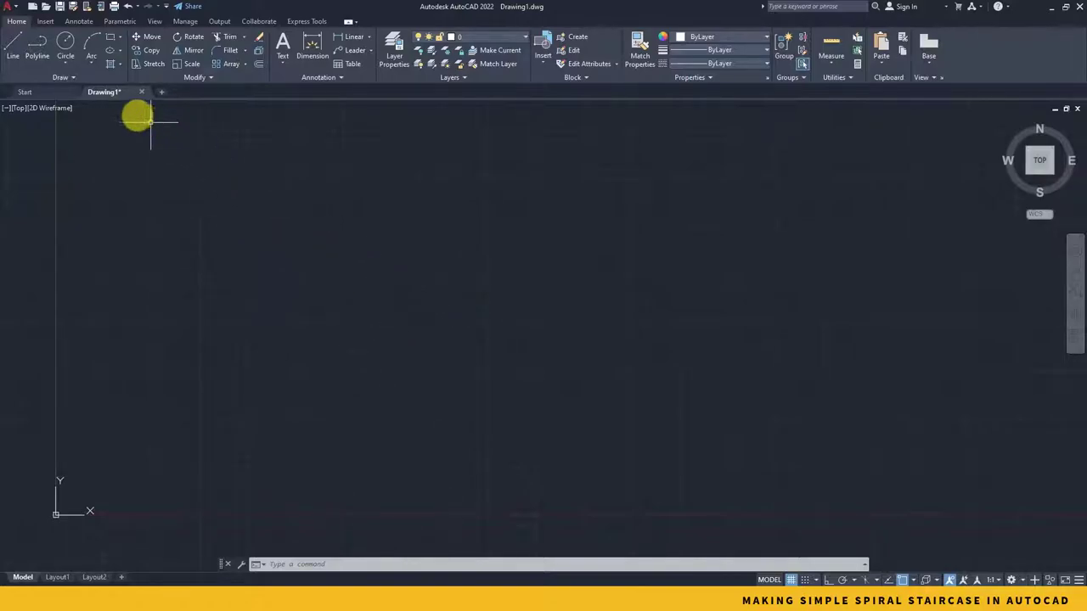
- Draw a circle of radius 2 with Ortho mode turned on
{"action": "left_click", "coordinate": [70, 66]}
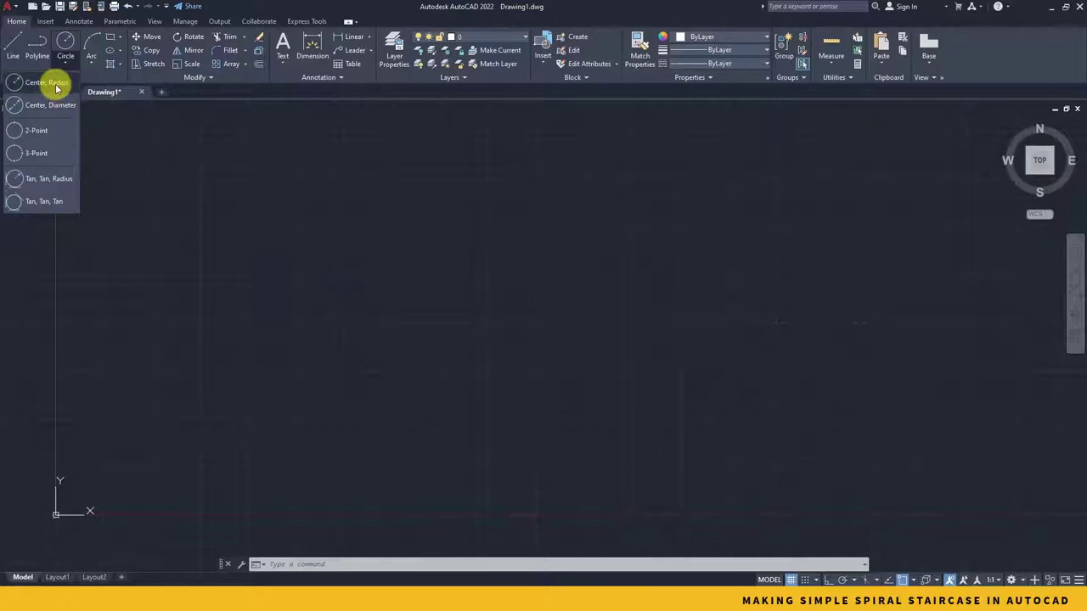
{"action": "left_click", "coordinate": [52, 84]}
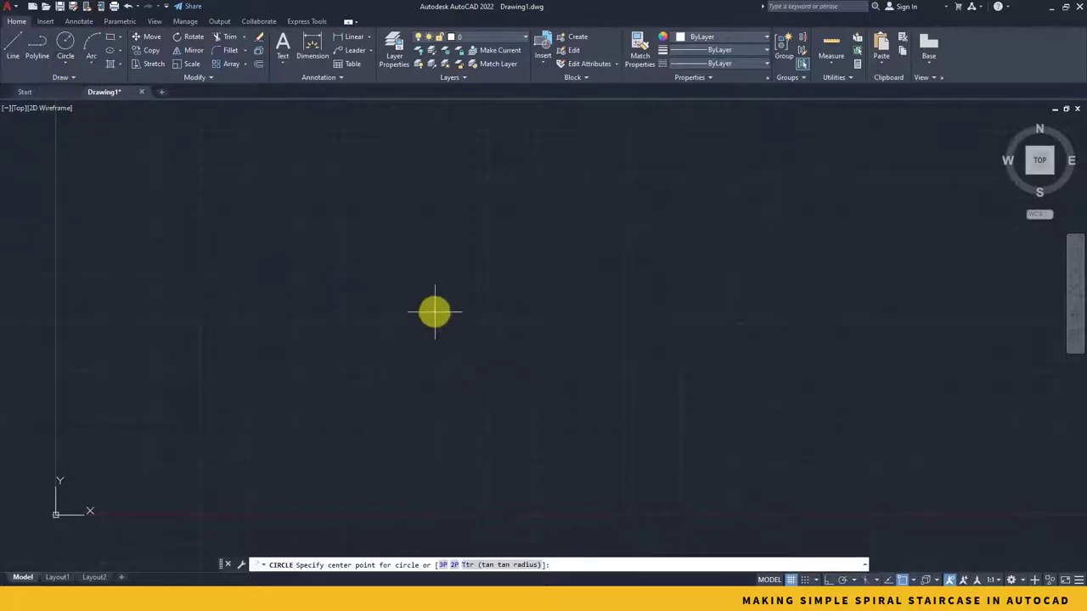
{"action": "scroll", "coordinate": [421, 361], "scroll_direction": "up", "scroll_amount": 2}
{"action": "left_click", "coordinate": [379, 329]}
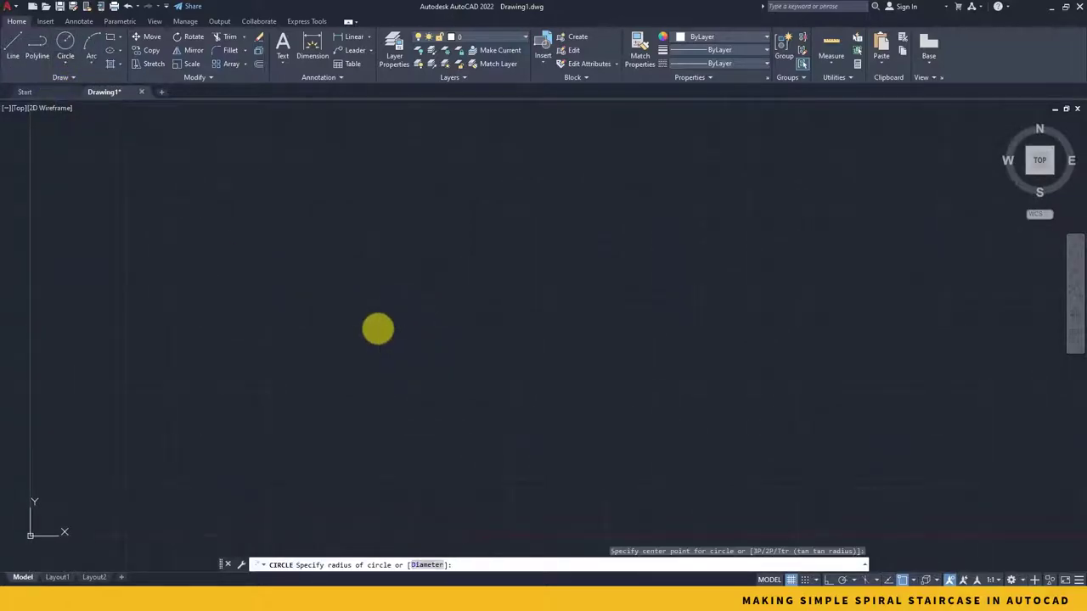
{"action": "key", "text": "F8"}
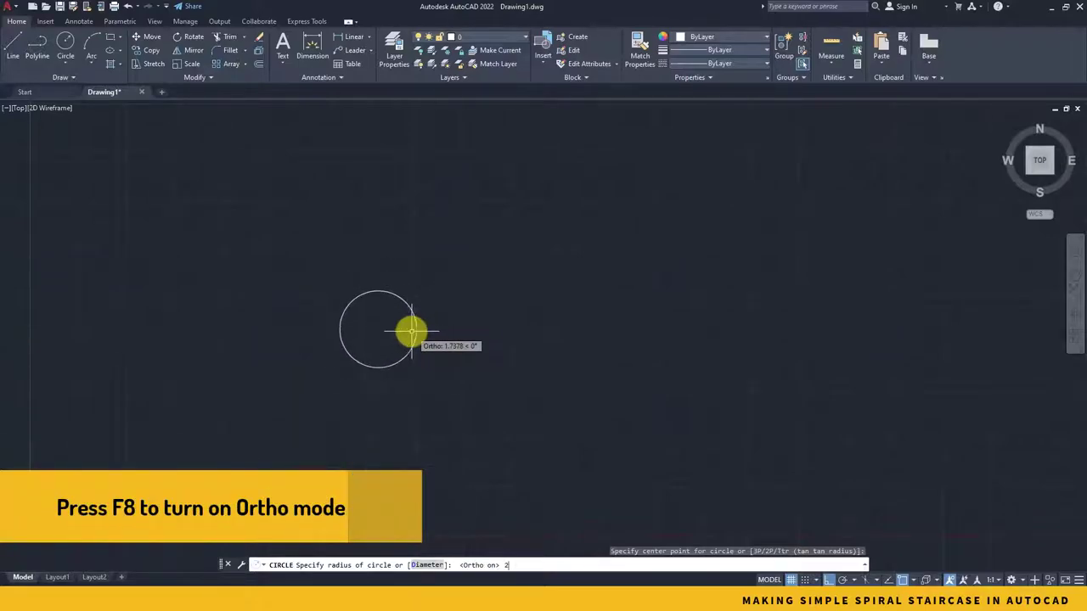
{"action": "type", "text": "2"}
{"action": "key", "text": "Return"}
- Add a concentric circle of radius 26 centred on the small circle
{"action": "left_click", "coordinate": [67, 44]}
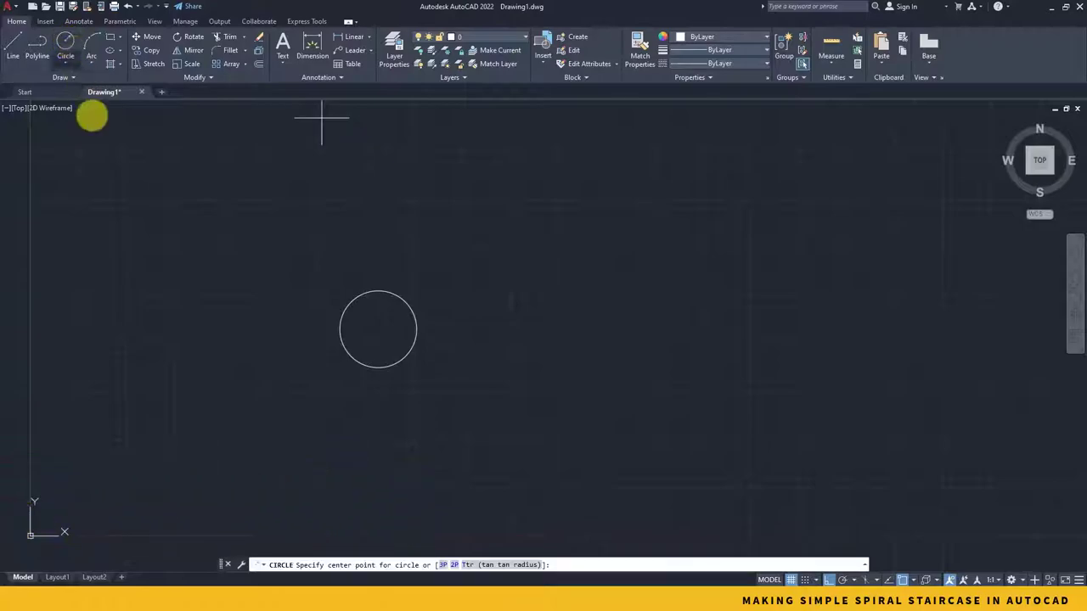
{"action": "left_click", "coordinate": [378, 331]}
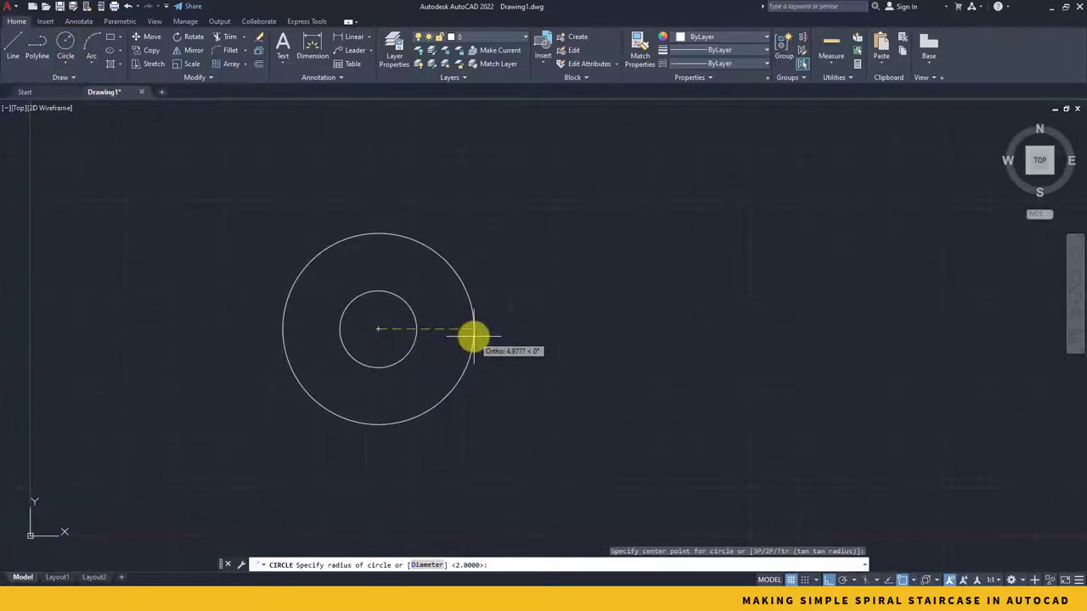
{"action": "type", "text": "26"}
{"action": "key", "text": "Return"}
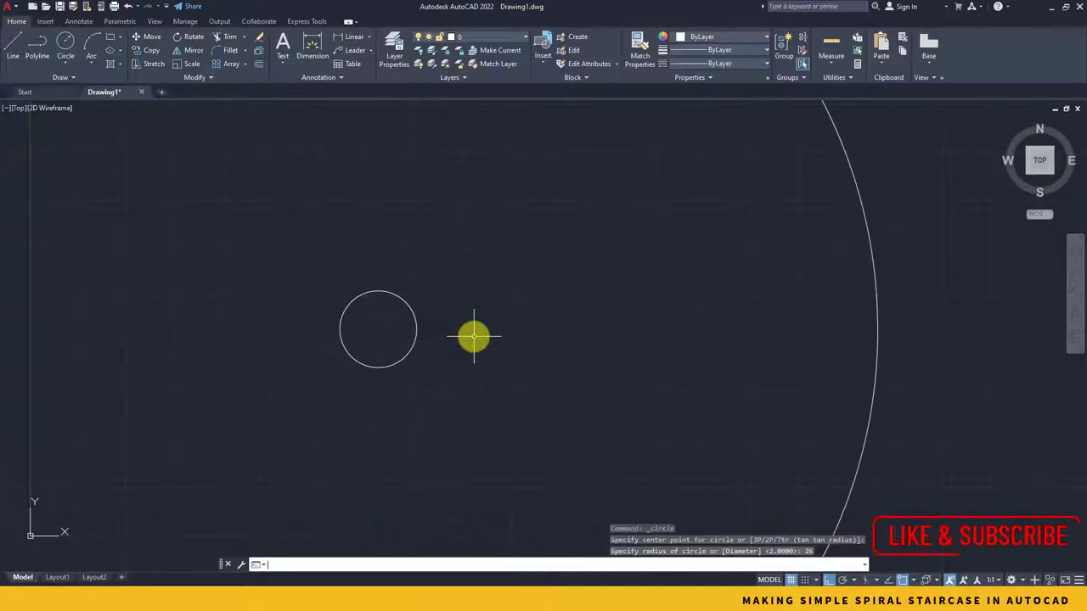
{"action": "scroll", "coordinate": [555, 337], "scroll_direction": "down", "scroll_amount": 5}
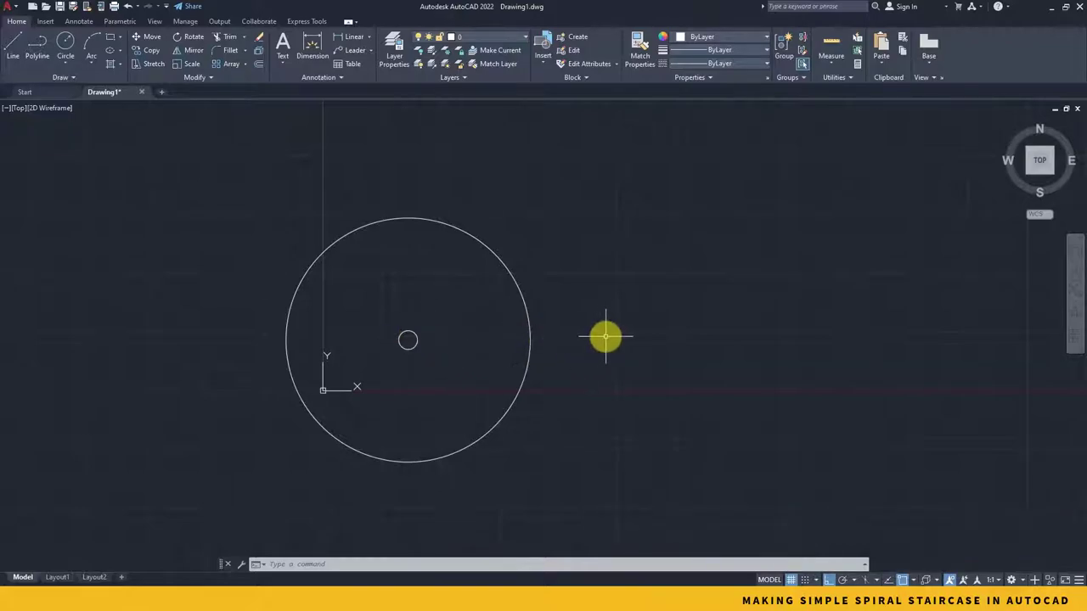
- Move both circles together from their centre to a new position off the origin
{"action": "type", "text": "m"}
{"action": "key", "text": "Return"}
{"action": "left_click", "coordinate": [575, 254]}
{"action": "left_click", "coordinate": [425, 353]}
{"action": "key", "text": "Return"}
{"action": "left_click", "coordinate": [408, 339]}
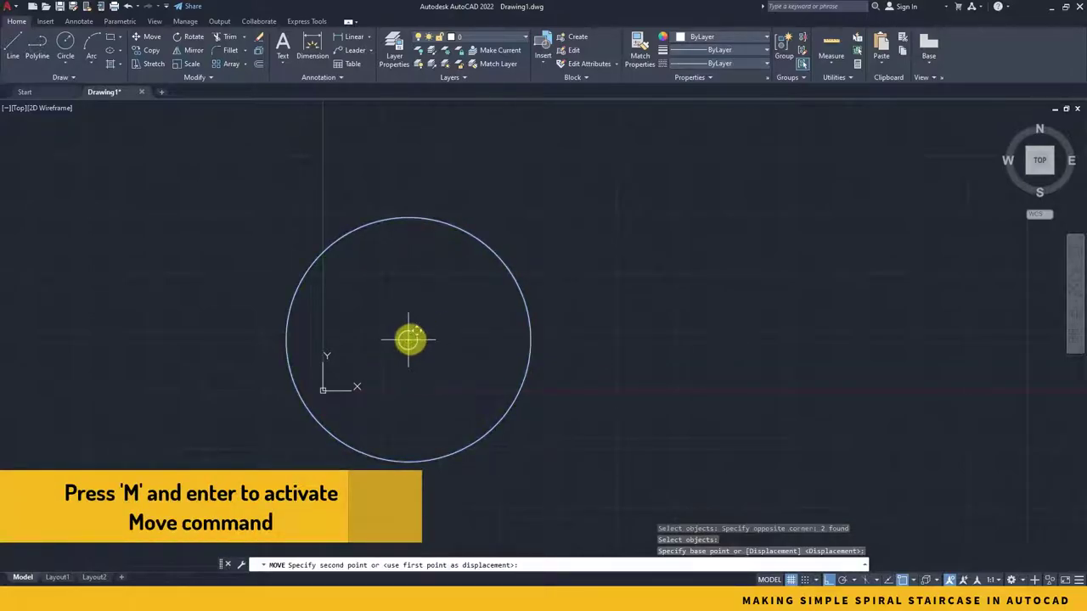
{"action": "key", "text": "F8"}
{"action": "left_click", "coordinate": [623, 229]}
{"action": "key", "text": "F8"}
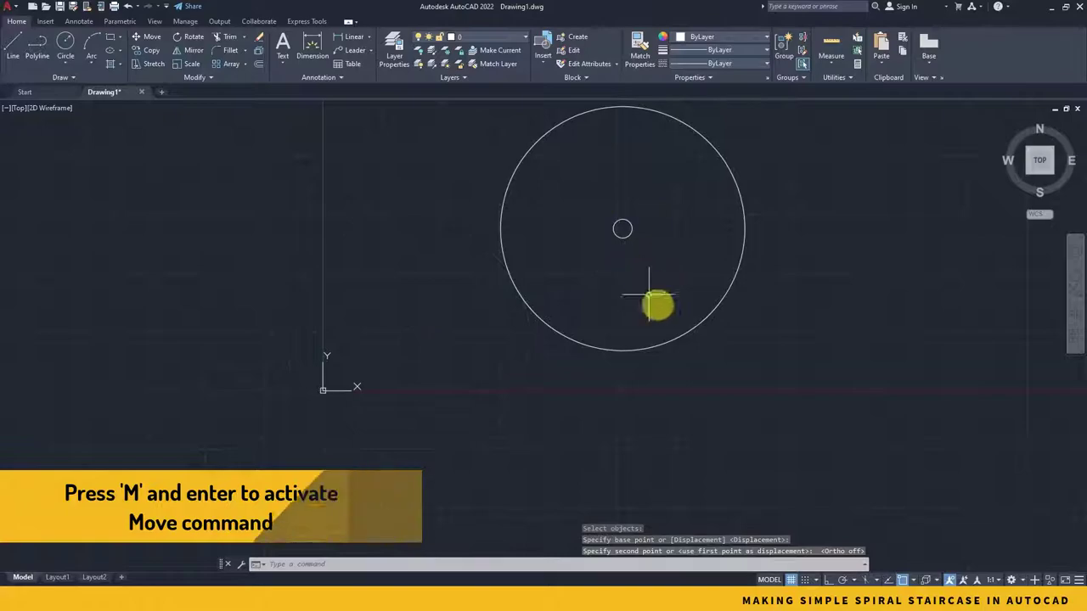
{"action": "mouse_move", "coordinate": [655, 311]}
{"action": "middle_mouse_down"}
{"action": "mouse_move", "coordinate": [571, 382]}
{"action": "mouse_move", "coordinate": [535, 381]}
{"action": "middle_mouse_up"}
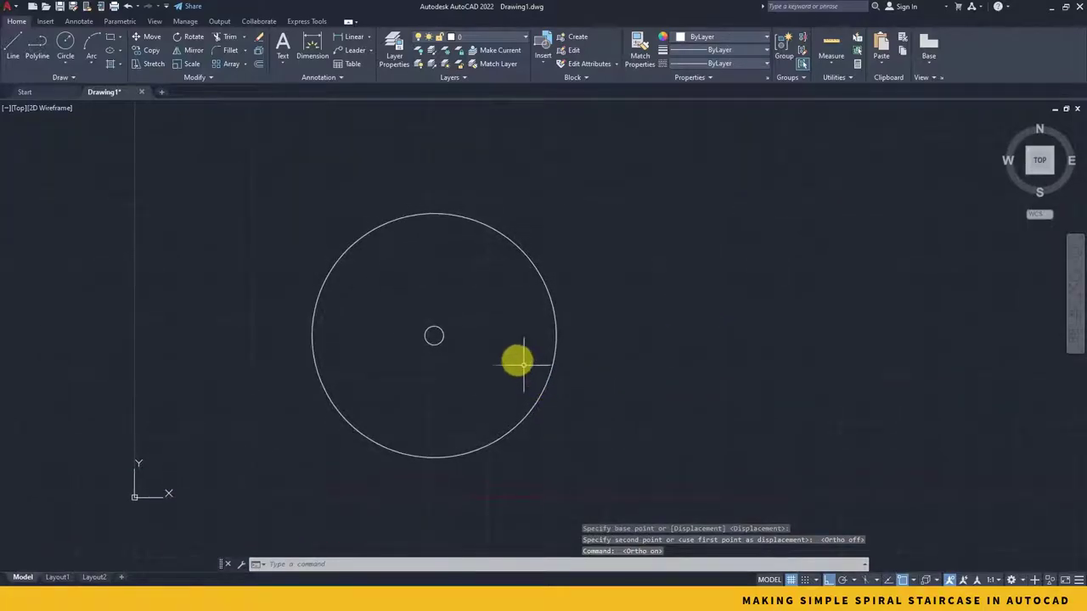
{"action": "scroll", "coordinate": [502, 370], "scroll_direction": "up", "scroll_amount": 2}
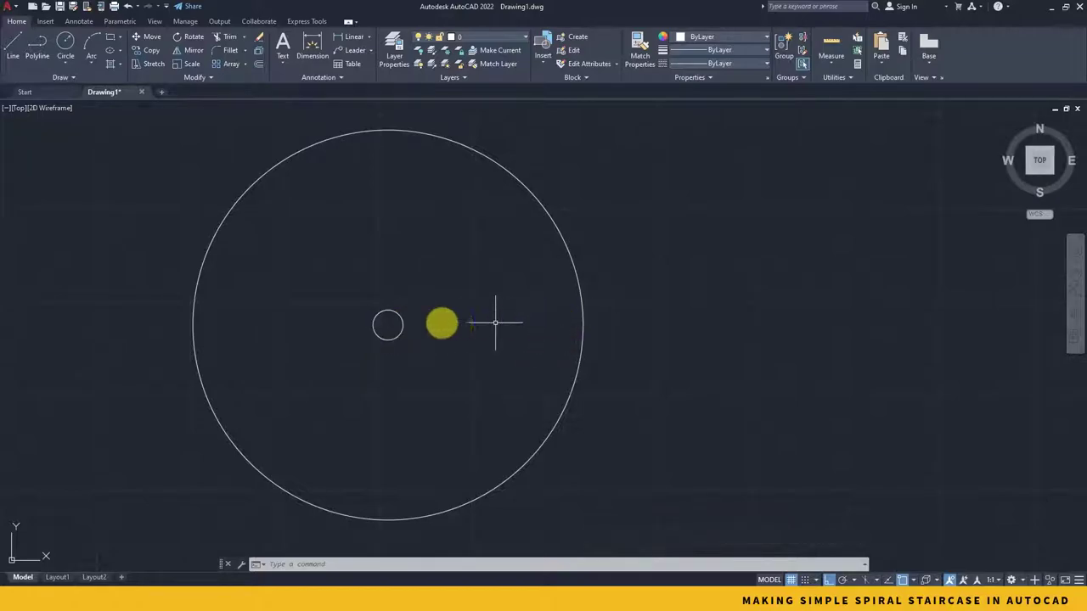
- Draw a horizontal line from the small circle's centre to just past the large circle
{"action": "left_click", "coordinate": [13, 53]}
{"action": "left_click", "coordinate": [387, 324]}
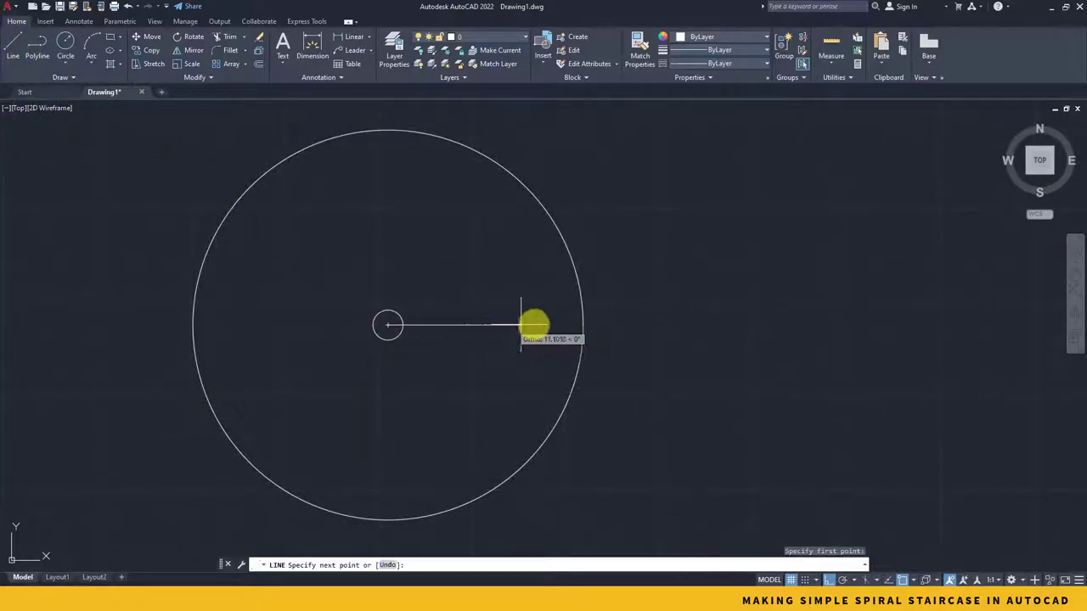
{"action": "key", "text": "F8"}
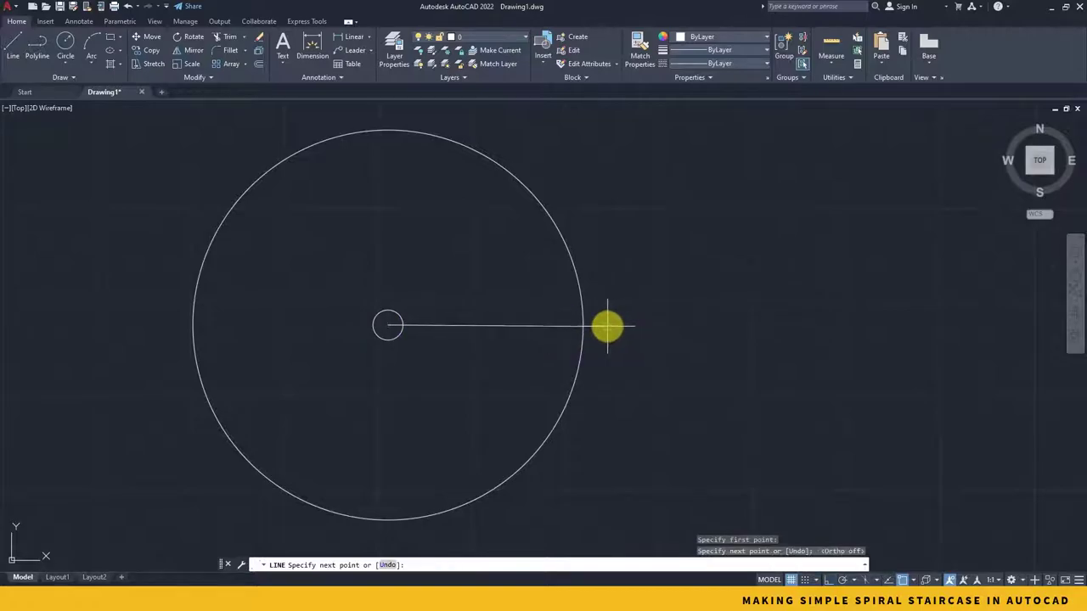
{"action": "left_click", "coordinate": [606, 325]}
{"action": "key", "text": "Escape"}
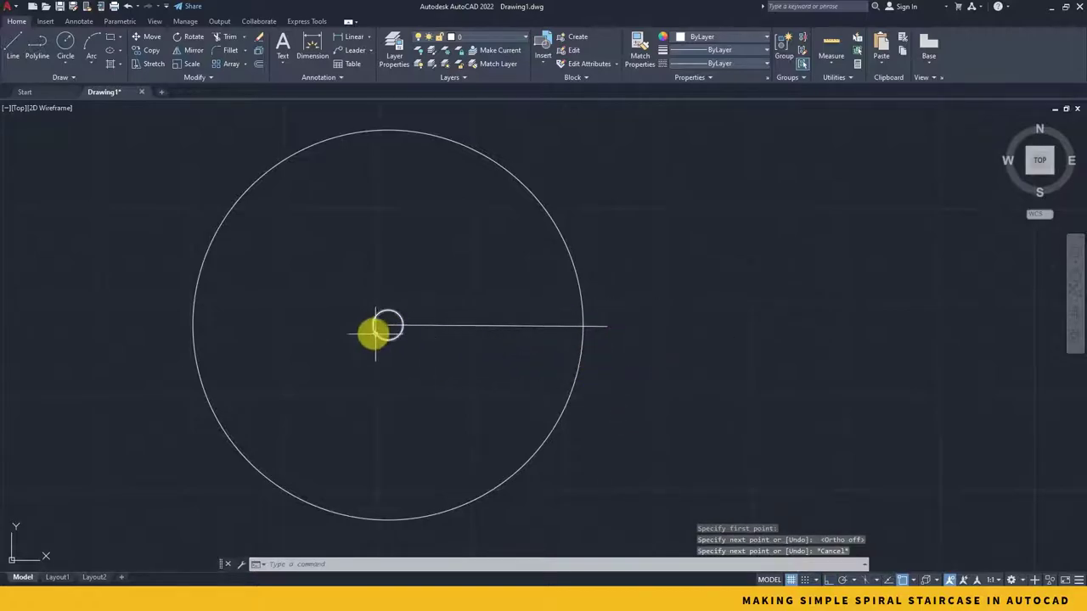
{"action": "scroll", "coordinate": [401, 326], "scroll_direction": "up", "scroll_amount": 2}
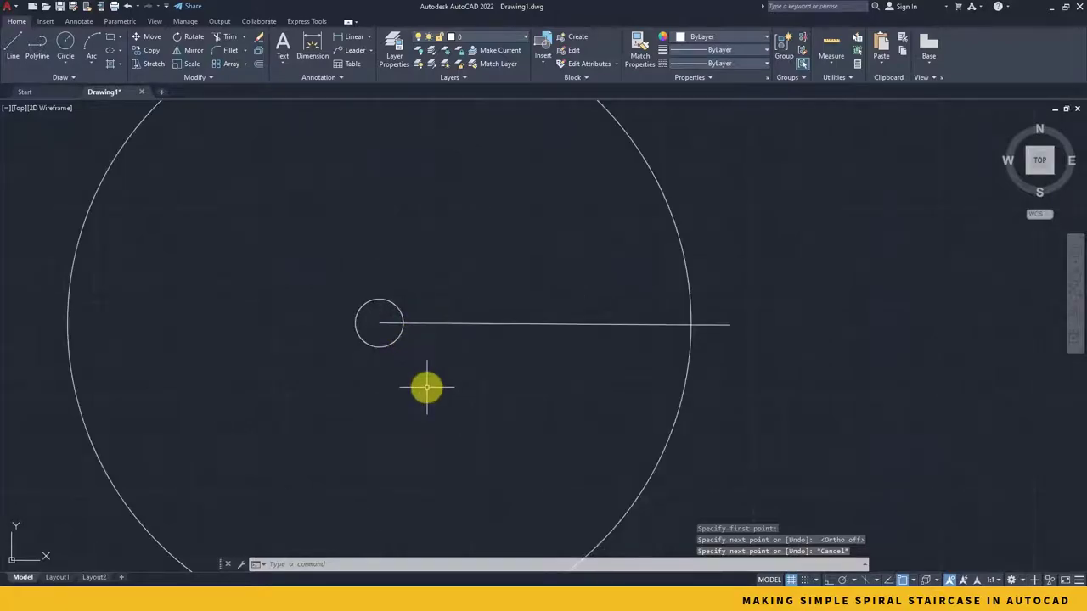
- Trim (TR) the line's overhang outside the large circle
{"action": "type", "text": "tr"}
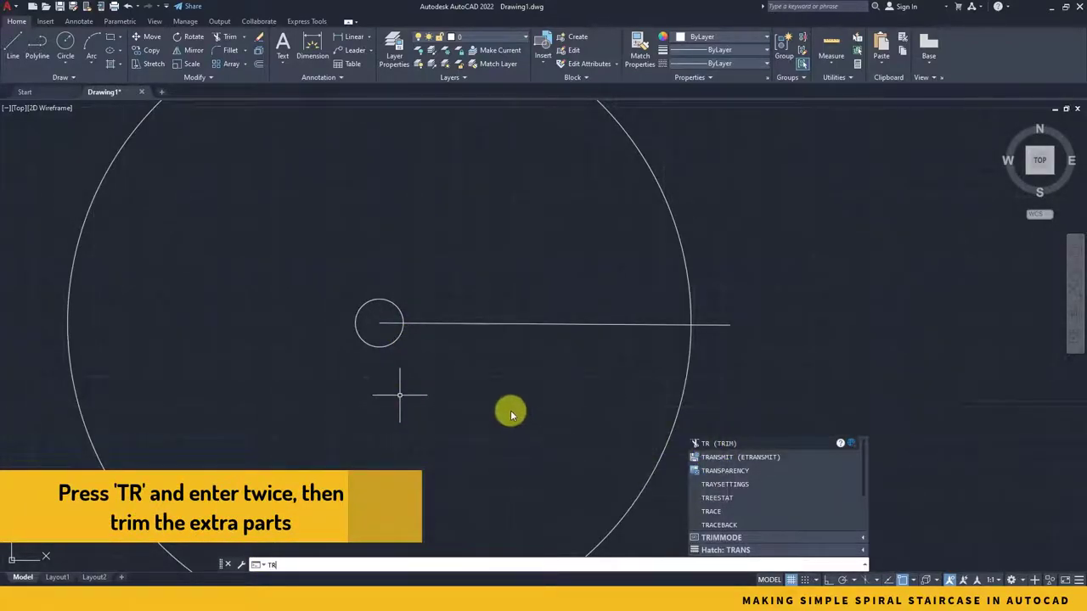
{"action": "key", "text": "Return"}
{"action": "key", "text": "Return"}
{"action": "left_click", "coordinate": [742, 296]}
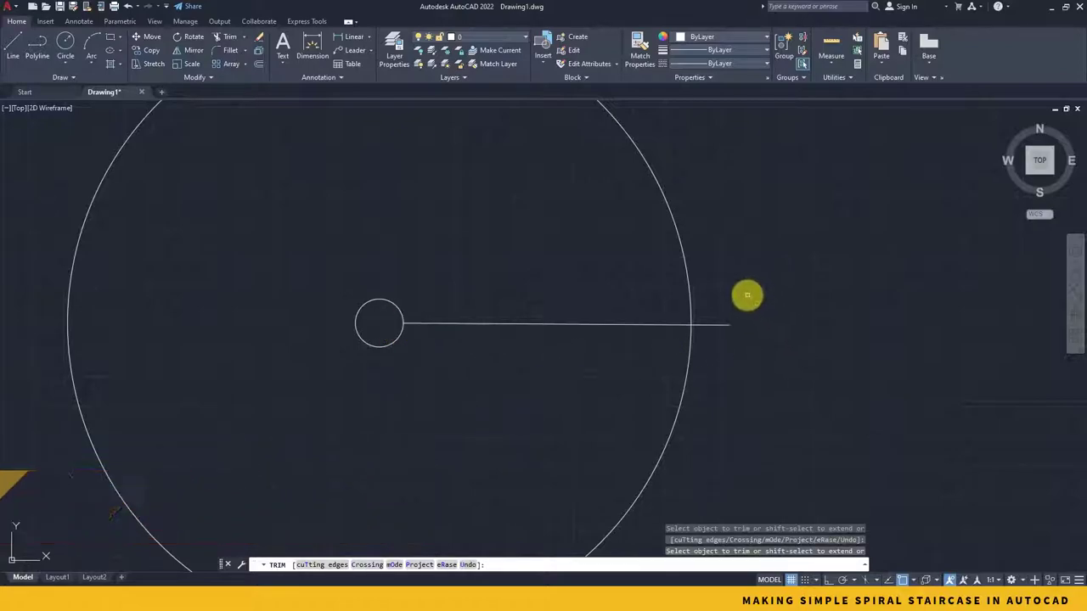
{"action": "left_click", "coordinate": [713, 342]}
{"action": "key", "text": "Return"}
{"action": "key", "text": "Escape"}
{"action": "scroll", "coordinate": [584, 391], "scroll_direction": "down", "scroll_amount": 2}
{"action": "scroll", "coordinate": [584, 391], "scroll_direction": "down", "scroll_amount": 2}
{"action": "middle_click_drag", "start_coordinate": [558, 402], "coordinate": [530, 381]}
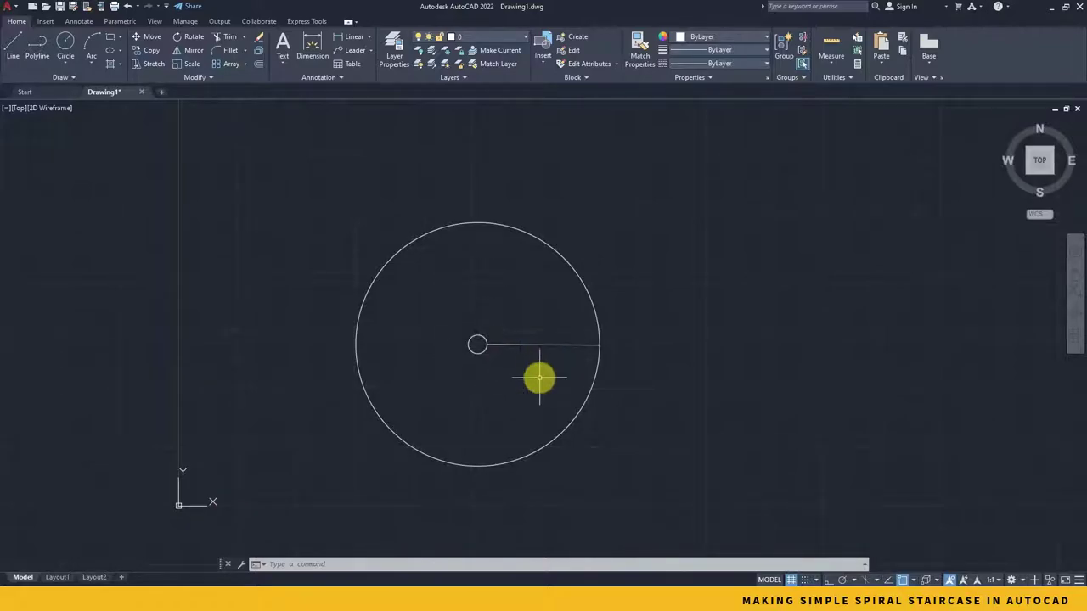
{"action": "scroll", "coordinate": [537, 369], "scroll_direction": "up", "scroll_amount": 2}
{"action": "middle_click_drag", "start_coordinate": [537, 369], "coordinate": [542, 373]}
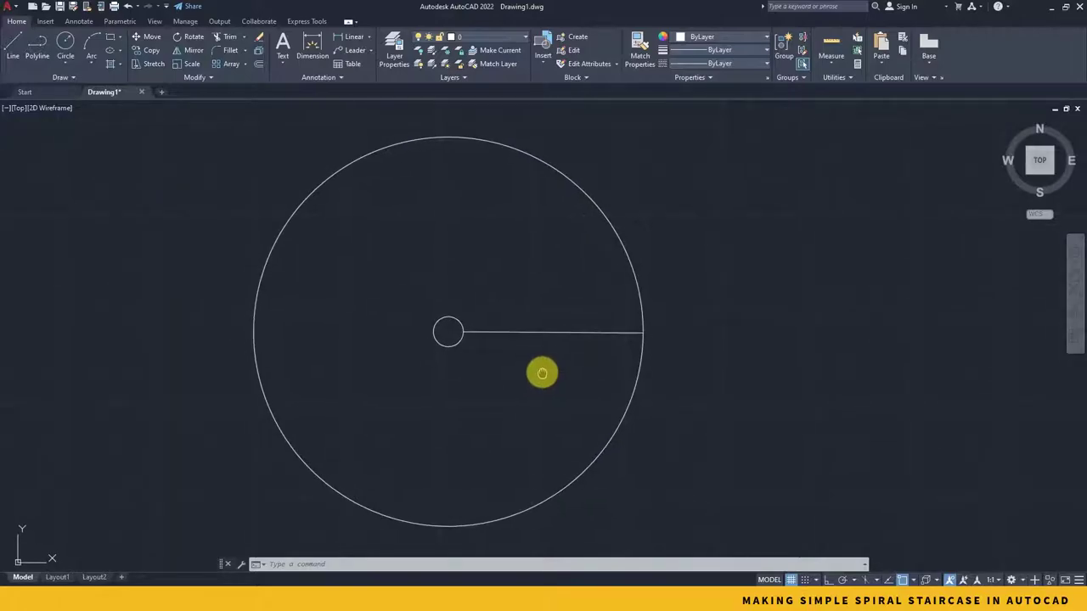
- Polar-array the radial line into 12 spokes around the small circle's centre
{"action": "left_click", "coordinate": [245, 66]}
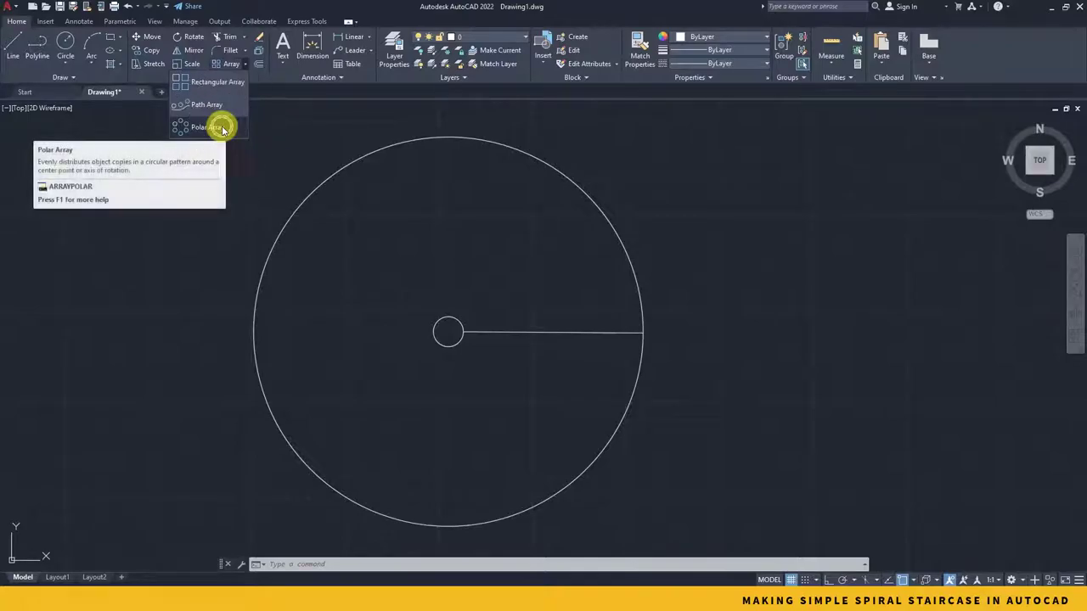
{"action": "left_click", "coordinate": [222, 129]}
{"action": "left_click", "coordinate": [598, 299]}
{"action": "left_click", "coordinate": [564, 338]}
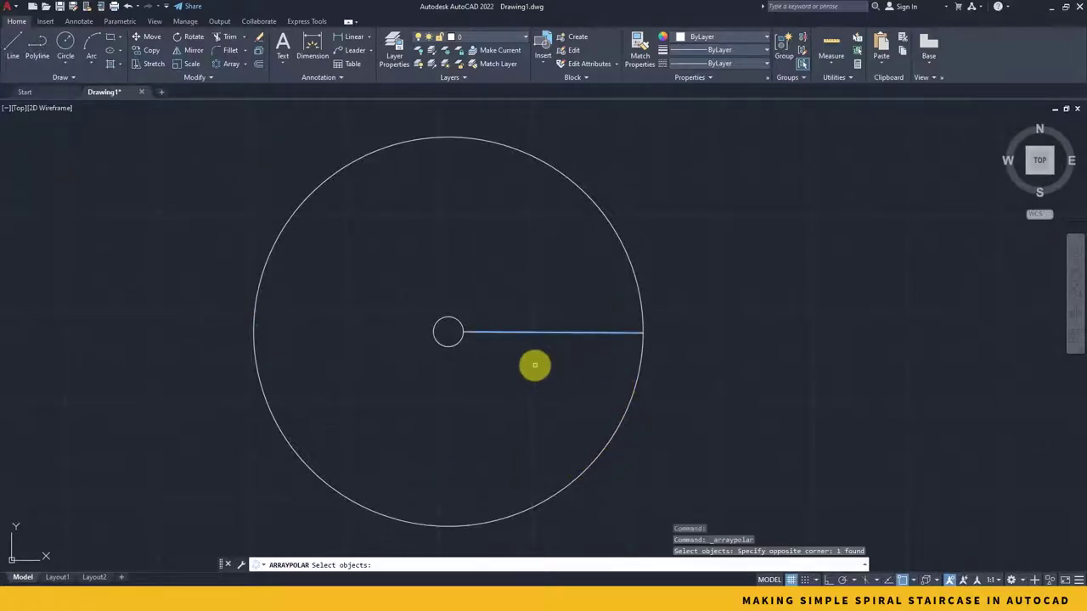
{"action": "key", "text": "Return"}
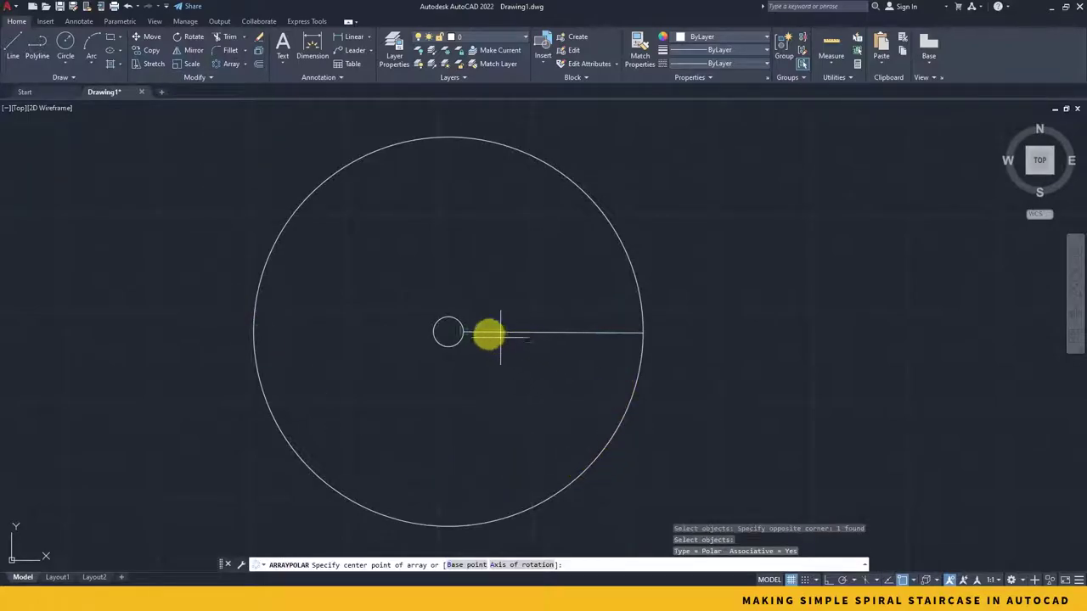
{"action": "left_click", "coordinate": [448, 331]}
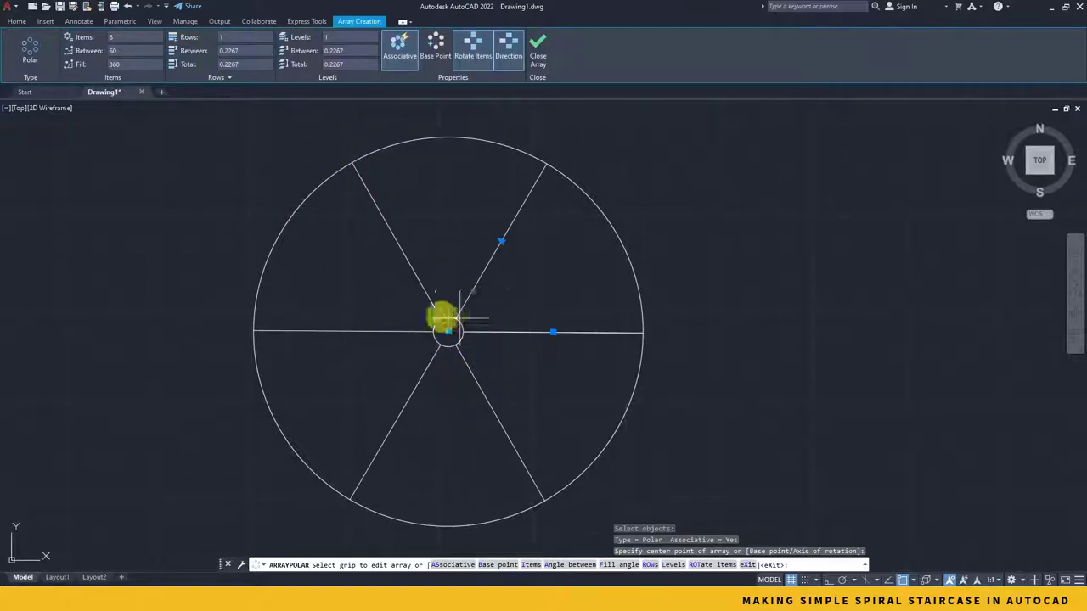
{"action": "left_click", "coordinate": [117, 35]}
{"action": "type", "text": "12"}
{"action": "key", "text": "Return"}
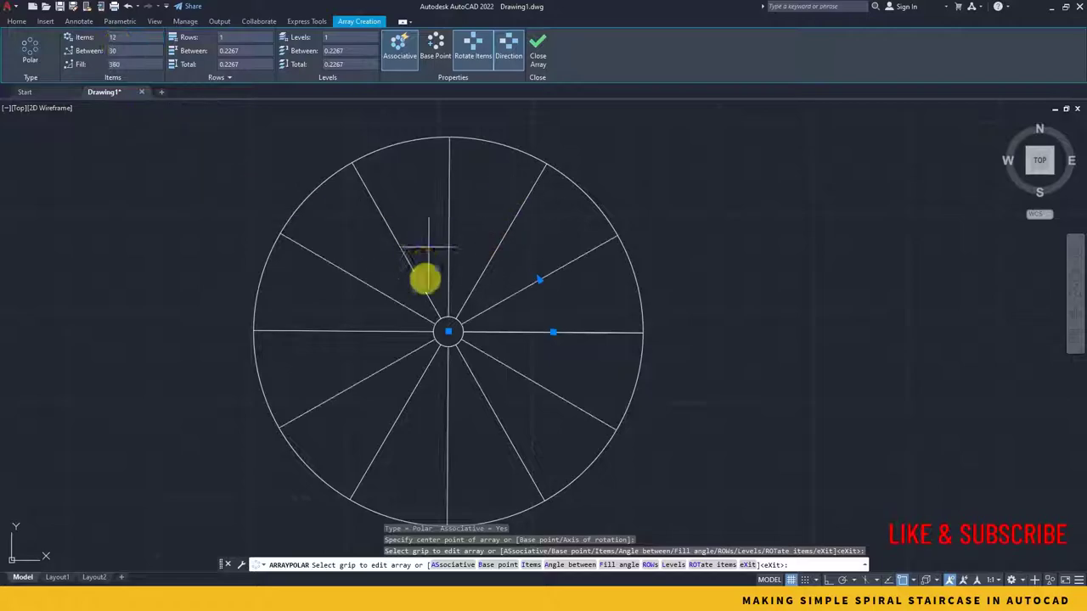
{"action": "left_click", "coordinate": [540, 57]}
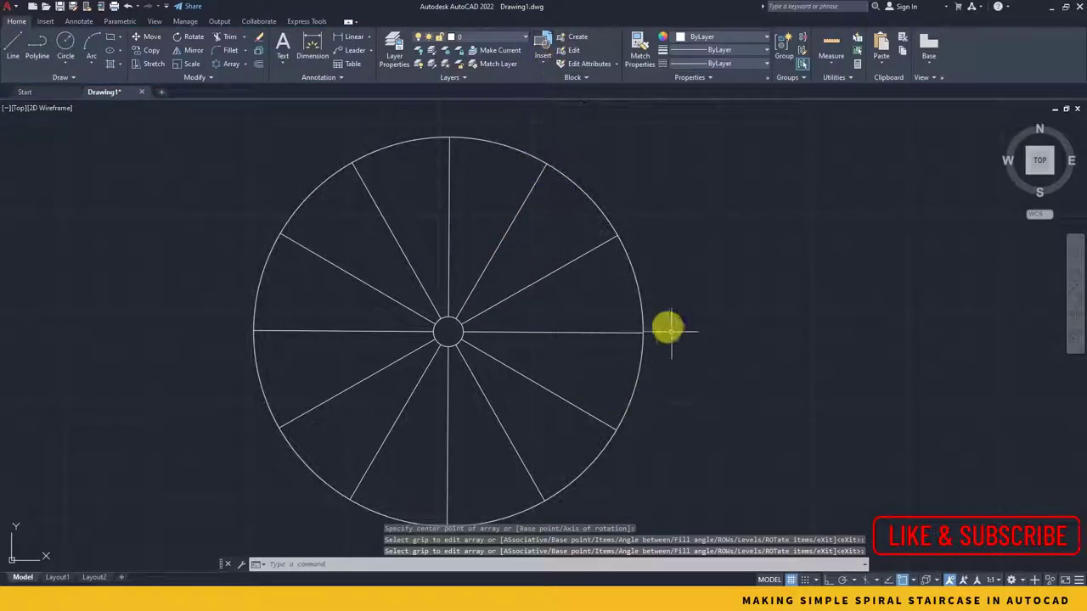
{"action": "middle_click_drag", "start_coordinate": [507, 354], "coordinate": [514, 342]}
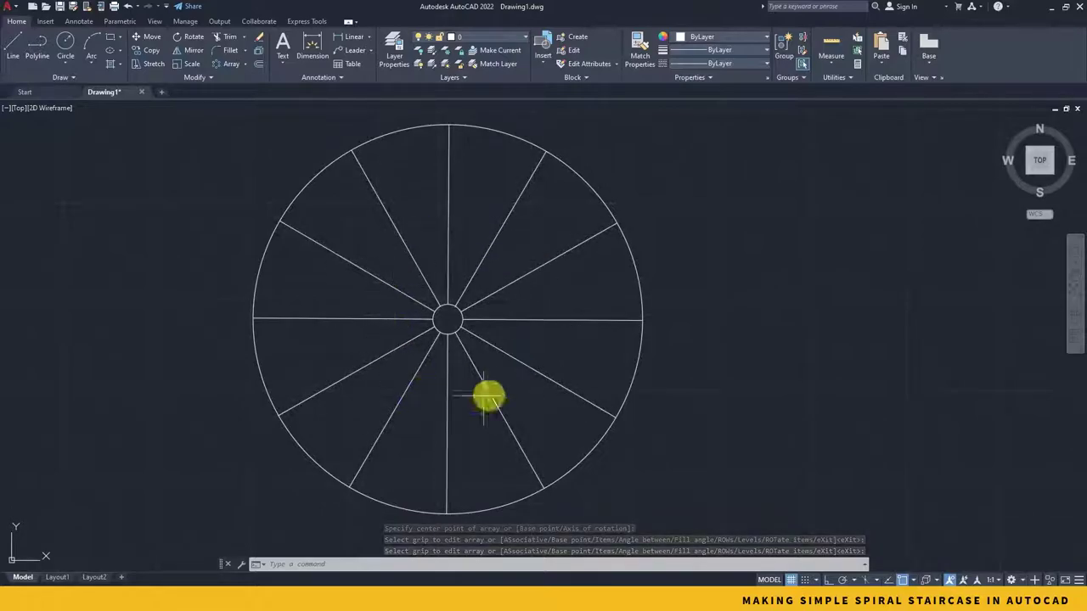
{"action": "left_click", "coordinate": [533, 270]}
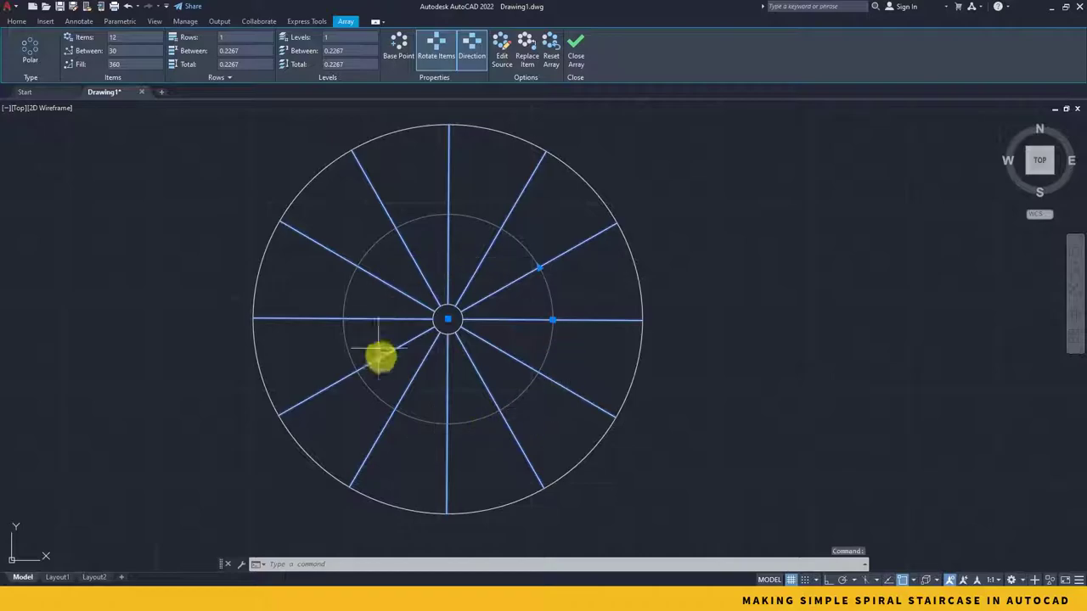
{"action": "key", "text": "Escape"}
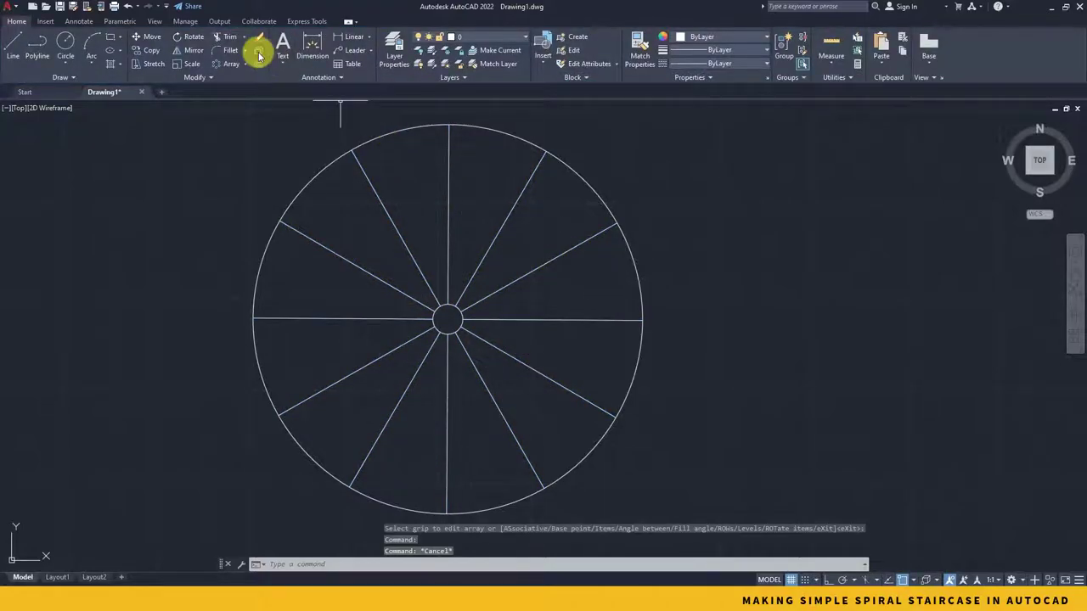
{"action": "left_click", "coordinate": [258, 52]}
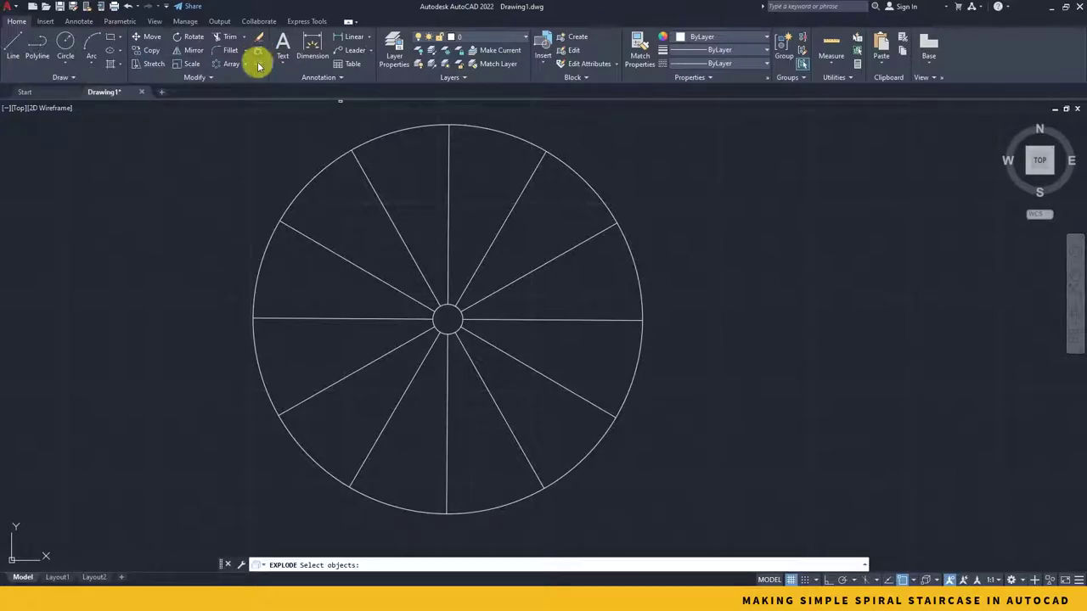
{"action": "left_click", "coordinate": [478, 187]}
{"action": "left_click", "coordinate": [414, 208]}
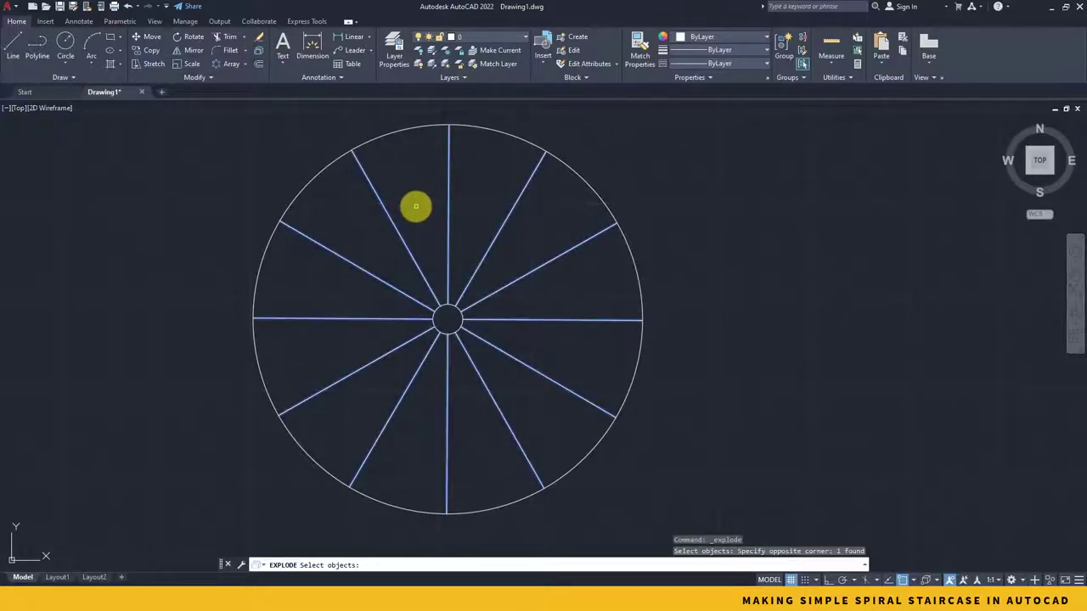
{"action": "key", "text": "Return"}
{"action": "left_click", "coordinate": [512, 211]}
{"action": "left_click", "coordinate": [475, 181]}
{"action": "left_click", "coordinate": [417, 198]}
{"action": "left_click", "coordinate": [408, 204]}
{"action": "left_click", "coordinate": [382, 223]}
{"action": "key", "text": "Escape"}
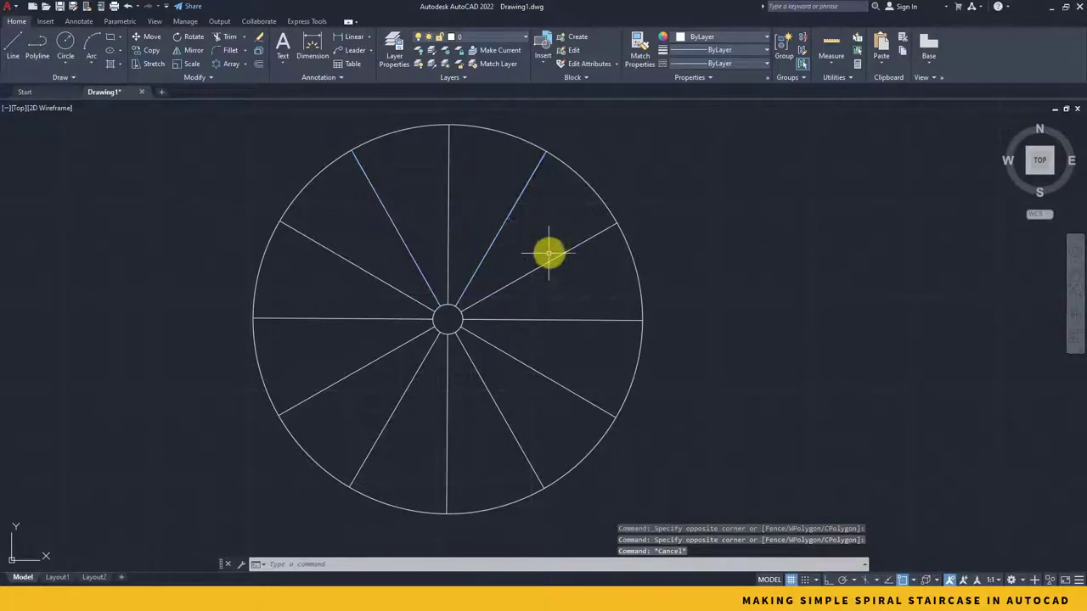
{"action": "scroll", "coordinate": [546, 301], "scroll_direction": "down", "scroll_amount": 2}
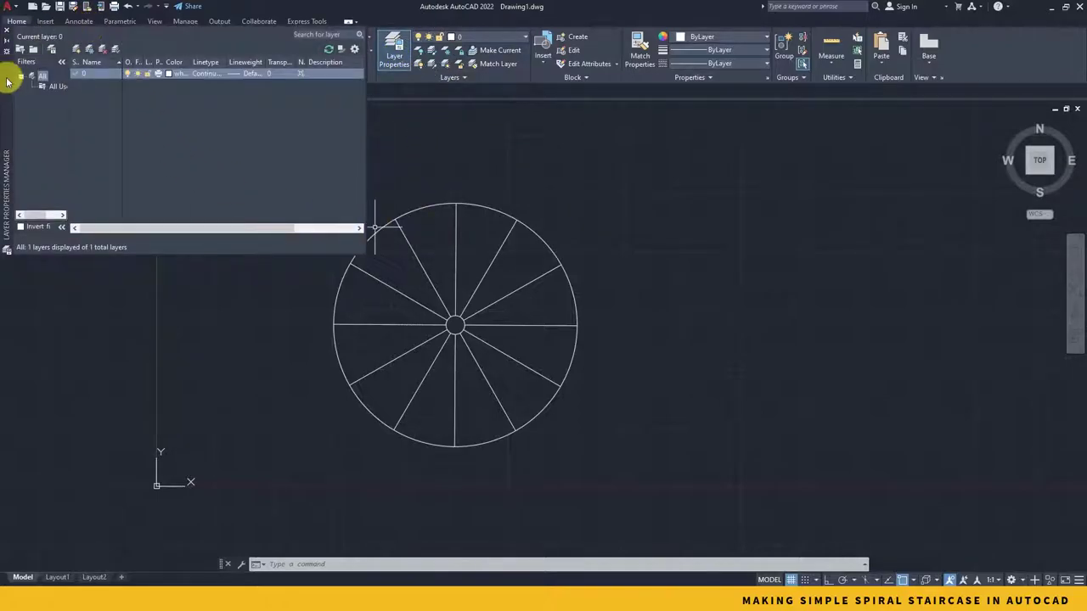
- Create a new layer named Shapes
{"action": "left_click_drag", "start_coordinate": [7, 81], "coordinate": [266, 227]}
{"action": "left_click", "coordinate": [330, 195]}
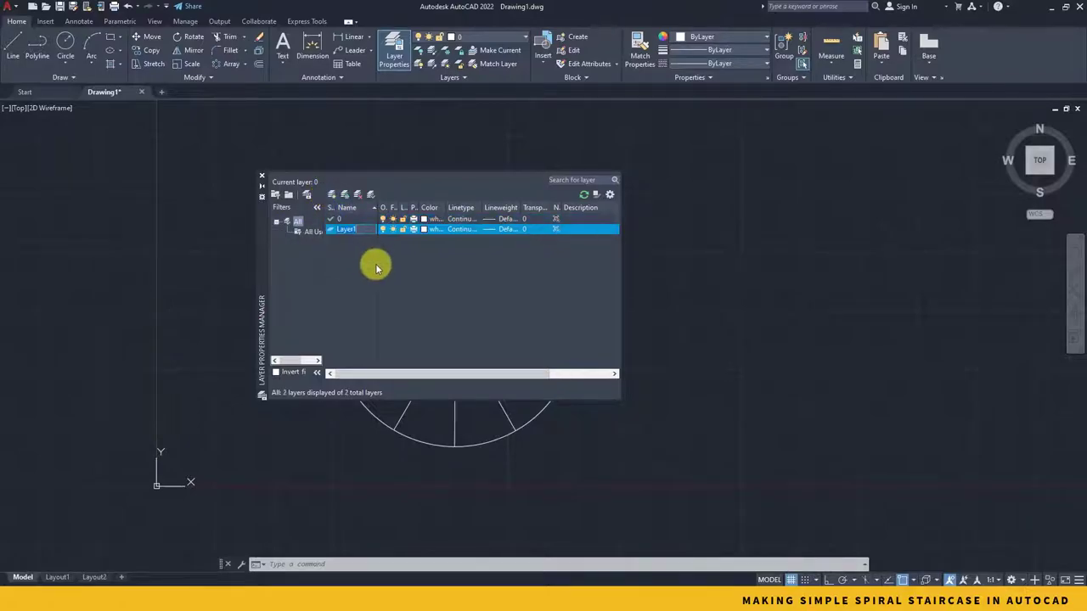
{"action": "type", "text": "Shapes"}
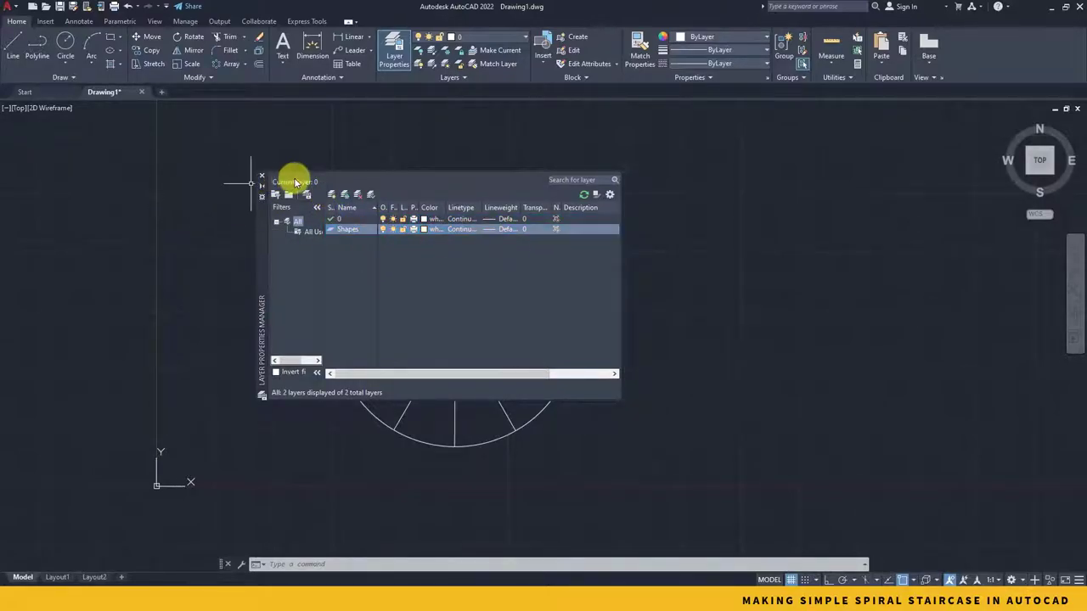
{"action": "left_click", "coordinate": [261, 195]}
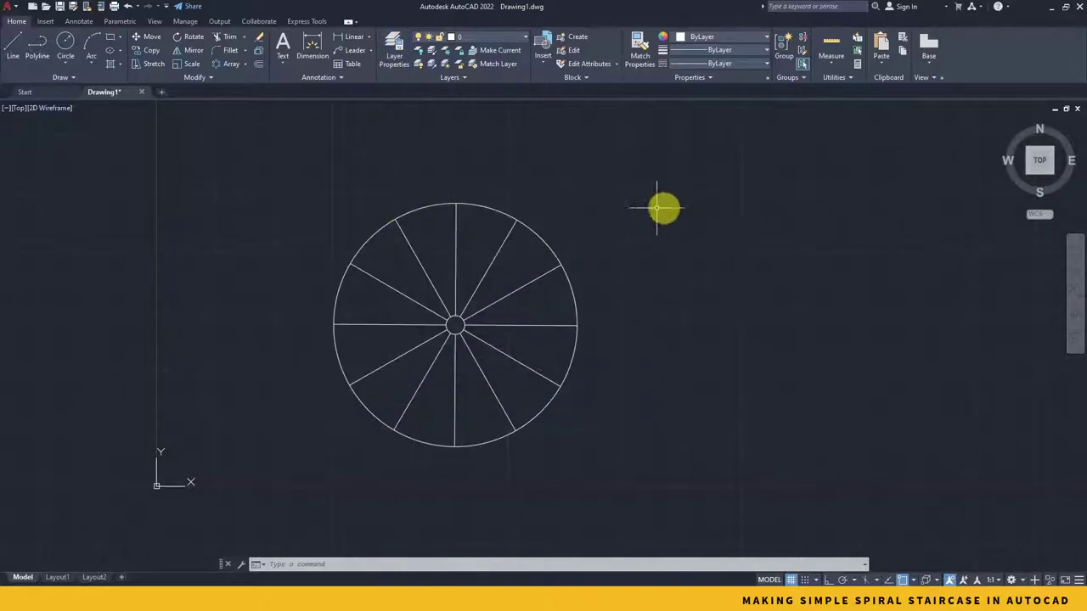
- Move the whole circle-and-spokes drawing onto the Shapes layer
{"action": "left_click", "coordinate": [650, 171]}
{"action": "left_click", "coordinate": [245, 501]}
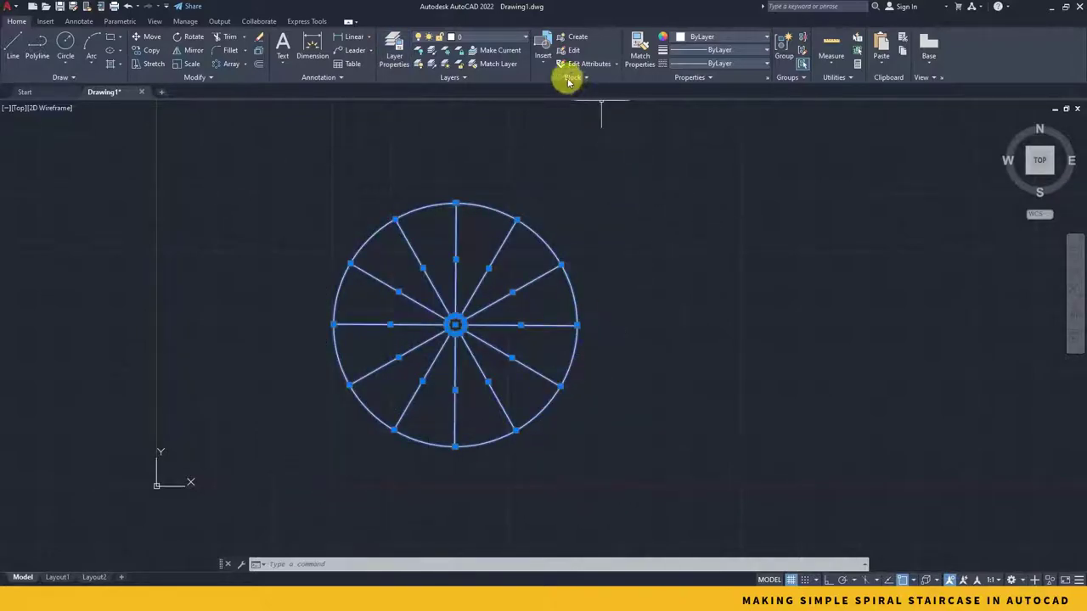
{"action": "left_click", "coordinate": [512, 41]}
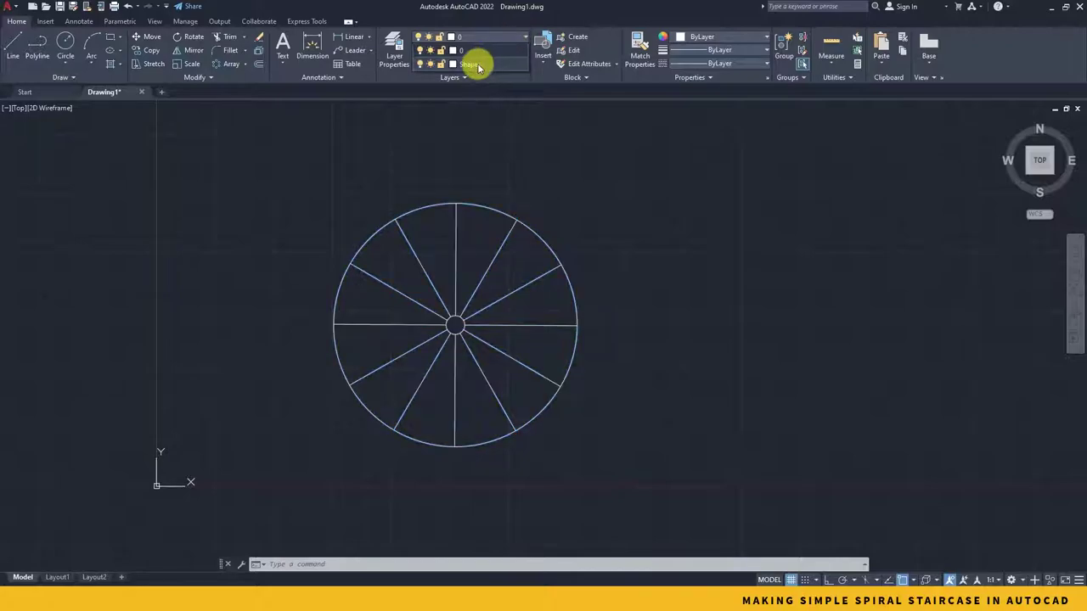
{"action": "left_click", "coordinate": [478, 67]}
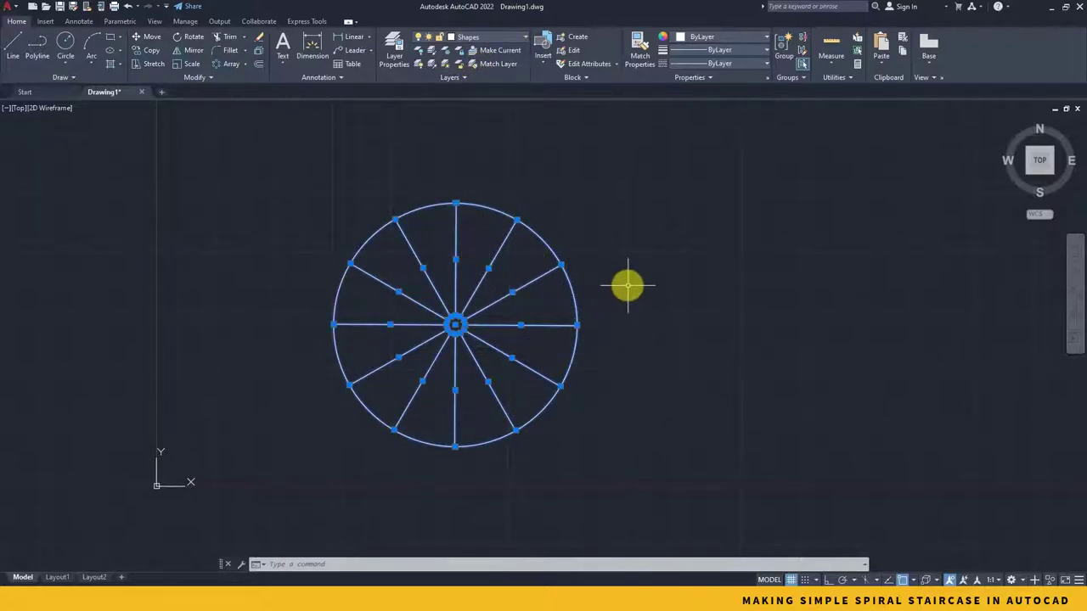
{"action": "left_click", "coordinate": [627, 286]}
{"action": "key", "text": "Escape"}
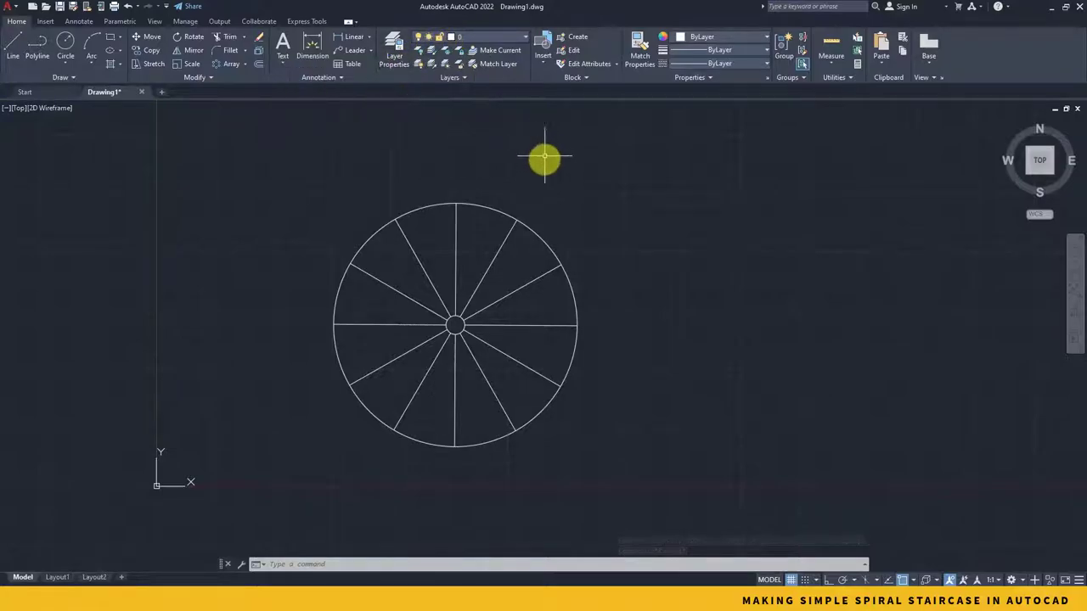
- Create a layer named Boundaries and set it current
{"action": "left_click", "coordinate": [393, 51]}
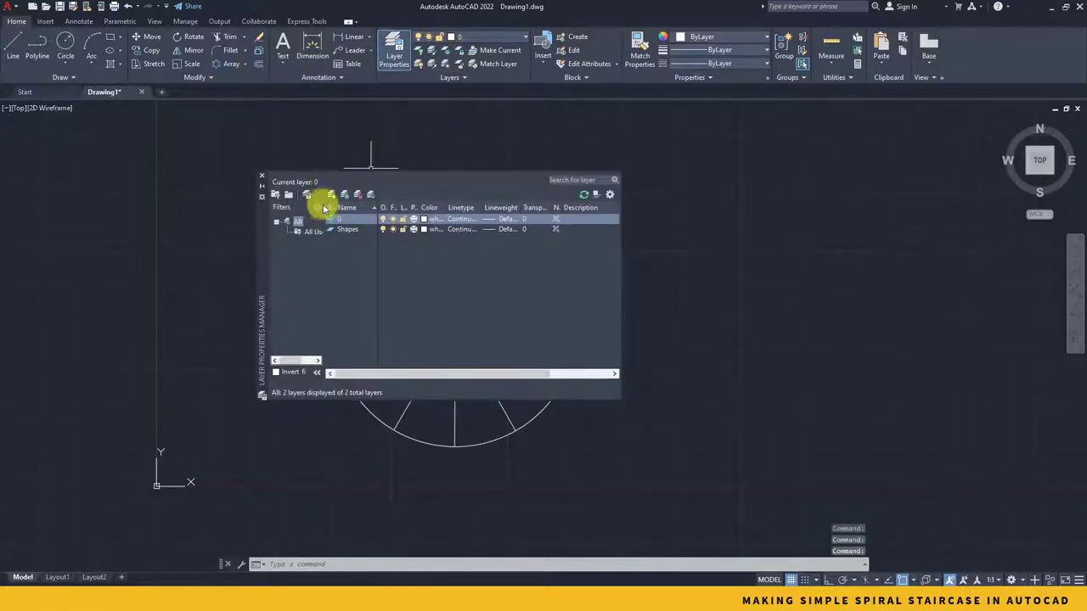
{"action": "left_click", "coordinate": [331, 196]}
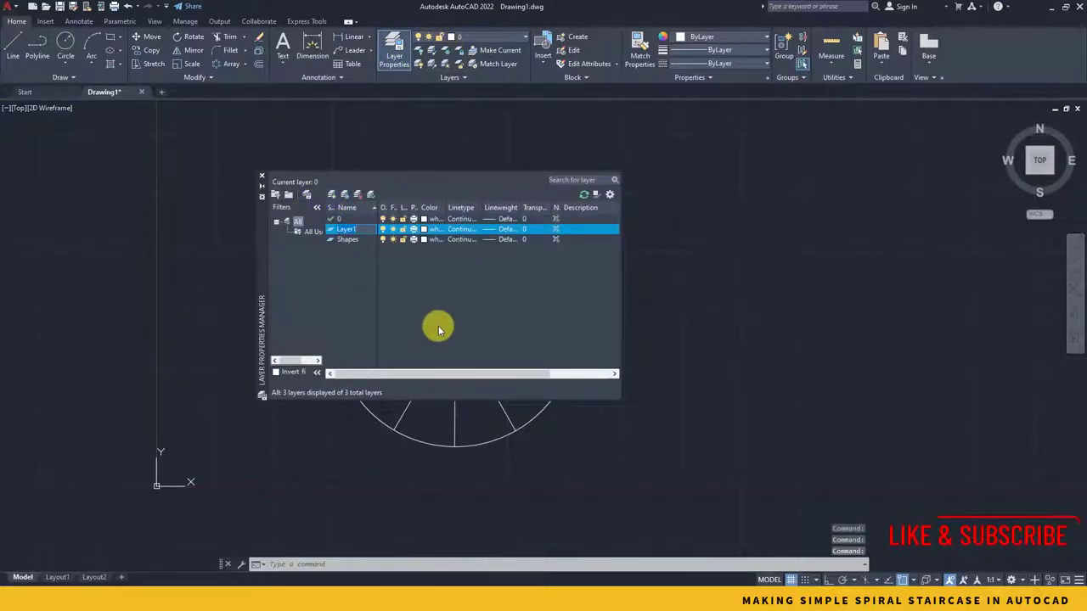
{"action": "type", "text": "Boundaries"}
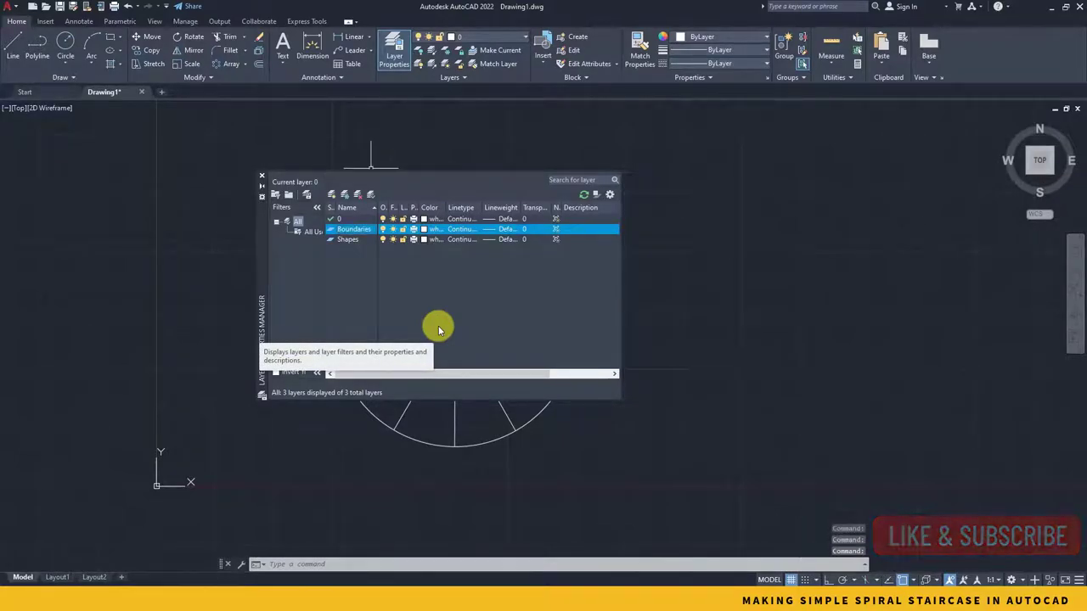
{"action": "left_click", "coordinate": [333, 235]}
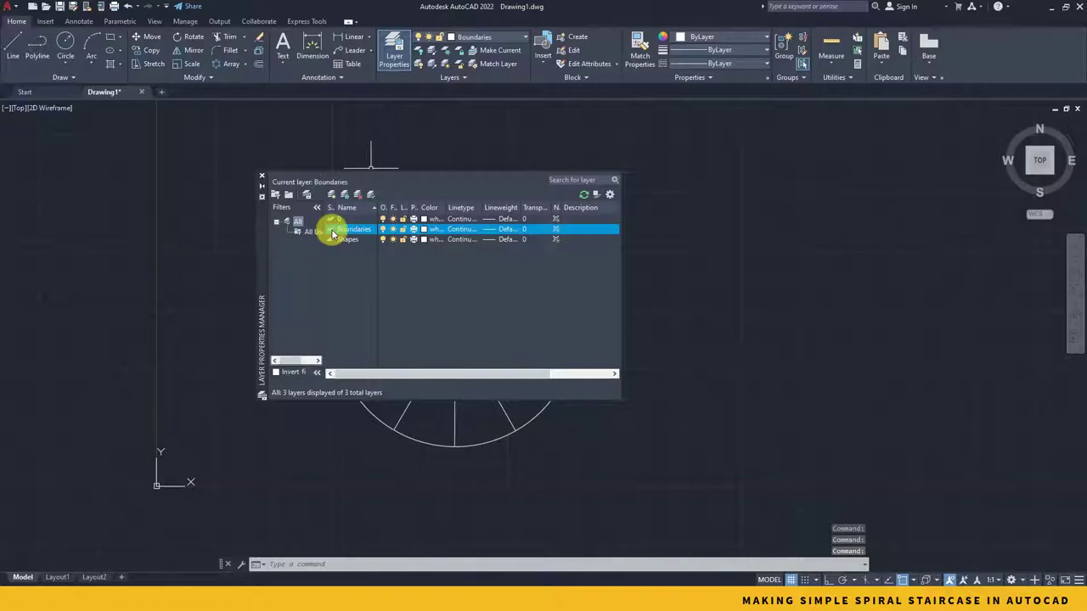
{"action": "left_click", "coordinate": [333, 234]}
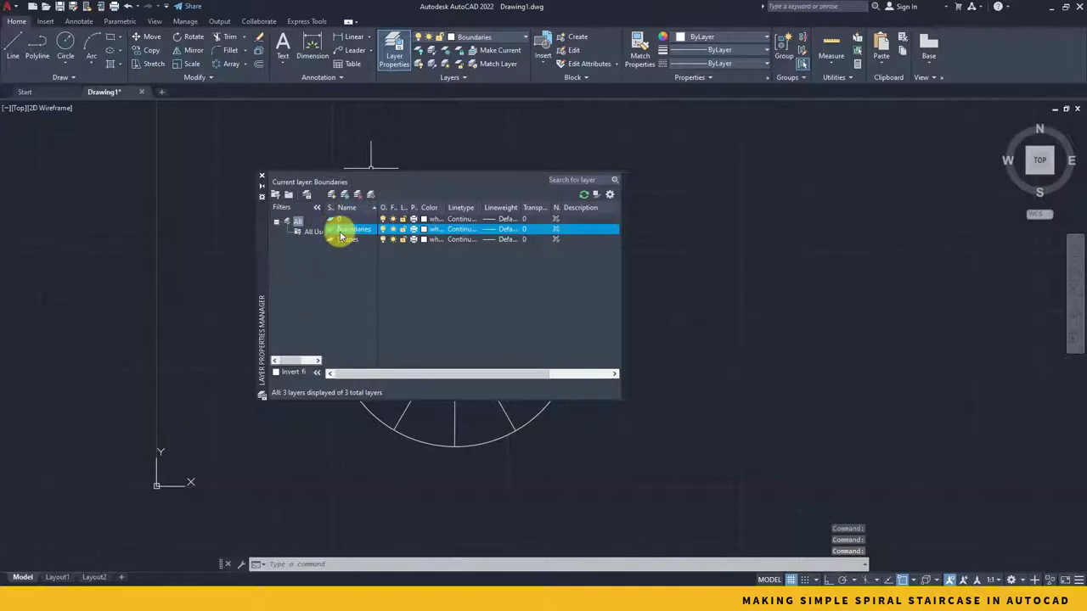
{"action": "left_click", "coordinate": [261, 176]}
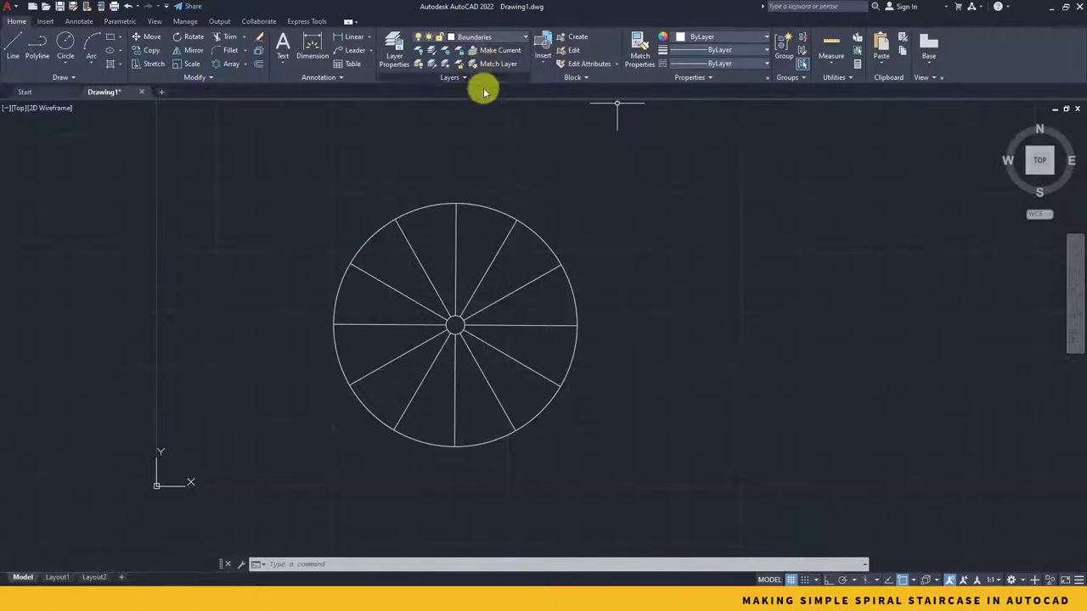
{"action": "scroll", "coordinate": [496, 357], "scroll_direction": "up", "scroll_amount": 2}
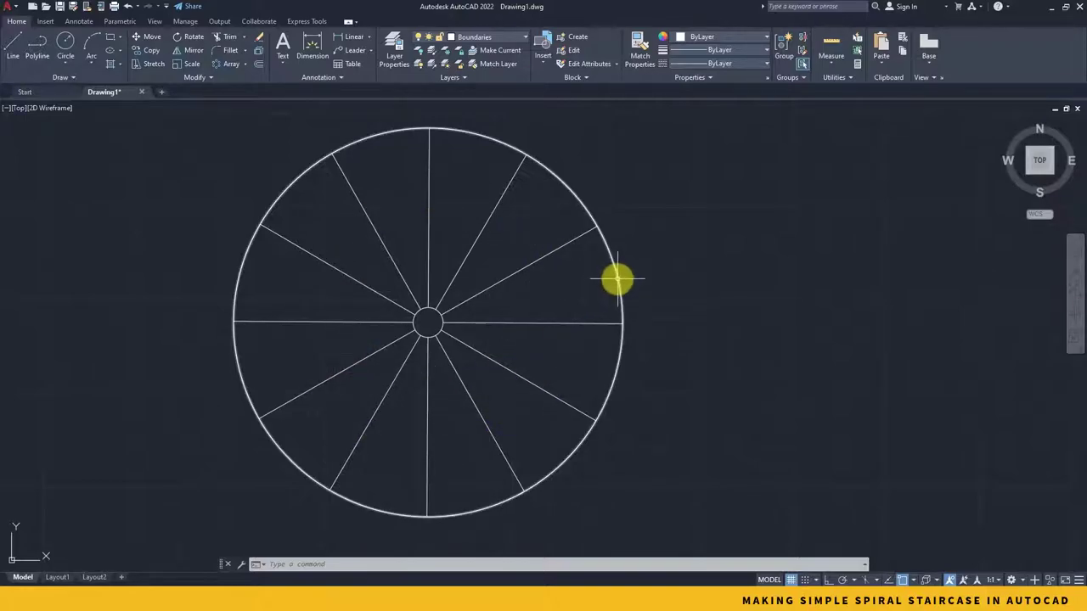
- Select the outer circle and the spokes bounding the upper-right wedges
{"action": "left_click", "coordinate": [637, 246]}
{"action": "left_click", "coordinate": [569, 266]}
{"action": "left_click", "coordinate": [555, 223]}
{"action": "left_click", "coordinate": [535, 278]}
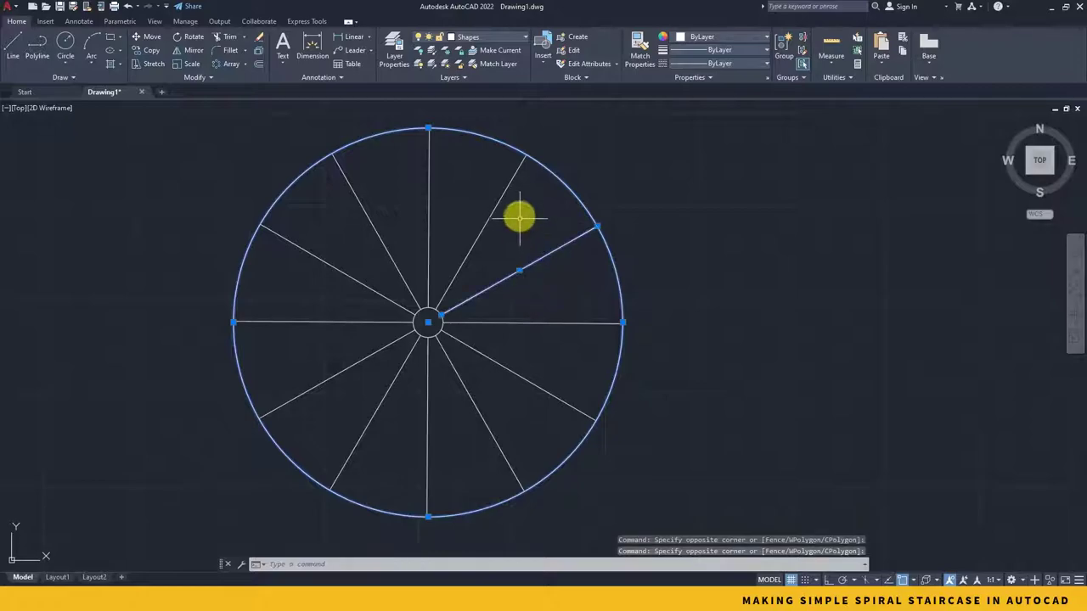
{"action": "left_click", "coordinate": [517, 213]}
{"action": "left_click", "coordinate": [472, 234]}
{"action": "left_click", "coordinate": [458, 188]}
{"action": "left_click", "coordinate": [406, 224]}
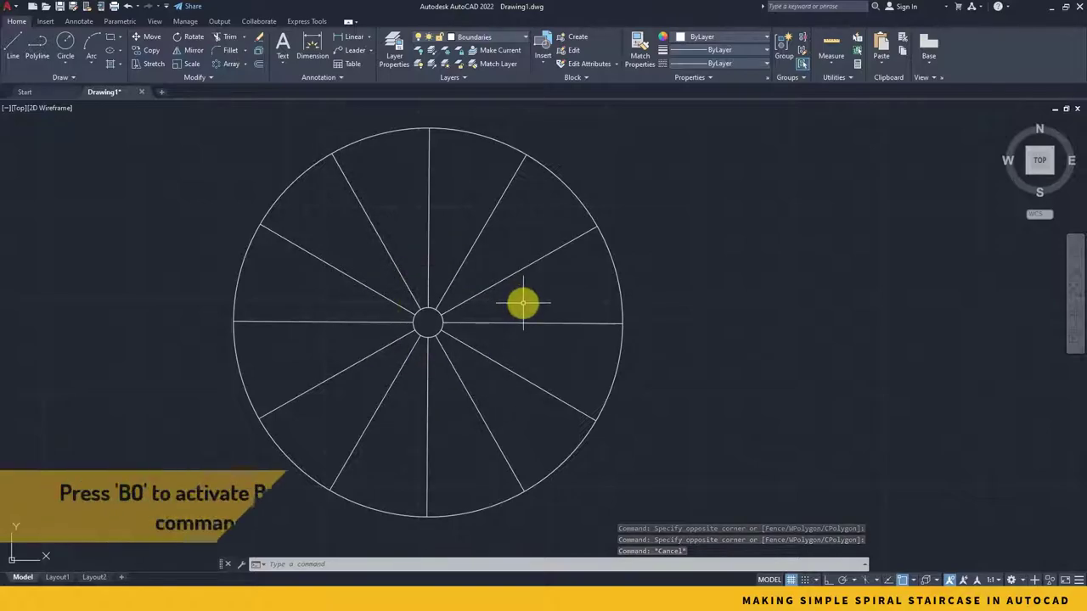
- Run BOUNDARY (BO) and pick points inside the upper wedges of the wheel
{"action": "type", "text": "BO"}
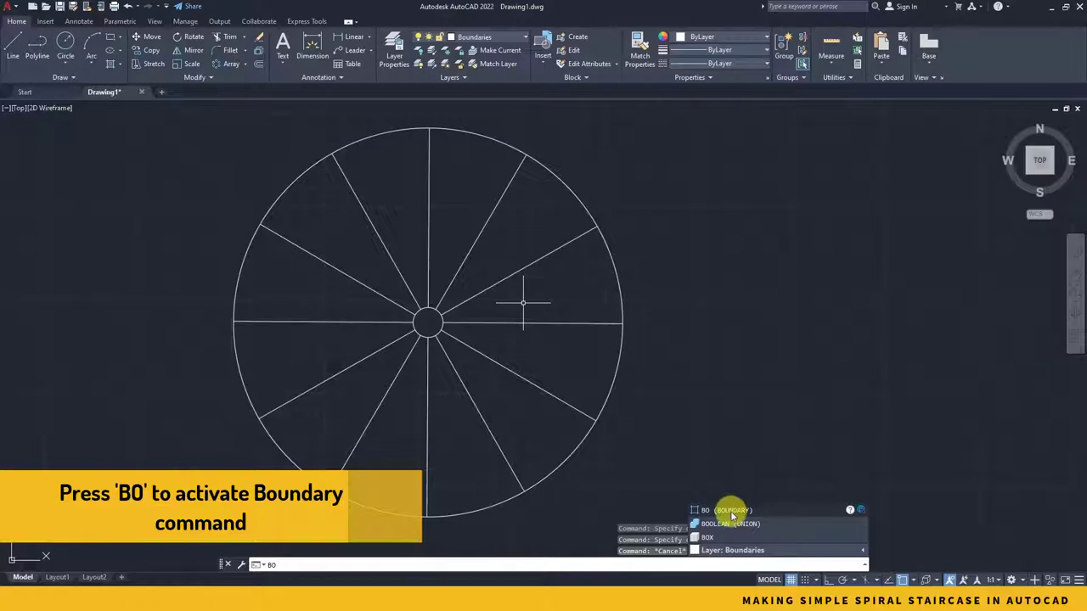
{"action": "key", "text": "Return"}
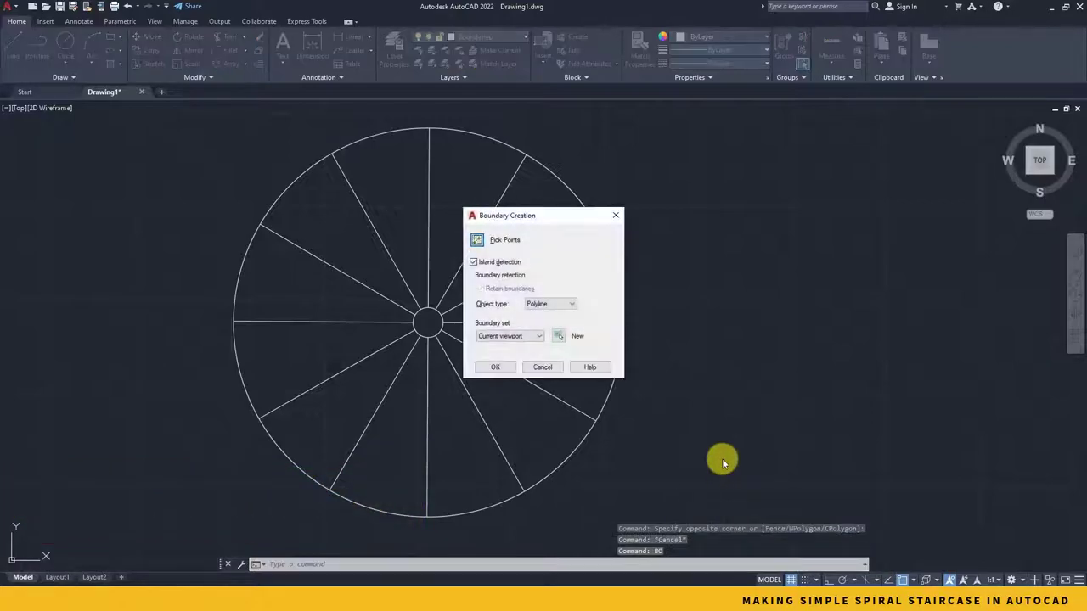
{"action": "left_click_drag", "start_coordinate": [567, 216], "coordinate": [779, 215]}
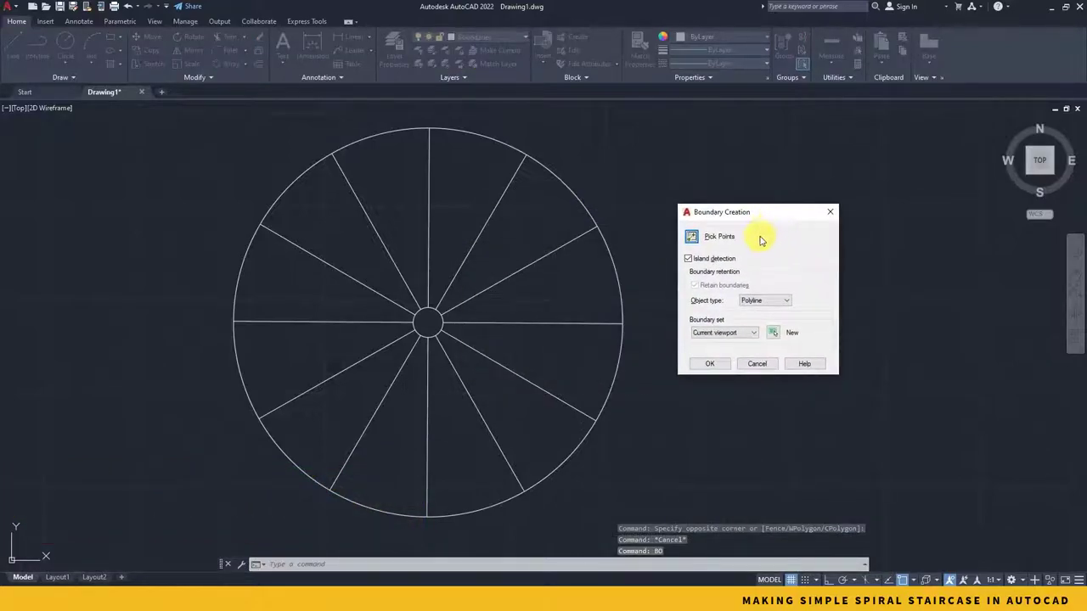
{"action": "left_click", "coordinate": [692, 238]}
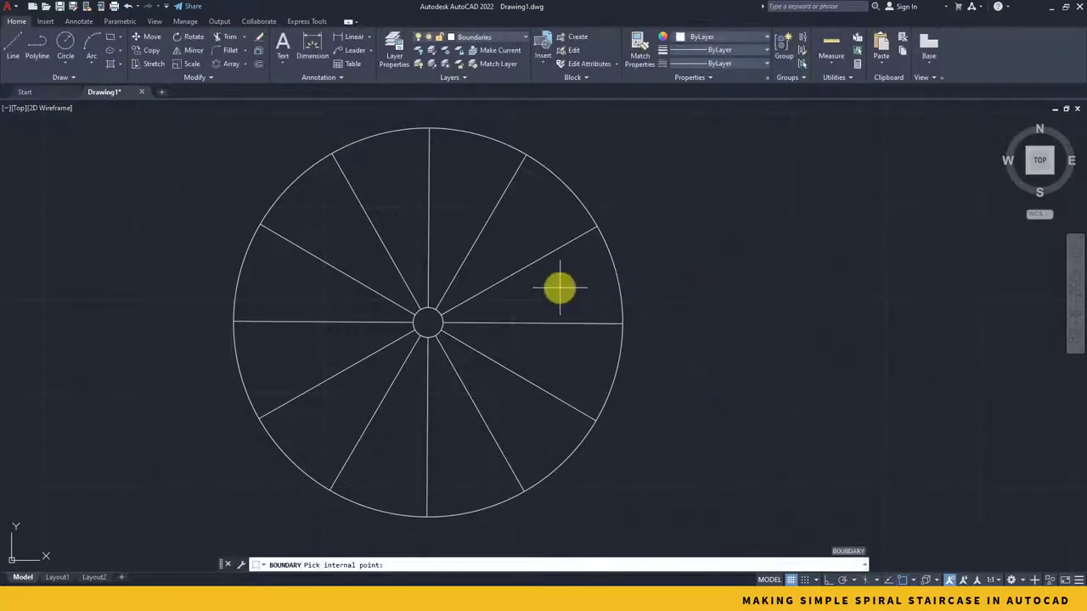
{"action": "left_click", "coordinate": [559, 289]}
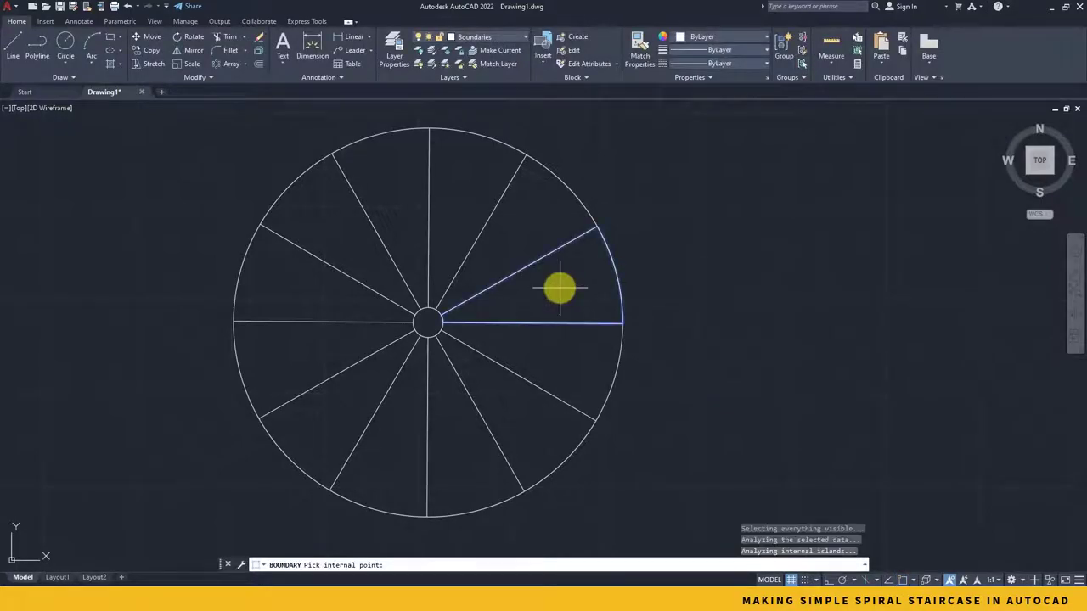
{"action": "left_click", "coordinate": [532, 227]}
{"action": "left_click", "coordinate": [464, 196]}
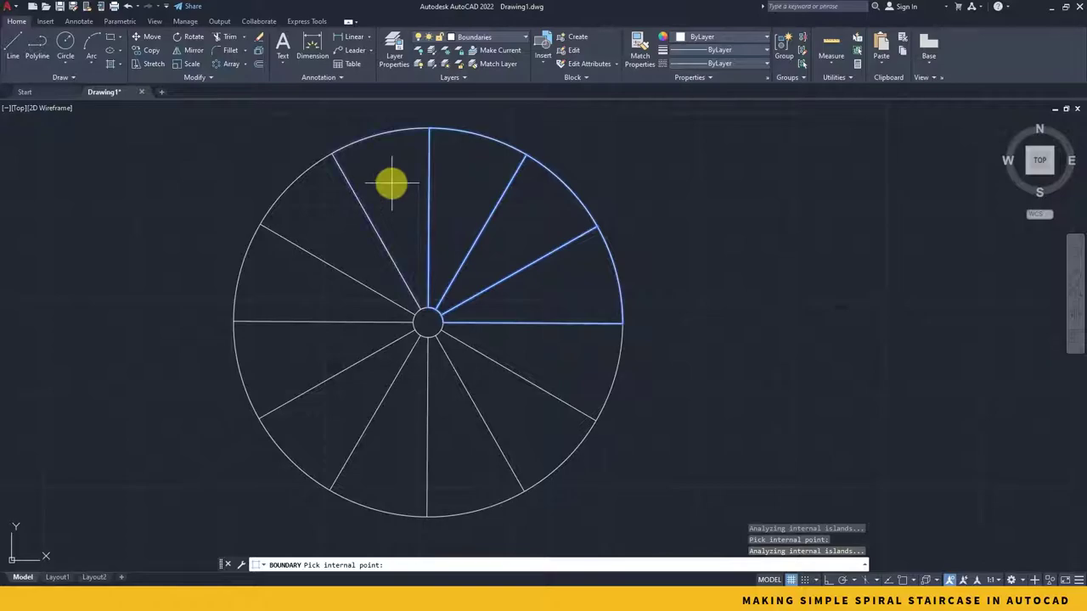
{"action": "left_click", "coordinate": [391, 183]}
{"action": "left_click", "coordinate": [330, 221]}
{"action": "left_click", "coordinate": [313, 294]}
- Pick inside the remaining lower wedges to complete the closed wedge polylines
{"action": "left_click", "coordinate": [301, 371]}
{"action": "left_click", "coordinate": [370, 433]}
{"action": "left_click", "coordinate": [444, 441]}
{"action": "left_click", "coordinate": [523, 429]}
{"action": "left_click", "coordinate": [577, 366]}
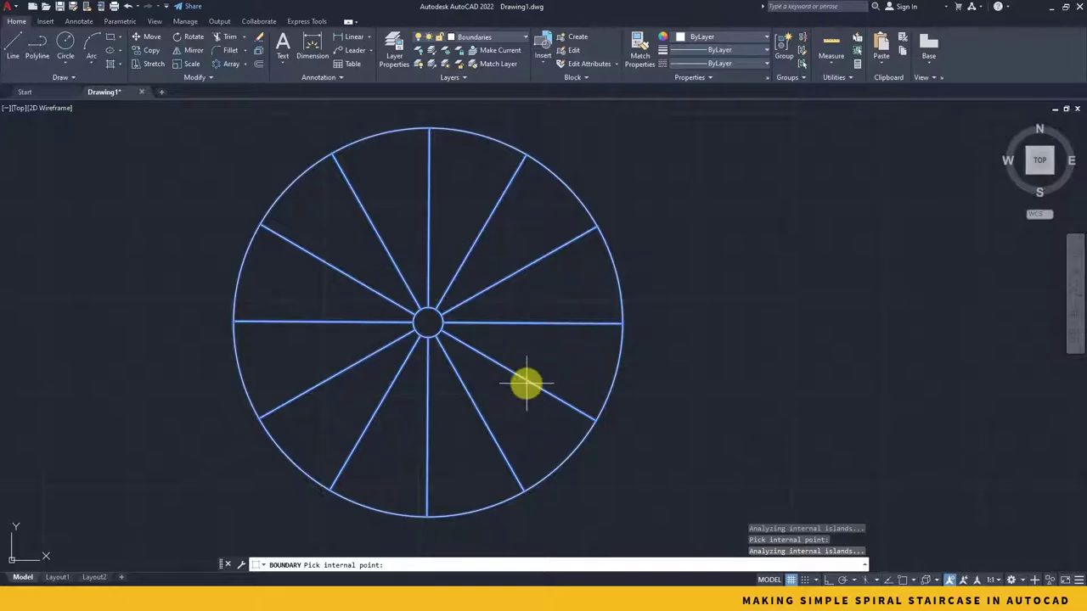
{"action": "key", "text": "Return"}
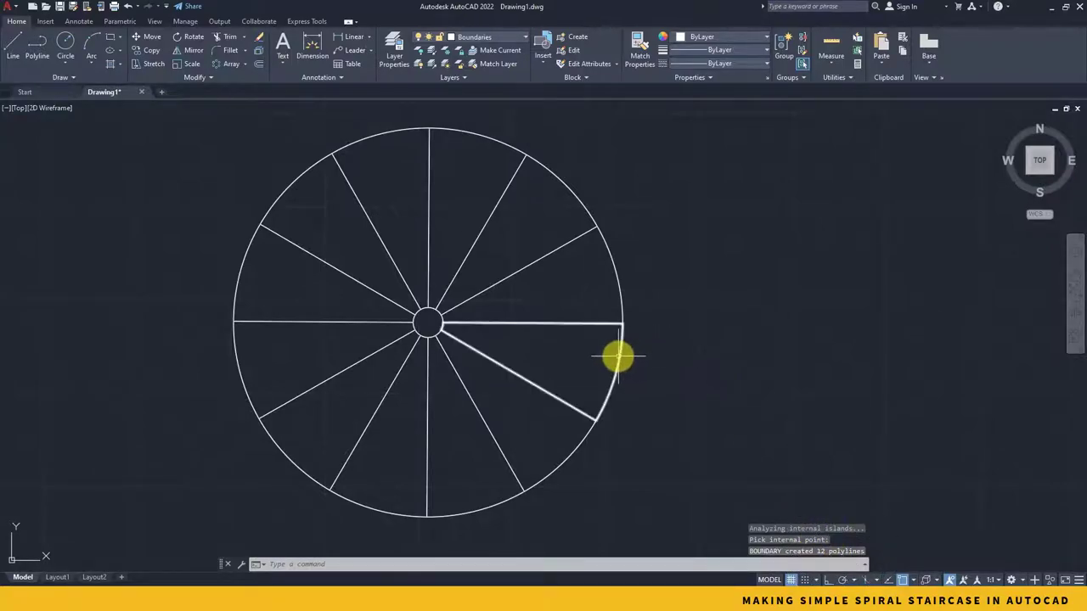
- Turn off the Shapes layer so only the wedge polylines remain visible
{"action": "left_click", "coordinate": [617, 276]}
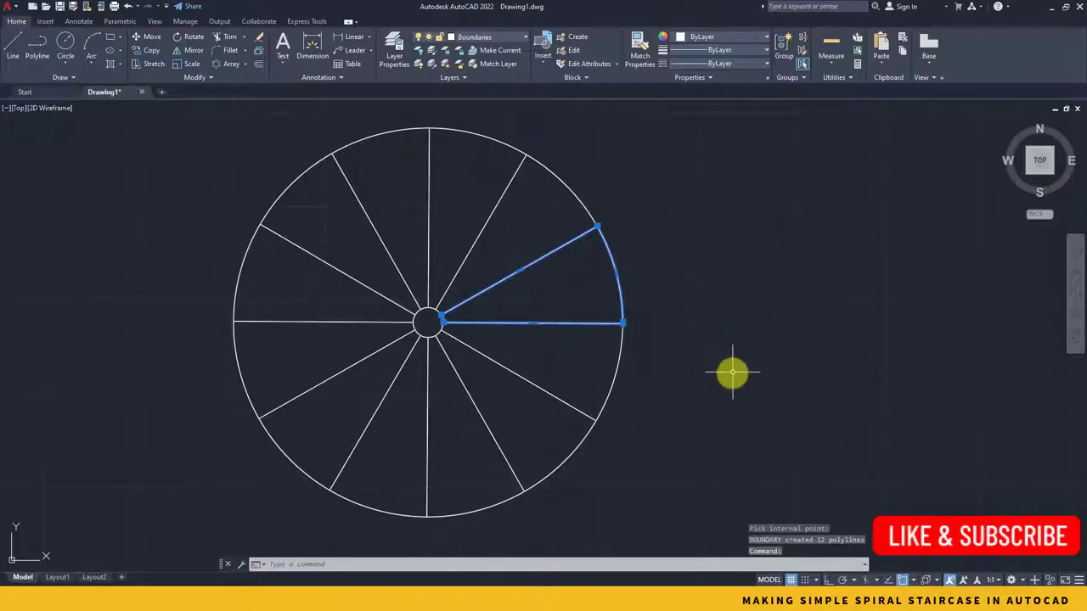
{"action": "key", "text": "Escape"}
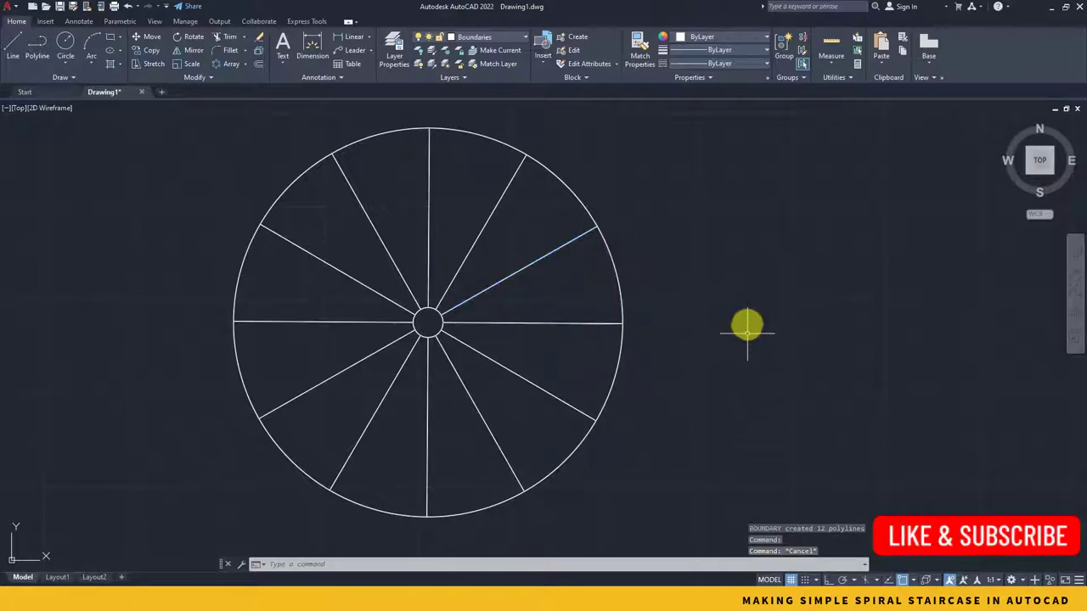
{"action": "left_click", "coordinate": [516, 38]}
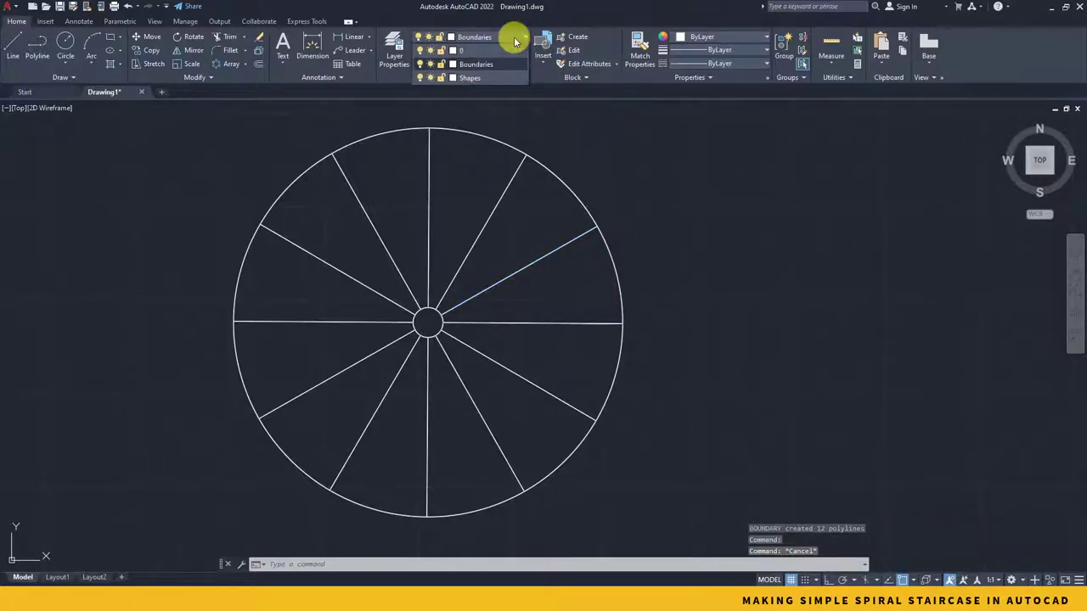
{"action": "left_click", "coordinate": [422, 79]}
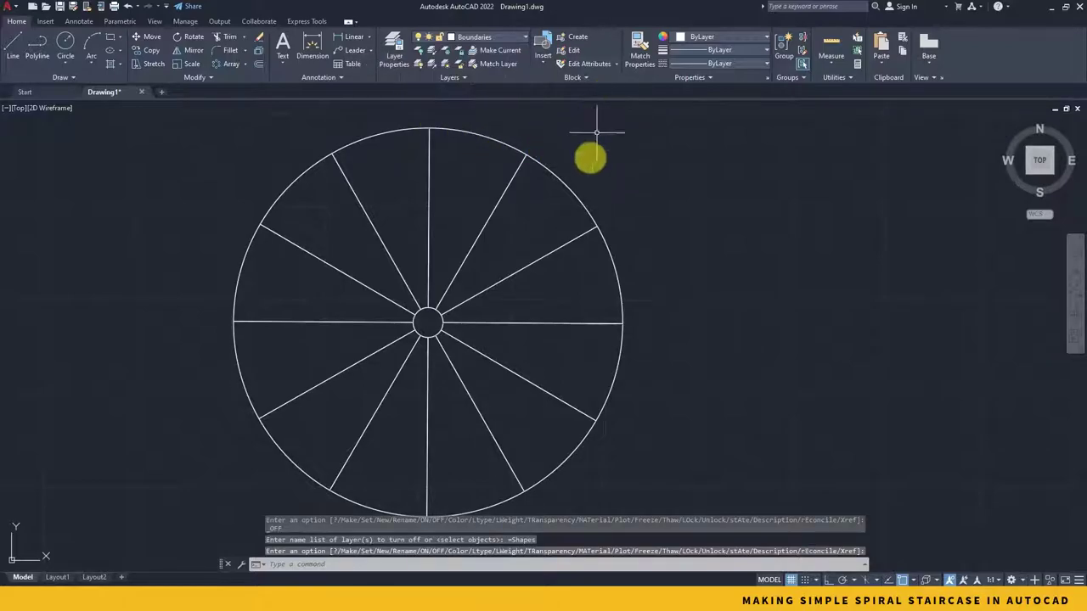
- Move one wedge polyline out to the right of the wheel, then undo the follow-up edits
{"action": "left_click", "coordinate": [564, 182]}
{"action": "left_click", "coordinate": [533, 197]}
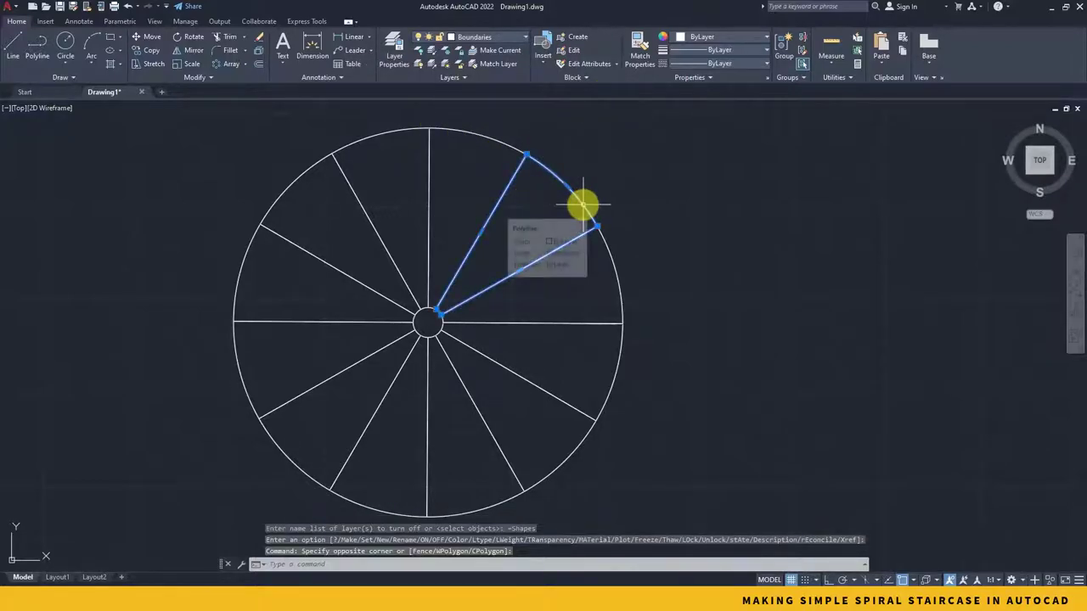
{"action": "type", "text": "m"}
{"action": "key", "text": "Return"}
{"action": "left_click", "coordinate": [597, 226]}
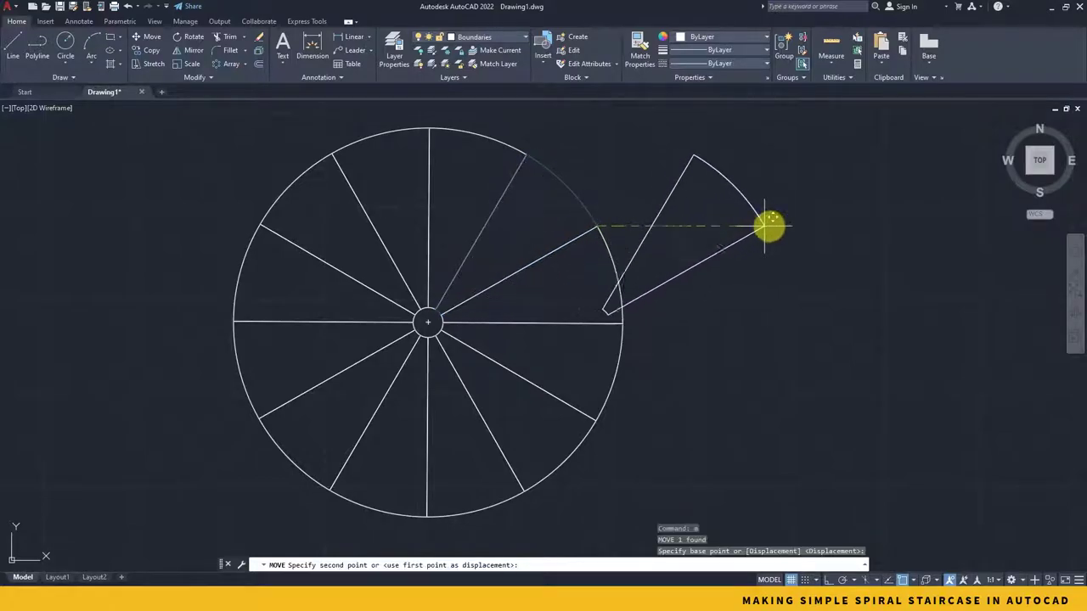
{"action": "left_click", "coordinate": [794, 227]}
{"action": "key", "text": "ctrl+x"}
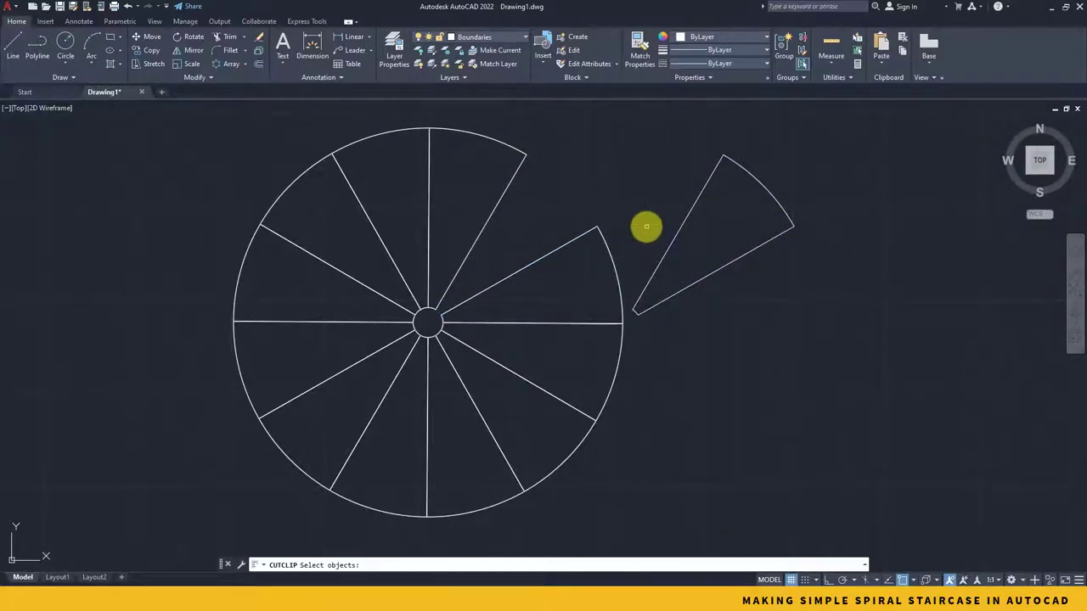
{"action": "key", "text": "ctrl+z"}
{"action": "key", "text": "ctrl+z"}
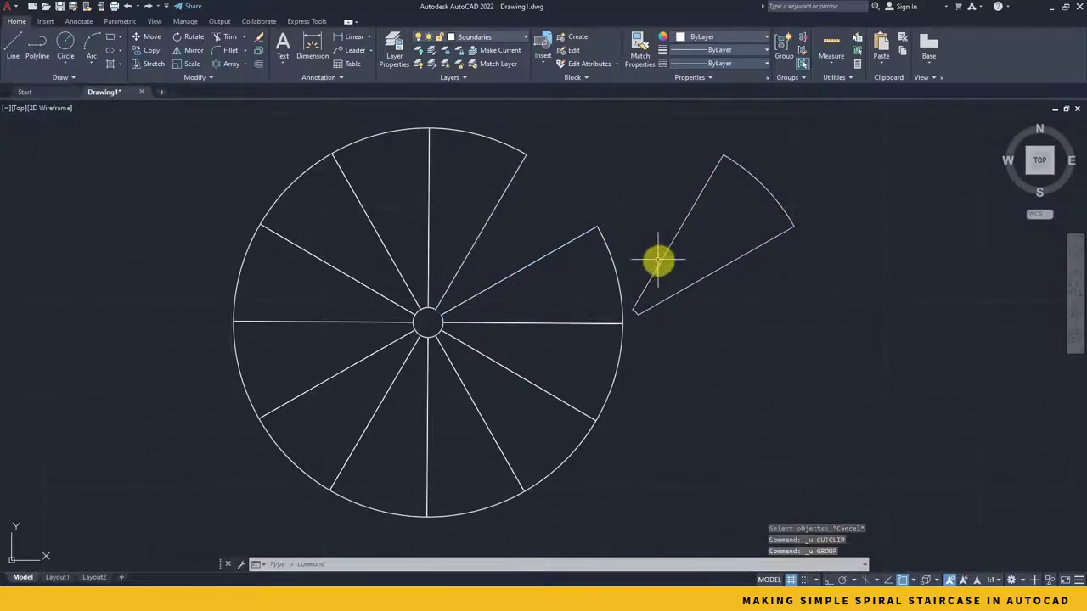
{"action": "key", "text": "ctrl+z"}
- Draw a radius-25 circle centred on the stair plan's centre
{"action": "scroll", "coordinate": [659, 299], "scroll_direction": "down", "scroll_amount": 2}
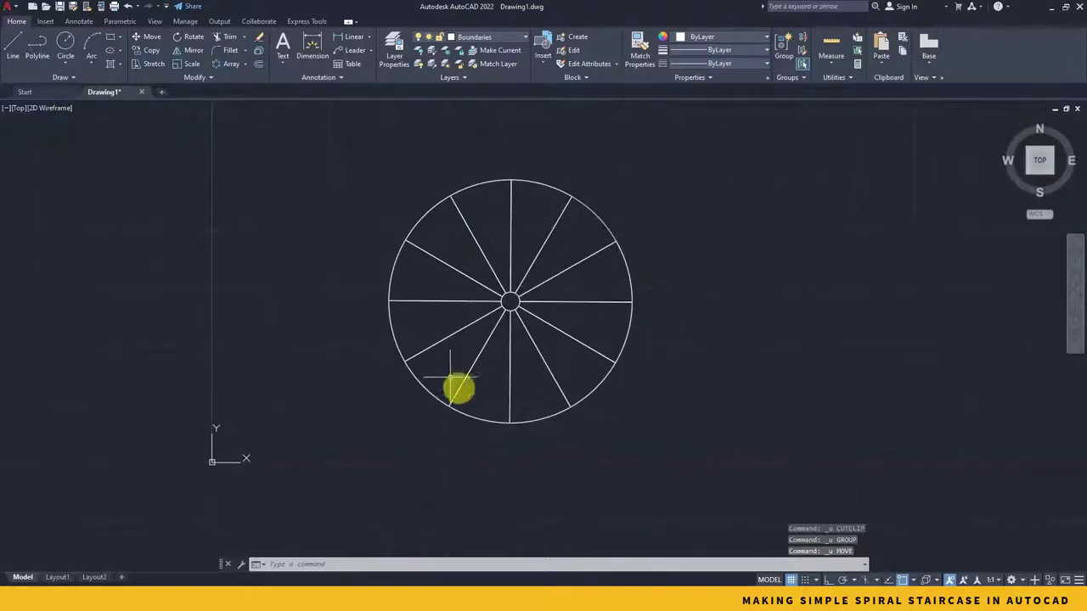
{"action": "scroll", "coordinate": [675, 304], "scroll_direction": "up", "scroll_amount": 2}
{"action": "mouse_move", "coordinate": [675, 304]}
{"action": "middle_mouse_down"}
{"action": "mouse_move", "coordinate": [691, 331]}
{"action": "mouse_move", "coordinate": [697, 324]}
{"action": "middle_mouse_up"}
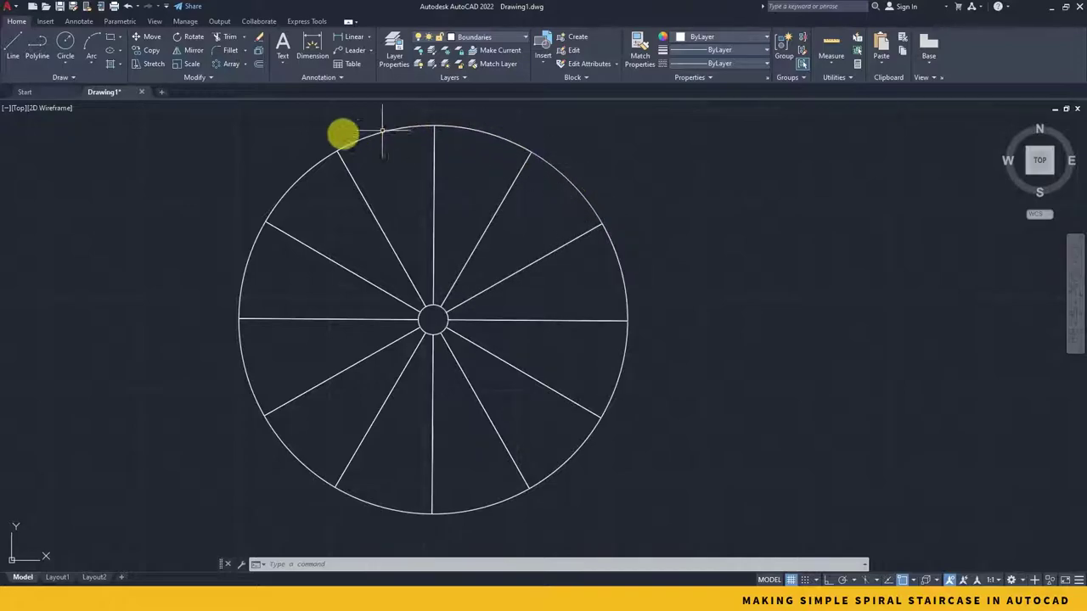
{"action": "left_click", "coordinate": [65, 61]}
{"action": "left_click", "coordinate": [44, 87]}
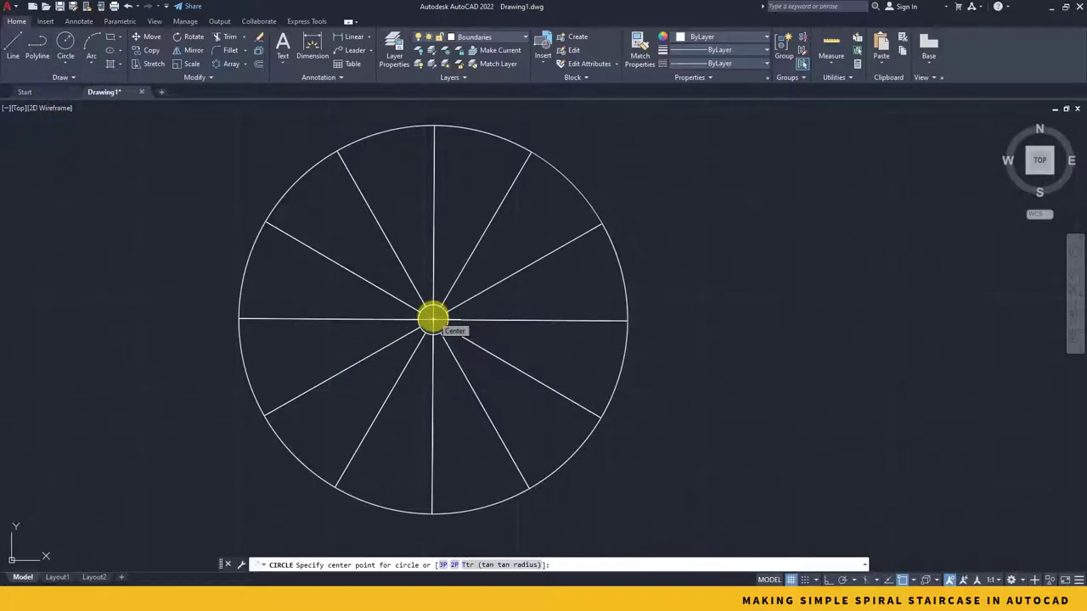
{"action": "left_click", "coordinate": [433, 319]}
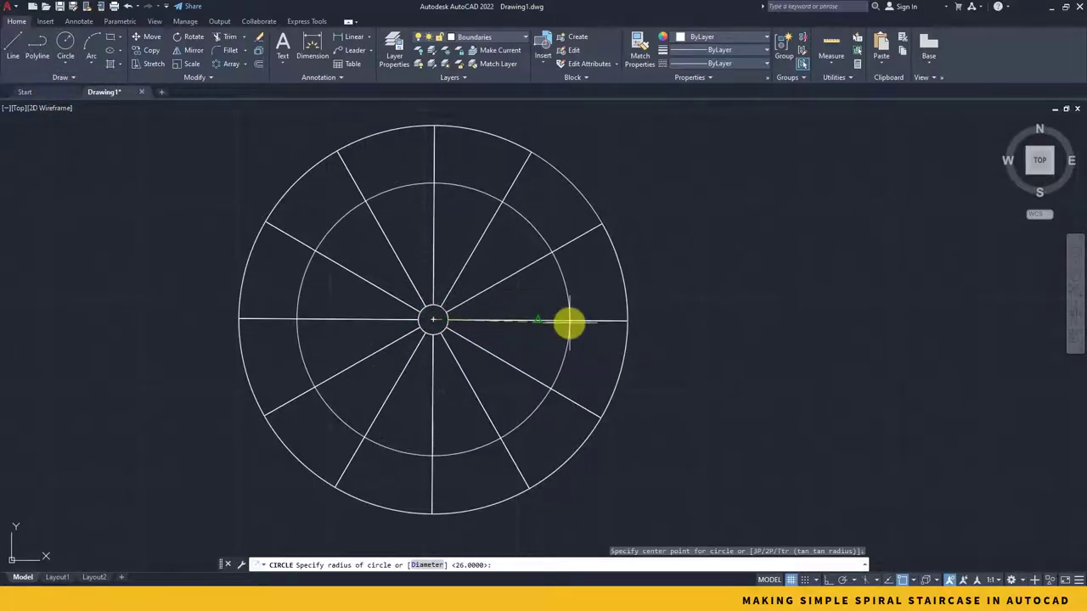
{"action": "key", "text": "Return"}
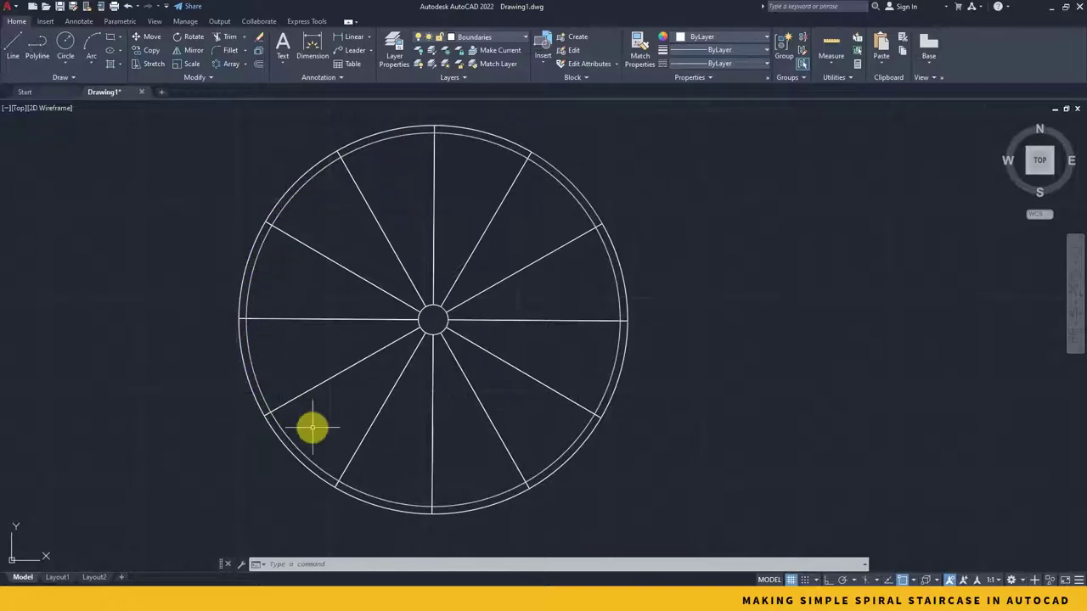
{"action": "scroll", "coordinate": [611, 270], "scroll_direction": "up", "scroll_amount": 5}
- Trim the radius-25 circle against the spokes and delete the leftover arc, keeping one short arc
{"action": "left_click", "coordinate": [593, 277]}
{"action": "scroll", "coordinate": [593, 276], "scroll_direction": "down", "scroll_amount": 5}
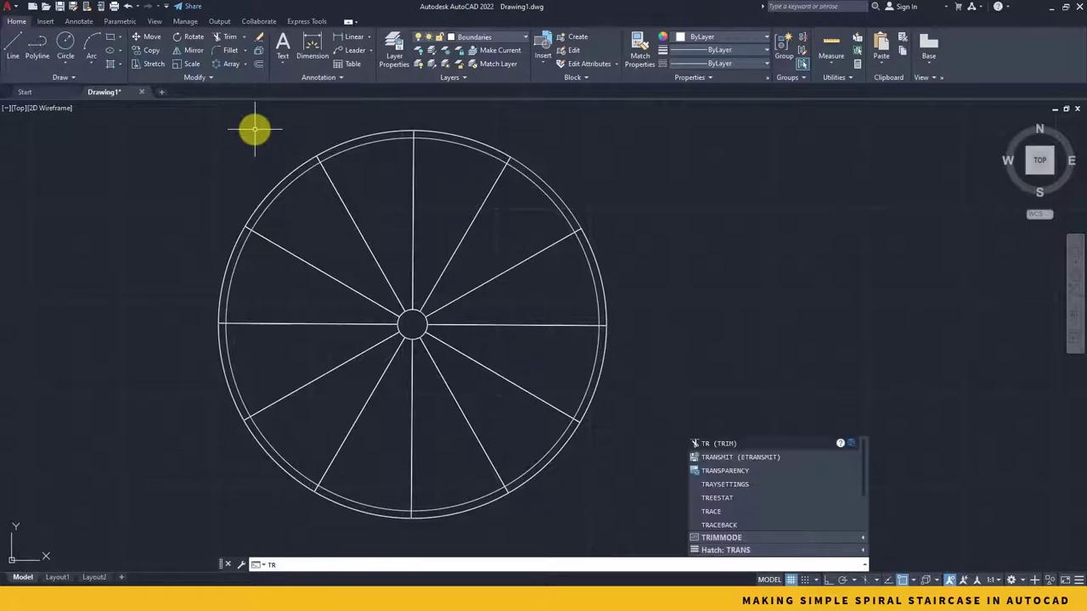
{"action": "key", "text": "Return"}
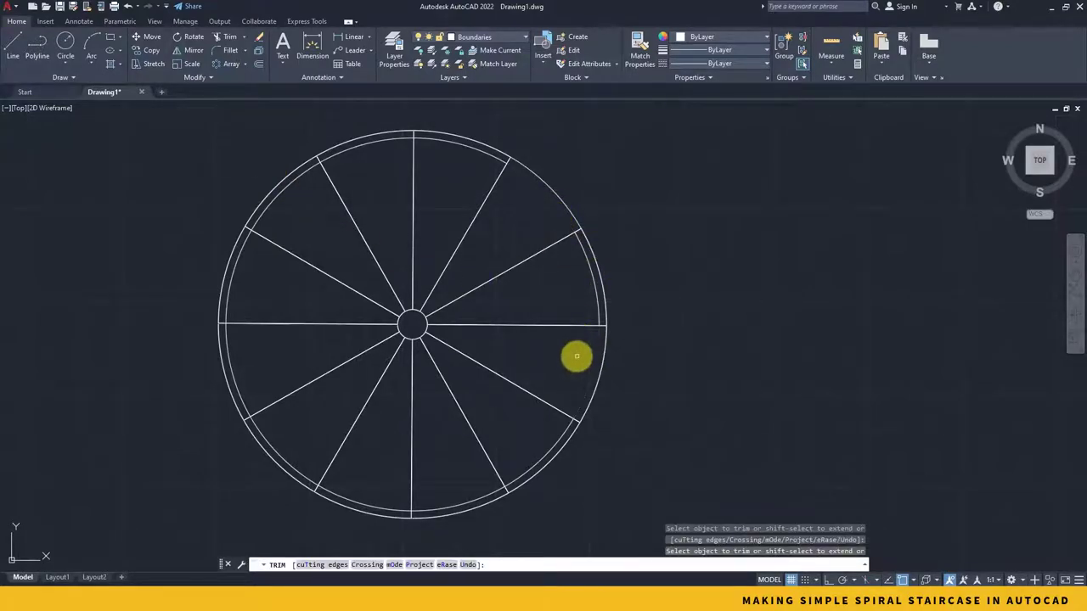
{"action": "key", "text": "Return"}
{"action": "left_click", "coordinate": [478, 150]}
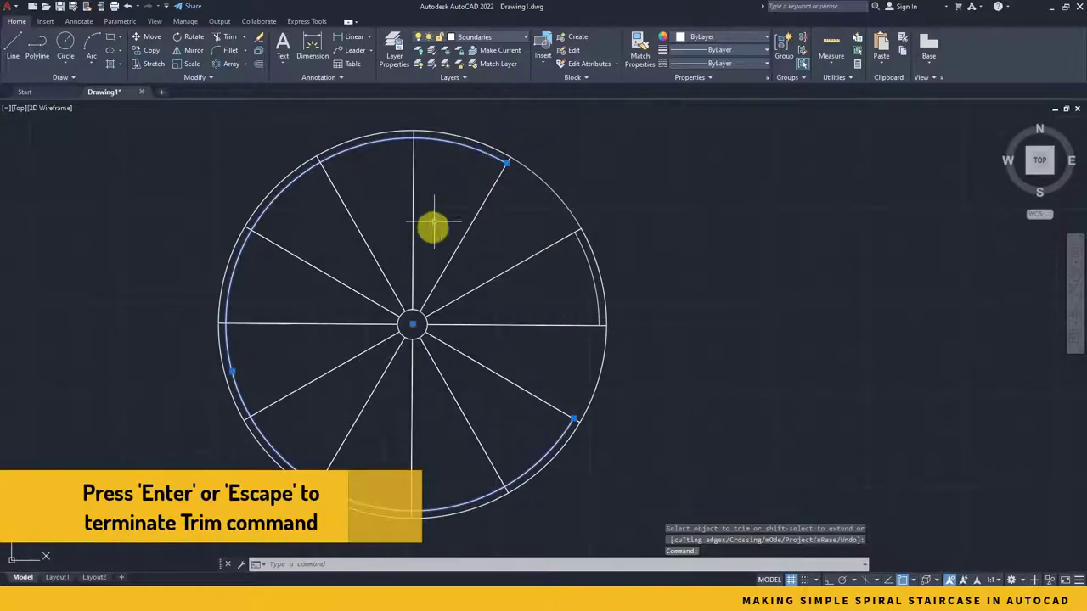
{"action": "key", "text": "Delete"}
{"action": "scroll", "coordinate": [592, 296], "scroll_direction": "up", "scroll_amount": 4}
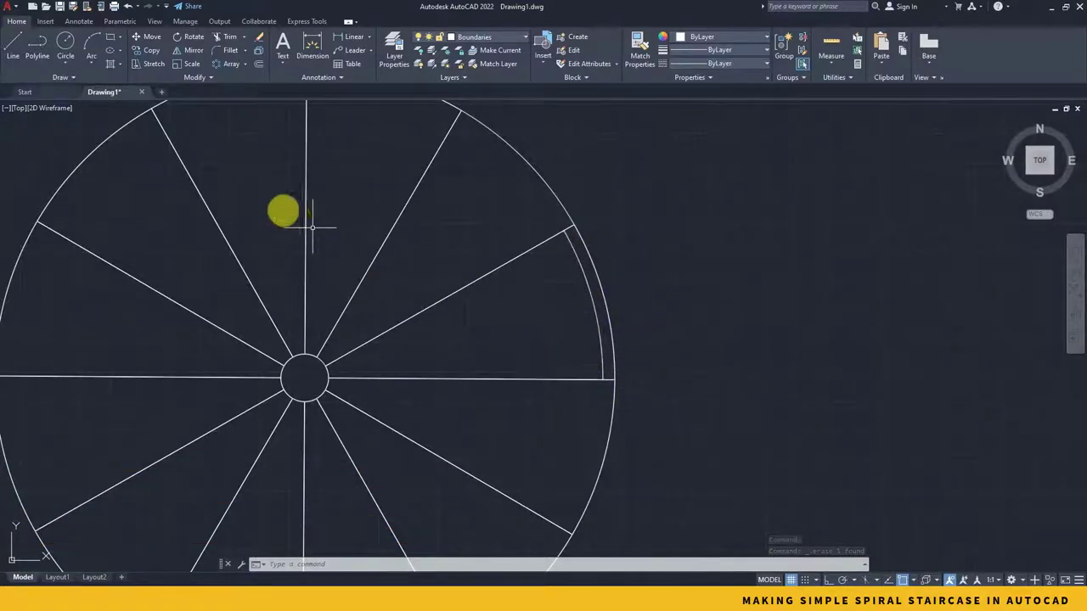
- Draw a 0.5-radius circle centred on the short arc's midpoint using Midpoint snap
{"action": "left_click", "coordinate": [68, 64]}
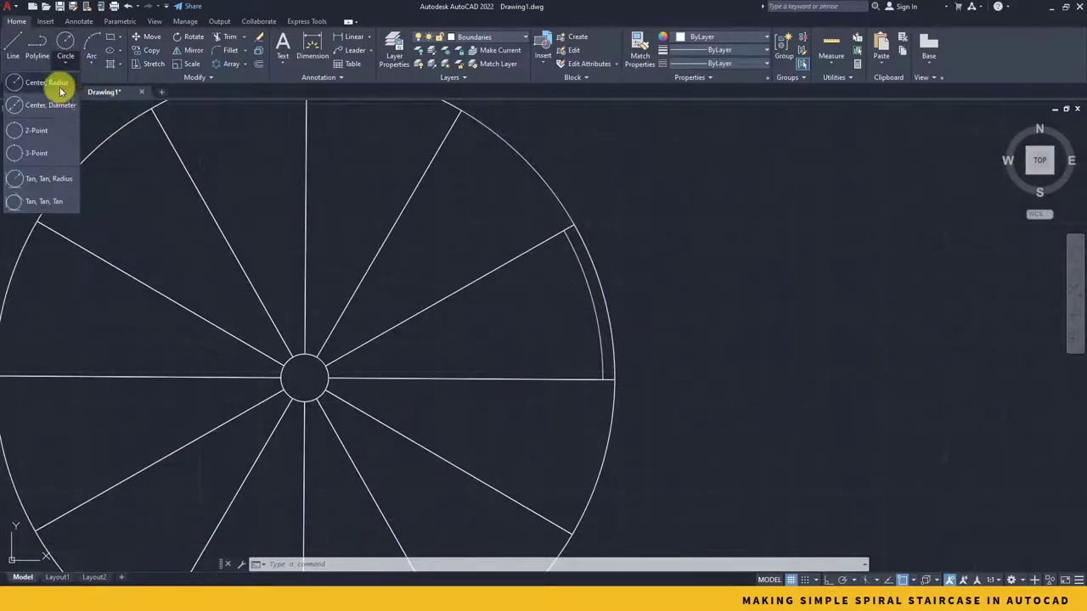
{"action": "left_click", "coordinate": [49, 83]}
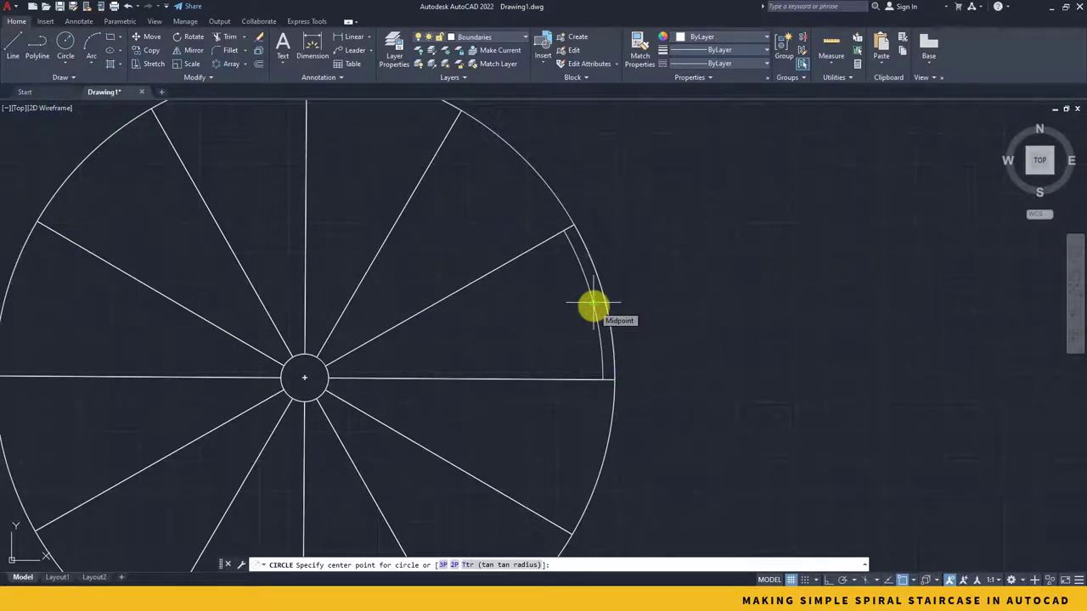
{"action": "left_click", "coordinate": [916, 579]}
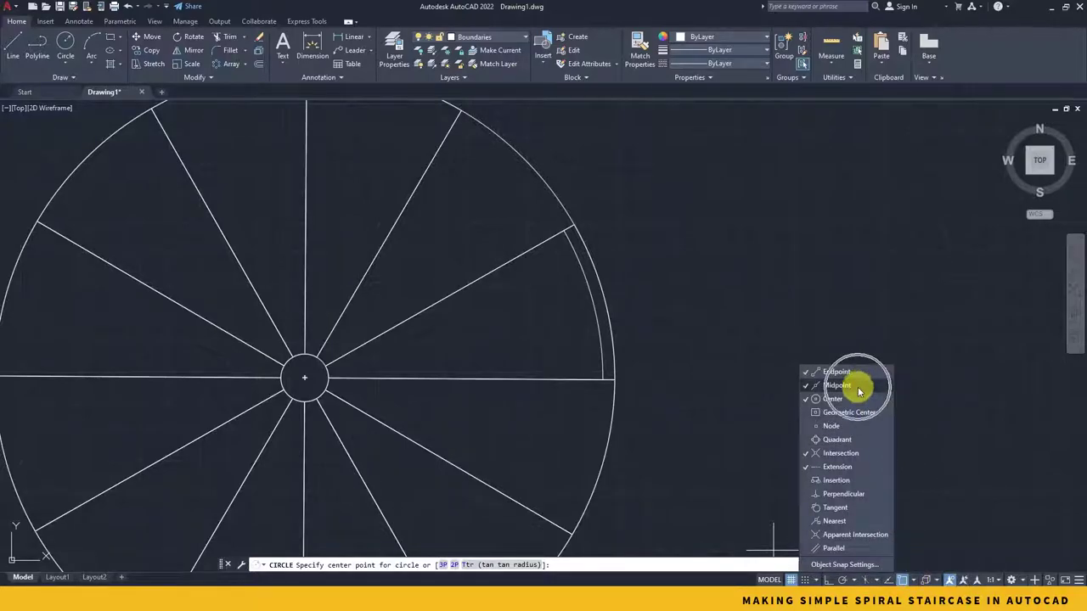
{"action": "left_click", "coordinate": [566, 7]}
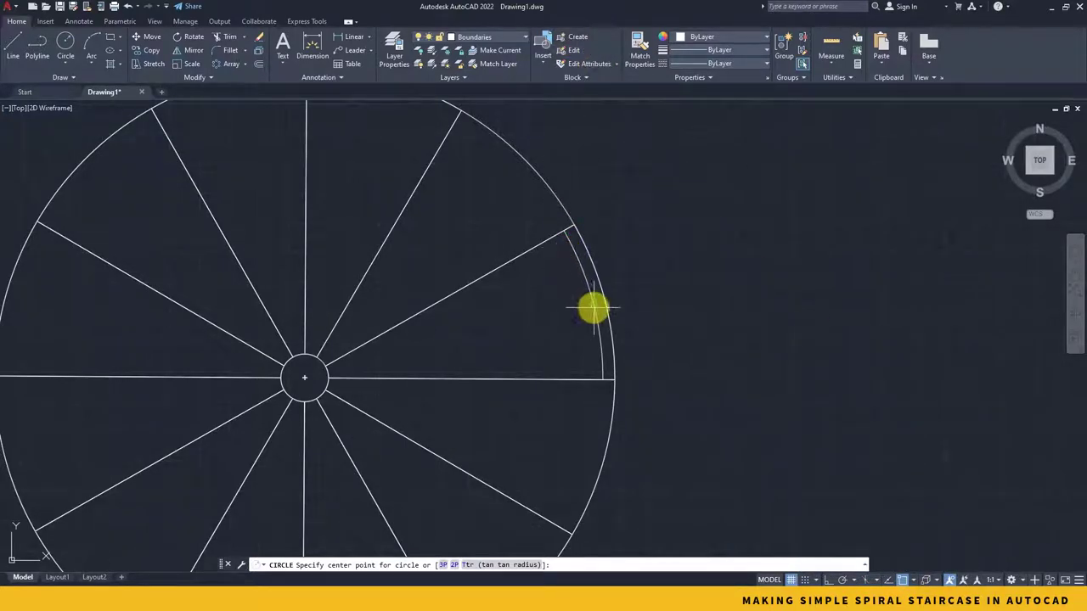
{"action": "left_click", "coordinate": [593, 301]}
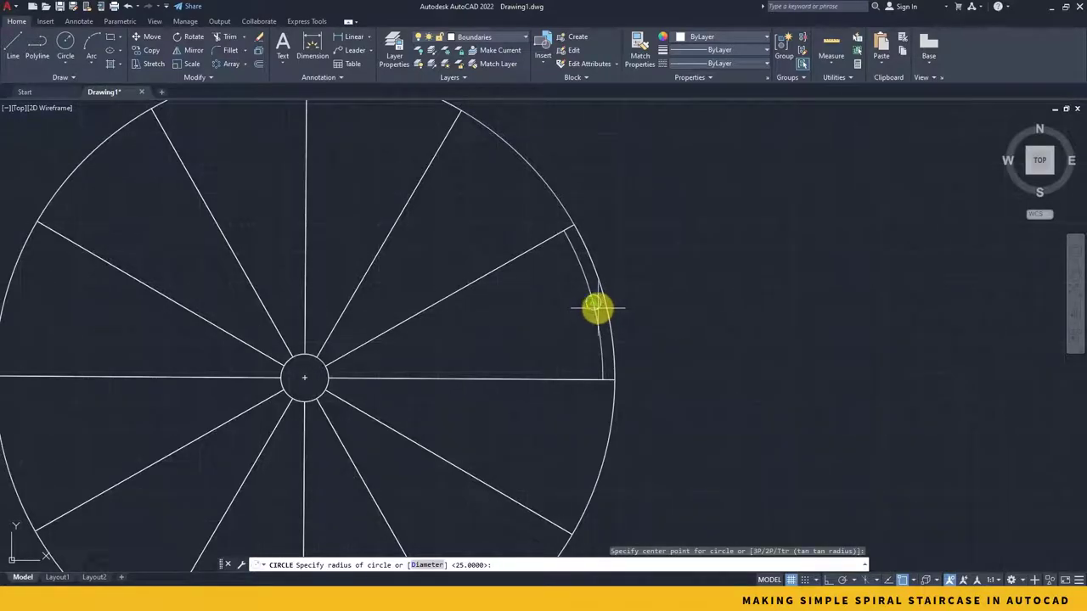
{"action": "type", "text": ".5"}
{"action": "key", "text": "Return"}
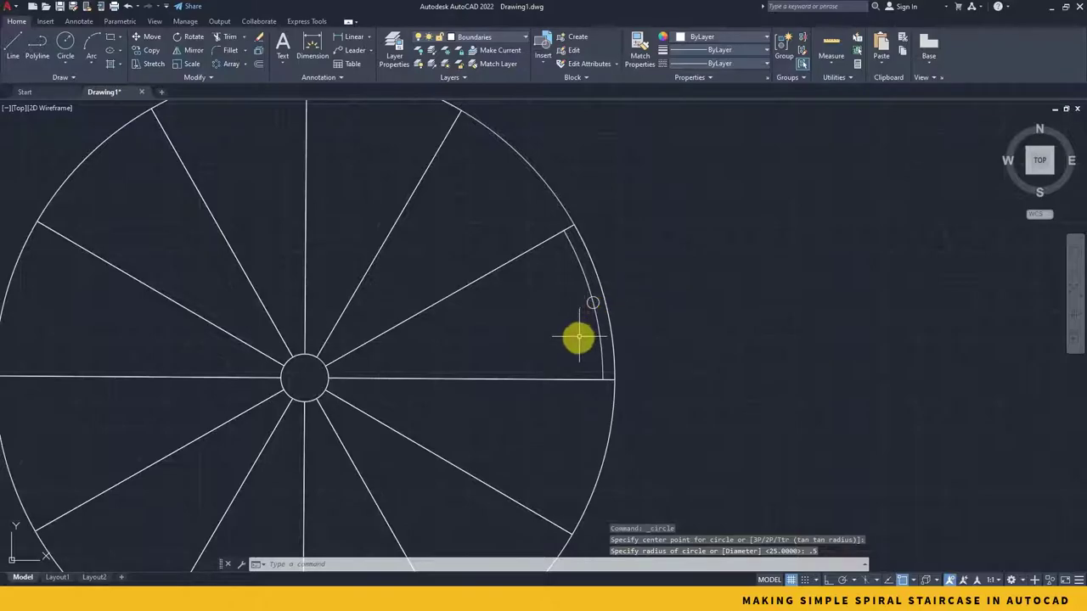
- Delete the short guide arc
{"action": "middle_click_drag", "start_coordinate": [579, 338], "coordinate": [587, 310]}
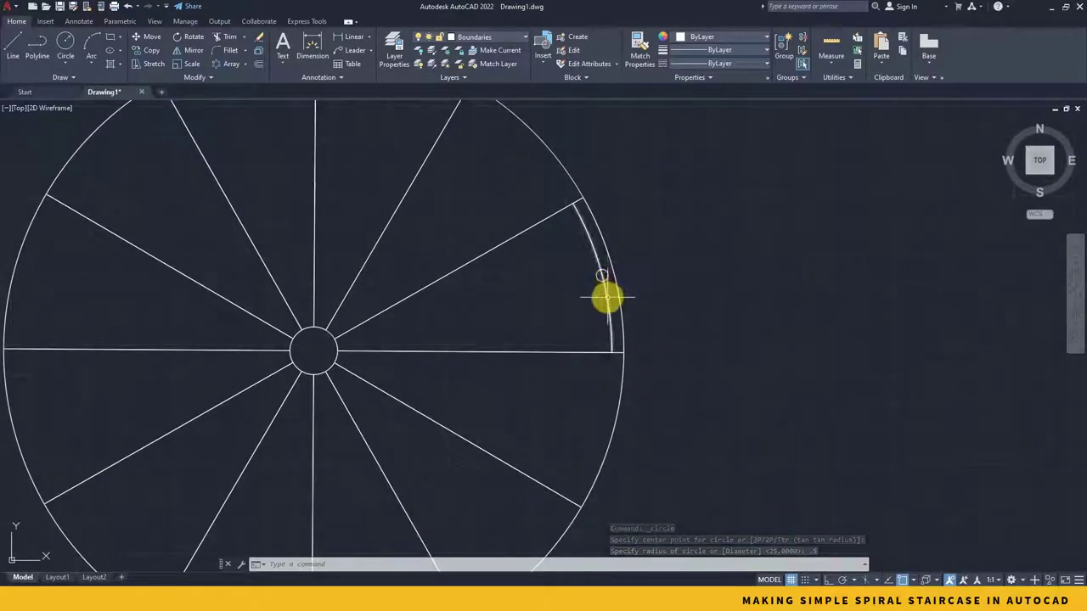
{"action": "left_click", "coordinate": [606, 296]}
{"action": "key", "text": "Delete"}
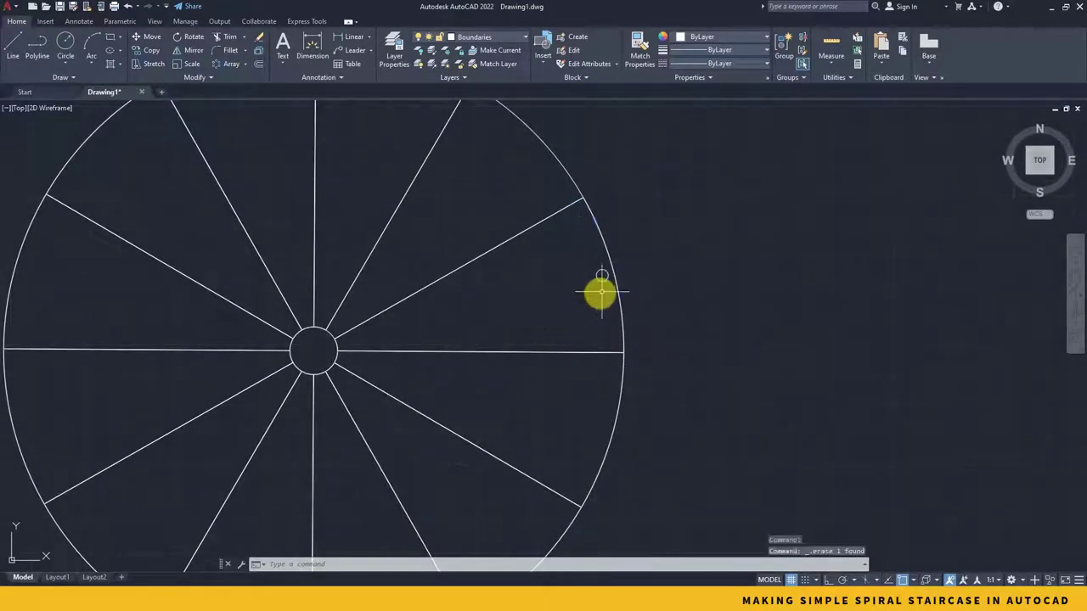
{"action": "scroll", "coordinate": [492, 325], "scroll_direction": "down", "scroll_amount": 4}
{"action": "scroll", "coordinate": [502, 340], "scroll_direction": "up", "scroll_amount": 2}
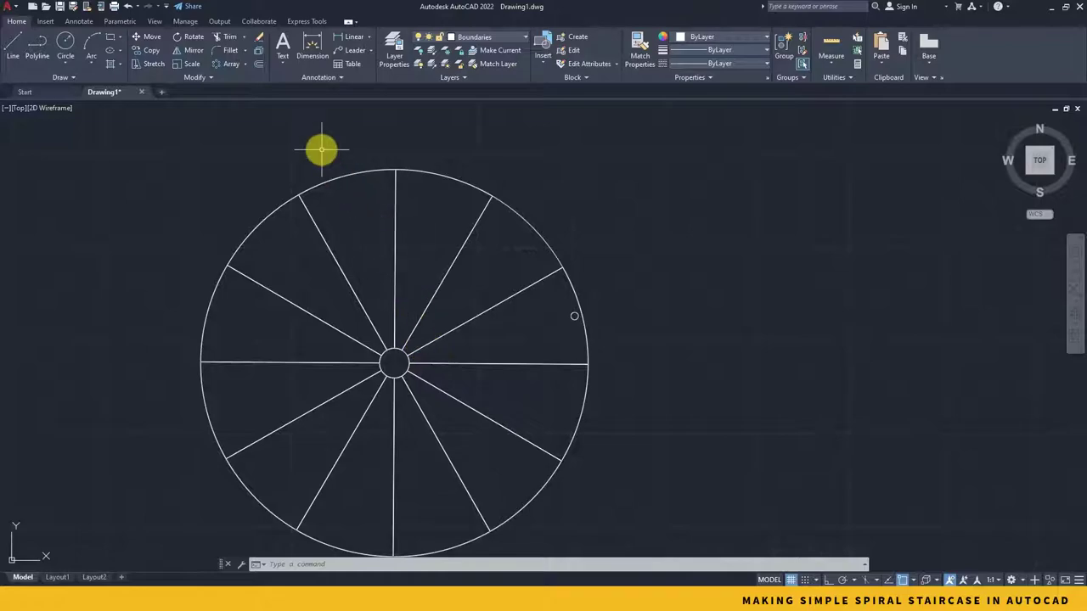
- Polar-array the 0.5-radius post circle 12 times around the plan centre
{"action": "left_click", "coordinate": [227, 68]}
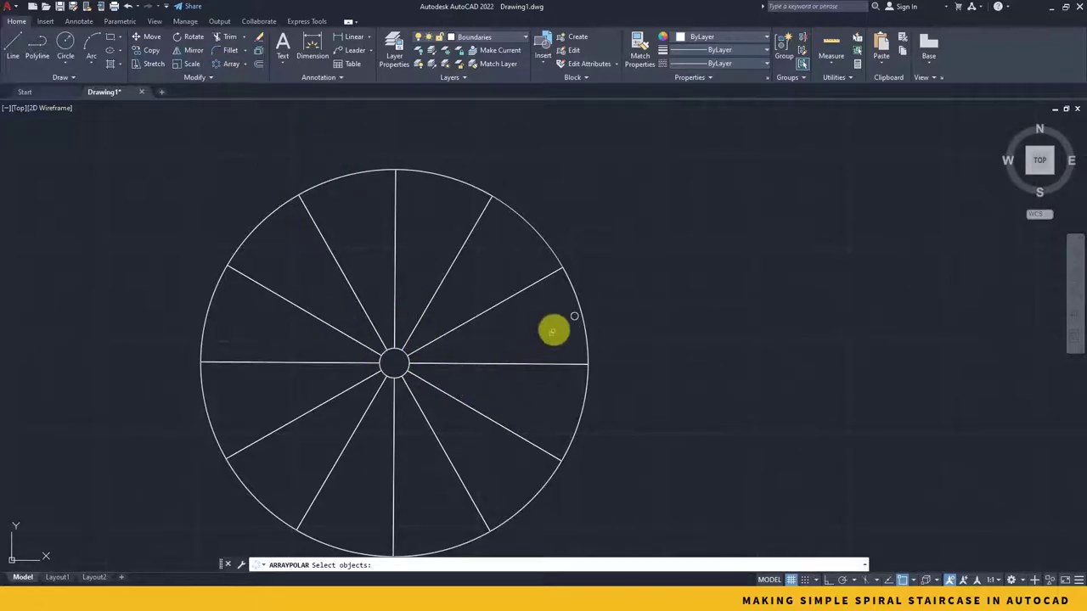
{"action": "left_click", "coordinate": [574, 317]}
{"action": "key", "text": "Return"}
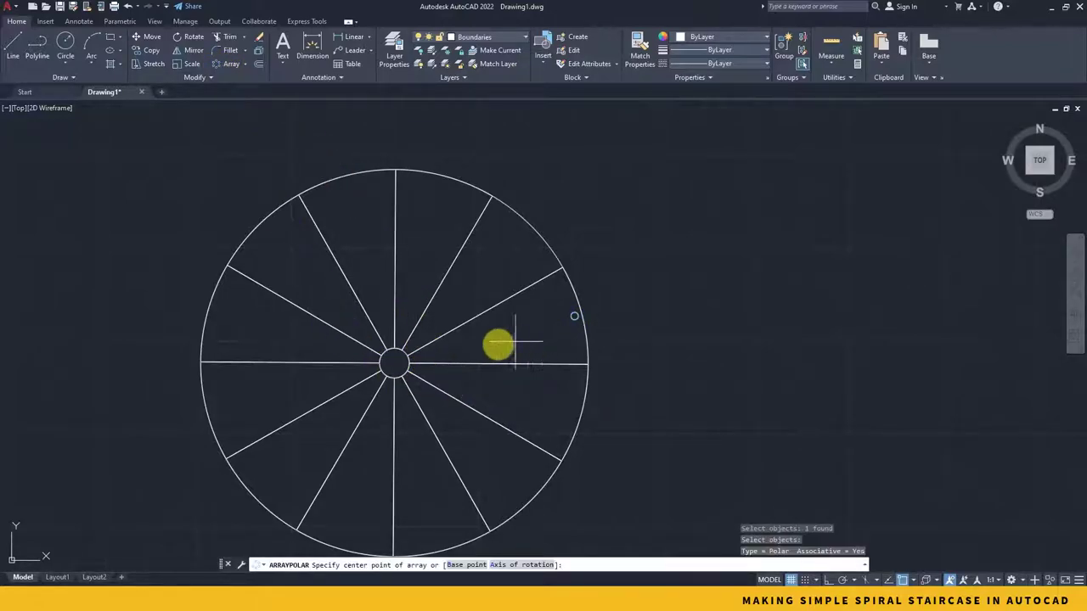
{"action": "left_click", "coordinate": [394, 364]}
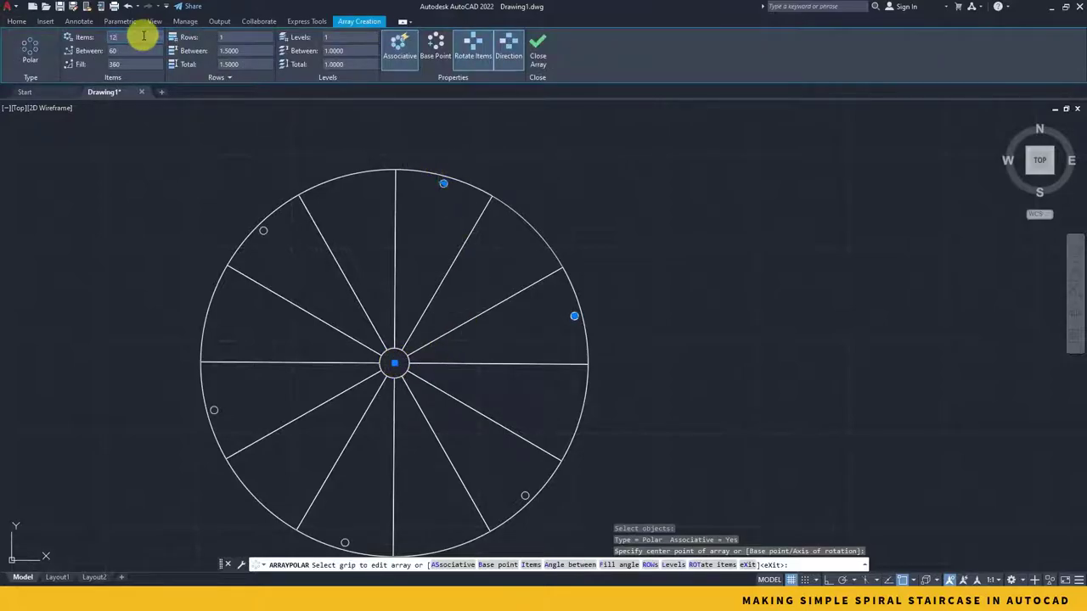
{"action": "key", "text": "Return"}
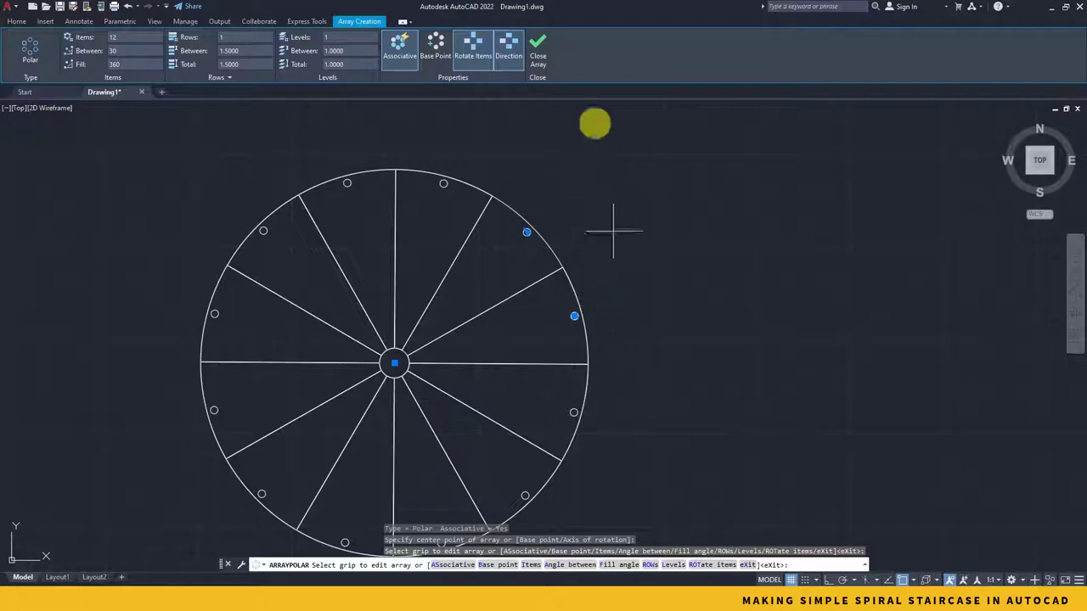
{"action": "left_click", "coordinate": [537, 61]}
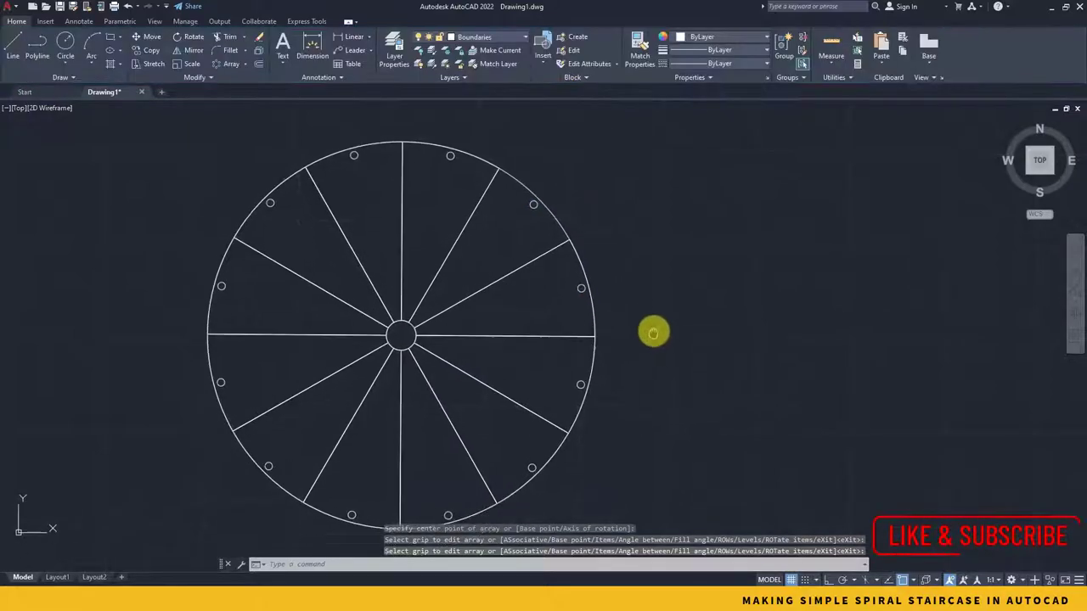
{"action": "left_click", "coordinate": [544, 197]}
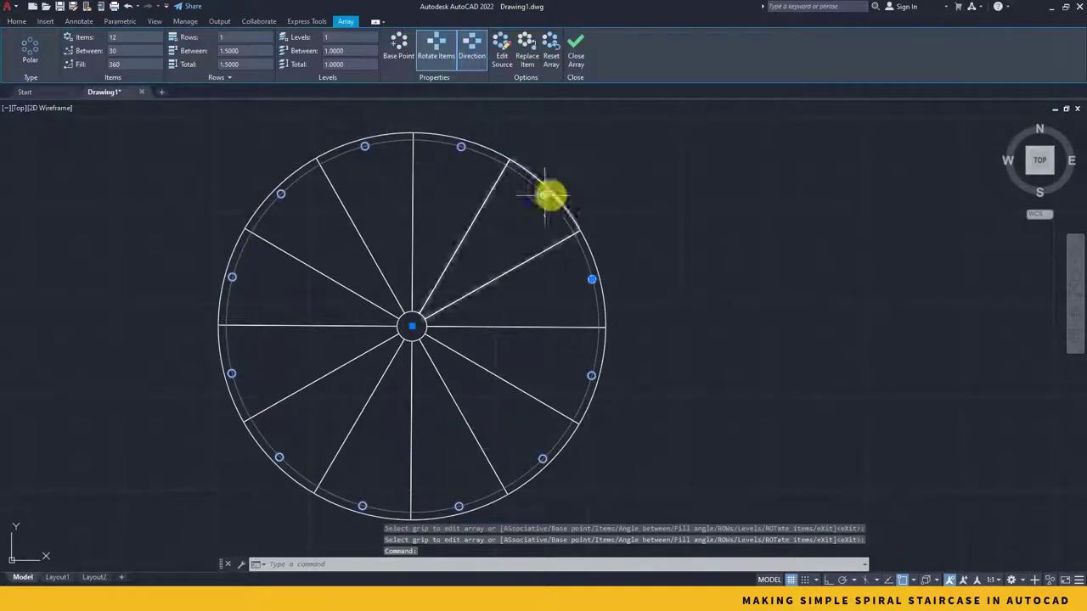
{"action": "key", "text": "Escape"}
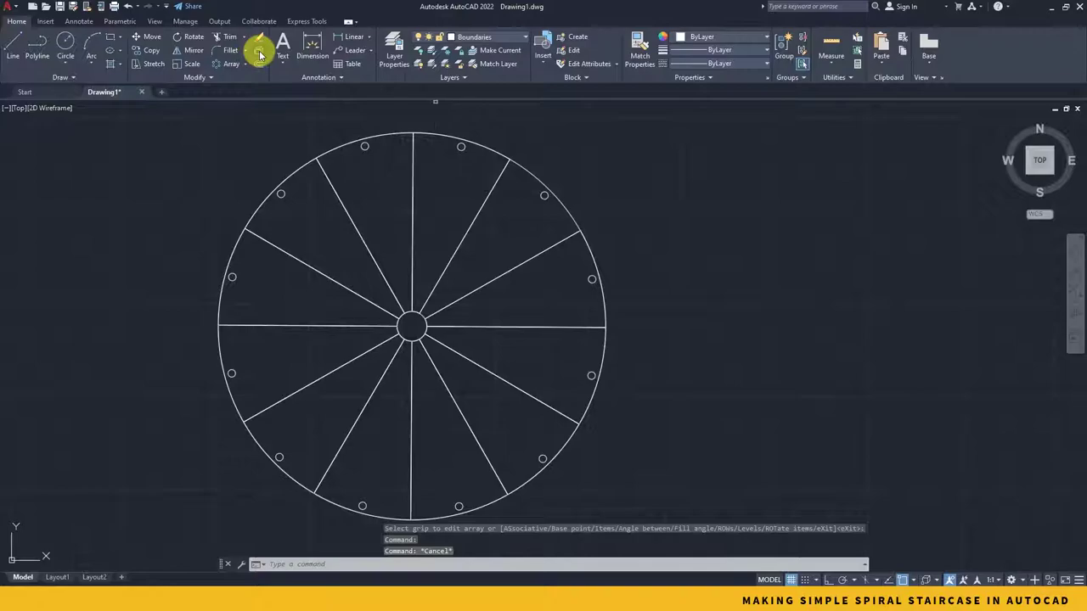
- Explode the post array into twelve separate circles
{"action": "left_click", "coordinate": [258, 51]}
{"action": "left_click", "coordinate": [545, 196]}
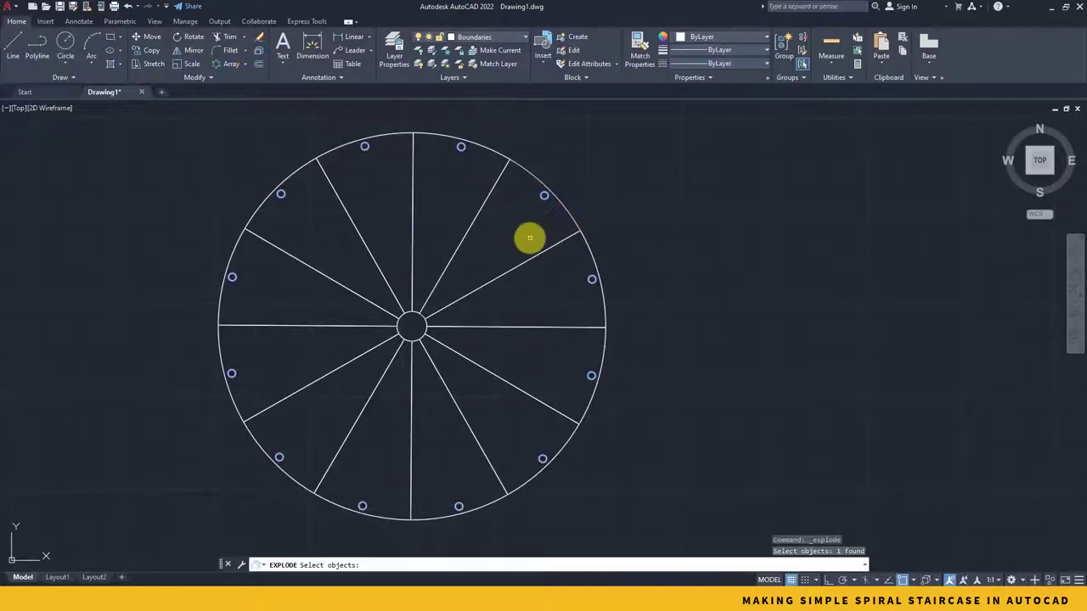
{"action": "key", "text": "Return"}
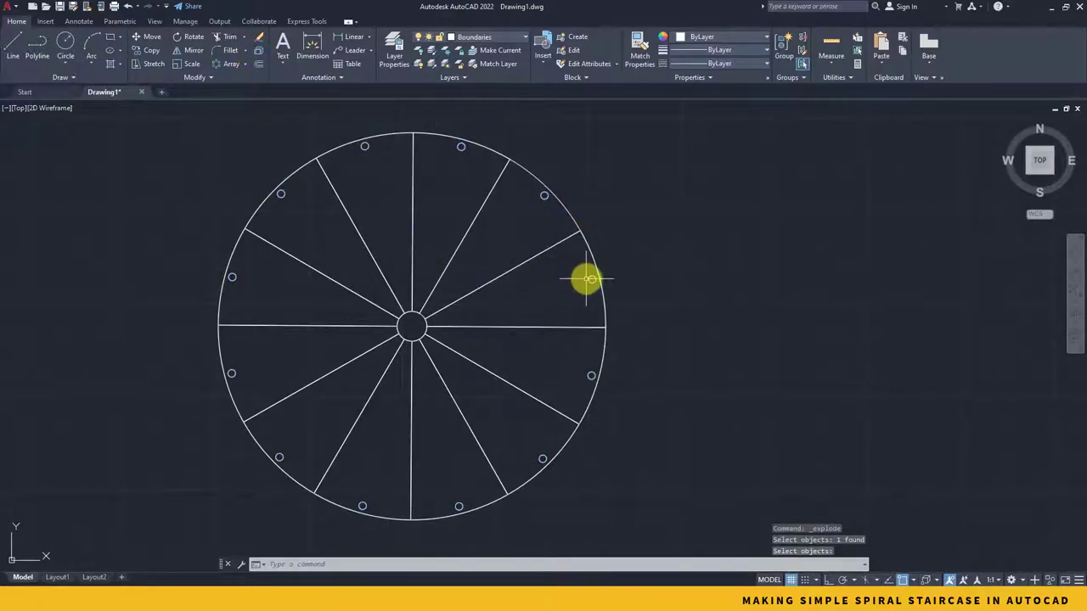
{"action": "key", "text": "Escape"}
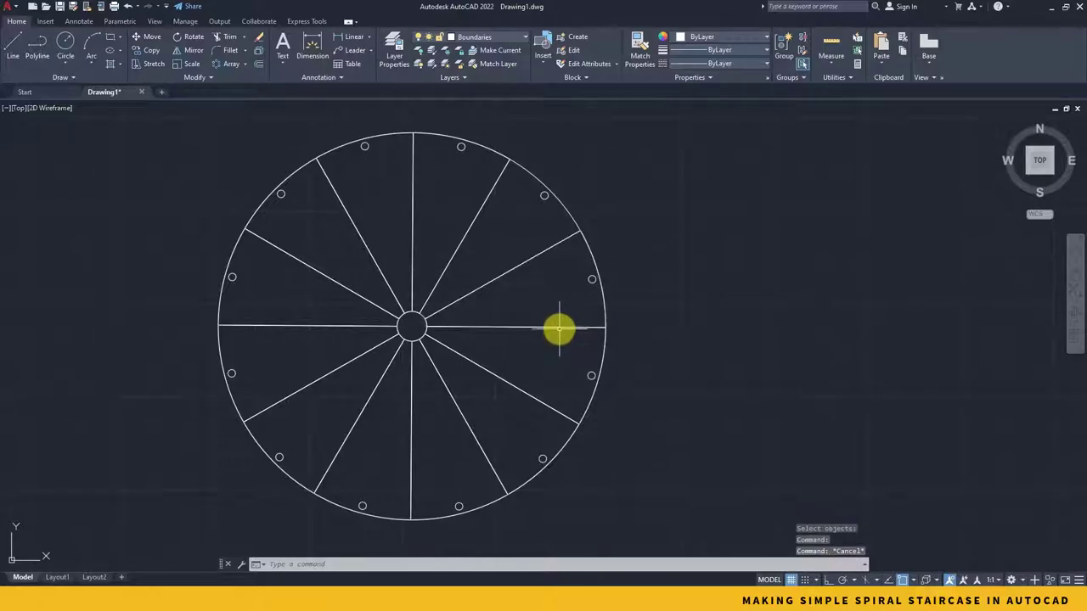
{"action": "scroll", "coordinate": [565, 311], "scroll_direction": "down", "scroll_amount": 2}
{"action": "middle_click_drag", "start_coordinate": [581, 315], "coordinate": [590, 317]}
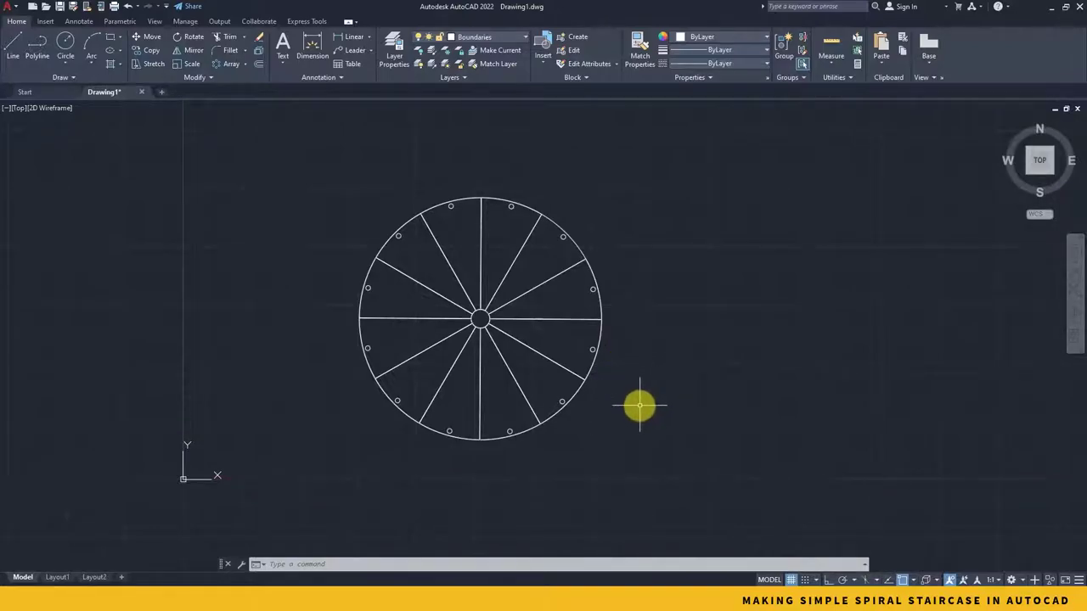
- Tilt the plan into a 3D view and make 3D Basics the active workspace
{"action": "middle_click_drag", "start_coordinate": [635, 410], "coordinate": [586, 395], "text": "shift"}
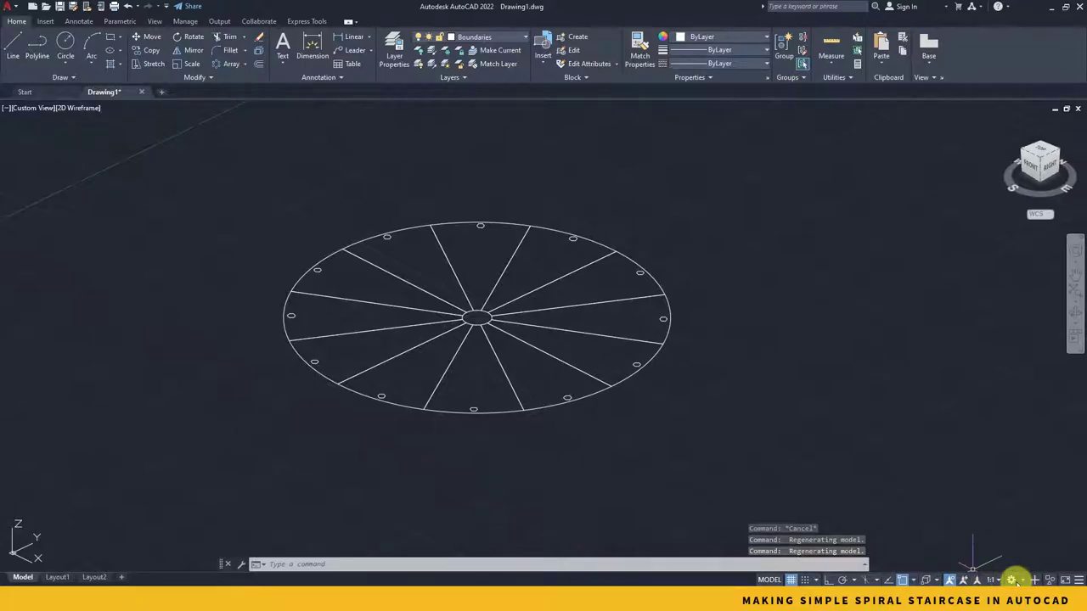
{"action": "left_click", "coordinate": [1012, 580]}
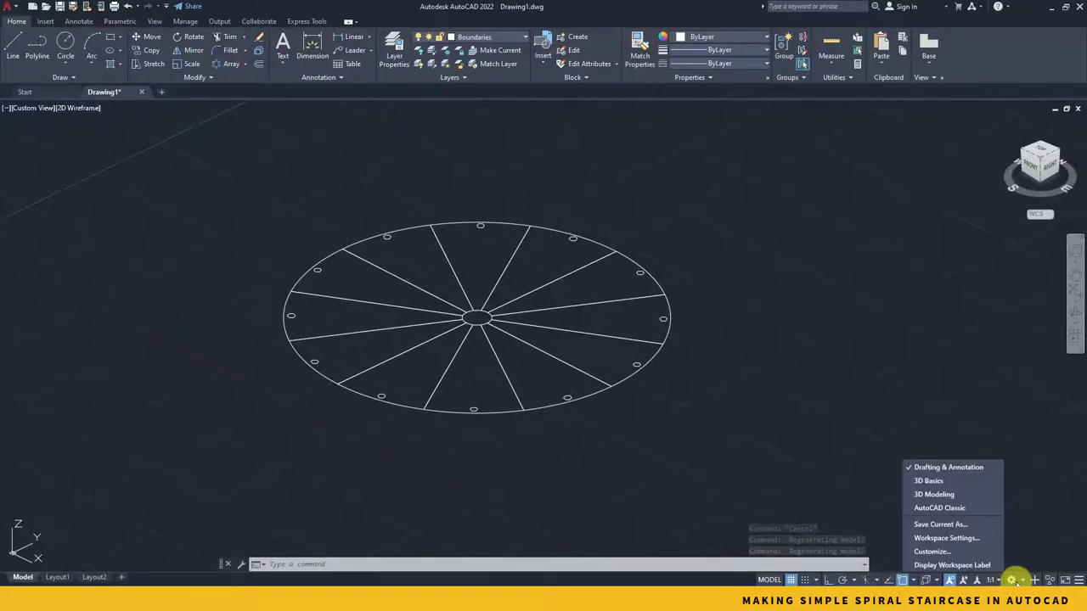
{"action": "left_click", "coordinate": [962, 480]}
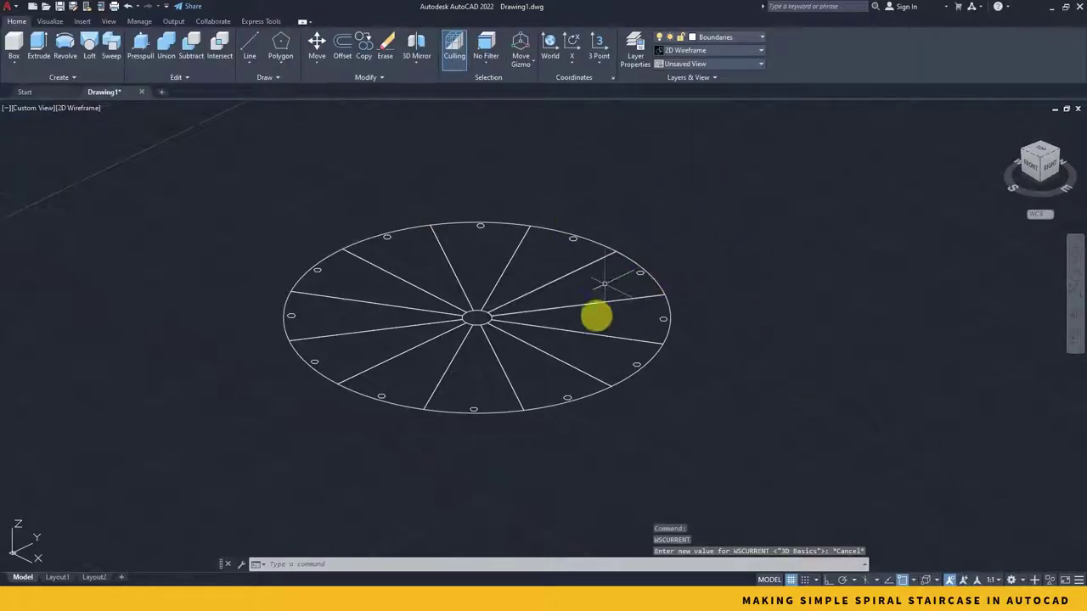
- Extrude the twelve rim circles, excluding the spokes, into 24-unit-tall posts
{"action": "mouse_move", "coordinate": [630, 371]}
{"action": "middle_mouse_down", "text": "shift"}
{"action": "mouse_move", "coordinate": [628, 383]}
{"action": "mouse_move", "coordinate": [586, 369]}
{"action": "mouse_move", "coordinate": [558, 344]}
{"action": "middle_mouse_up", "text": "shift"}
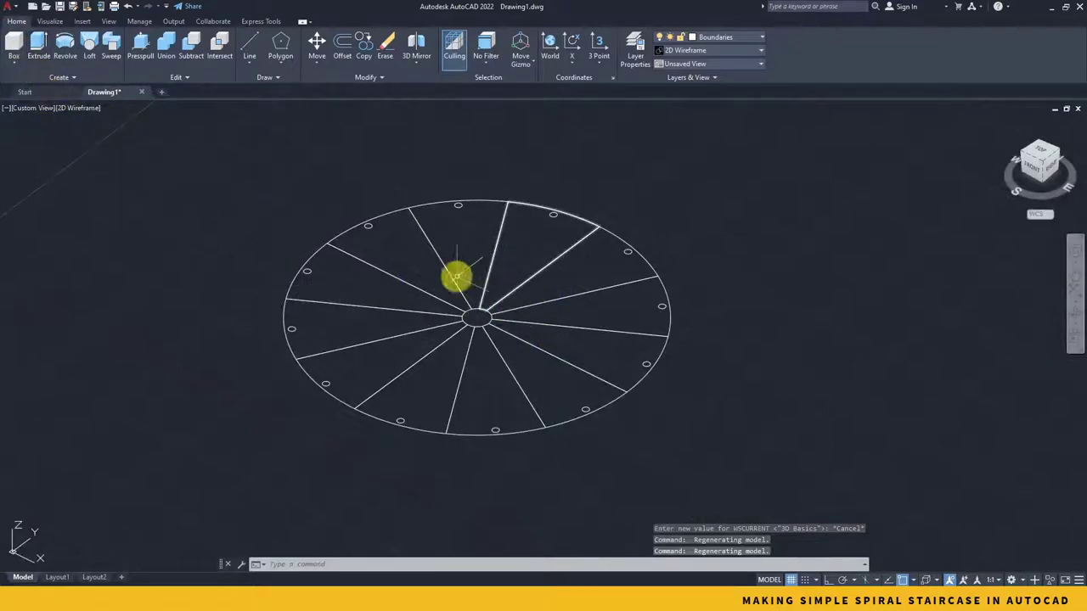
{"action": "middle_click_drag", "start_coordinate": [550, 348], "coordinate": [151, 161], "text": "shift"}
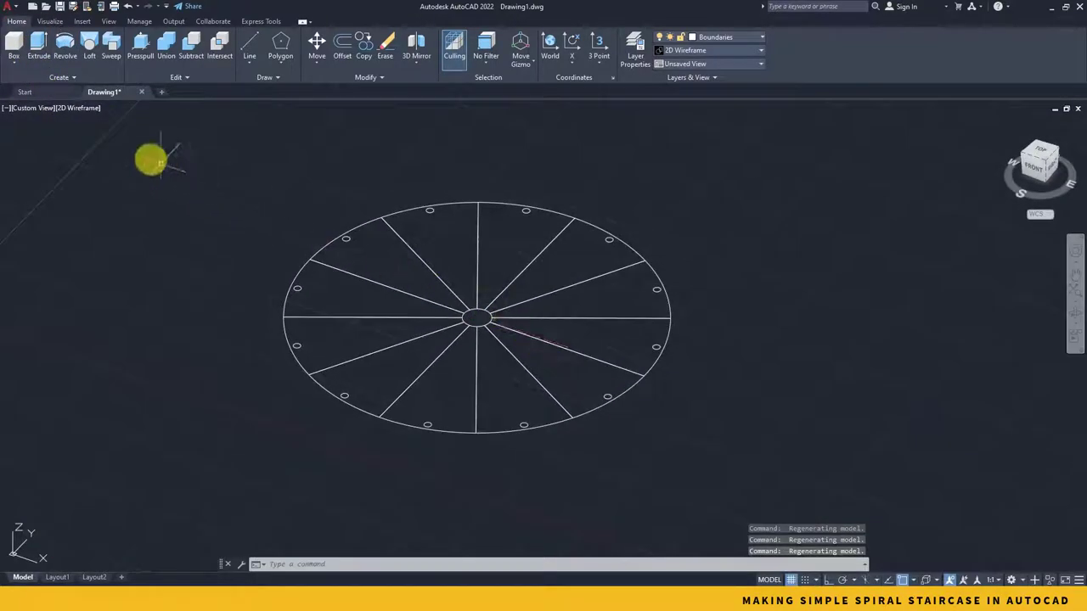
{"action": "left_click", "coordinate": [39, 44]}
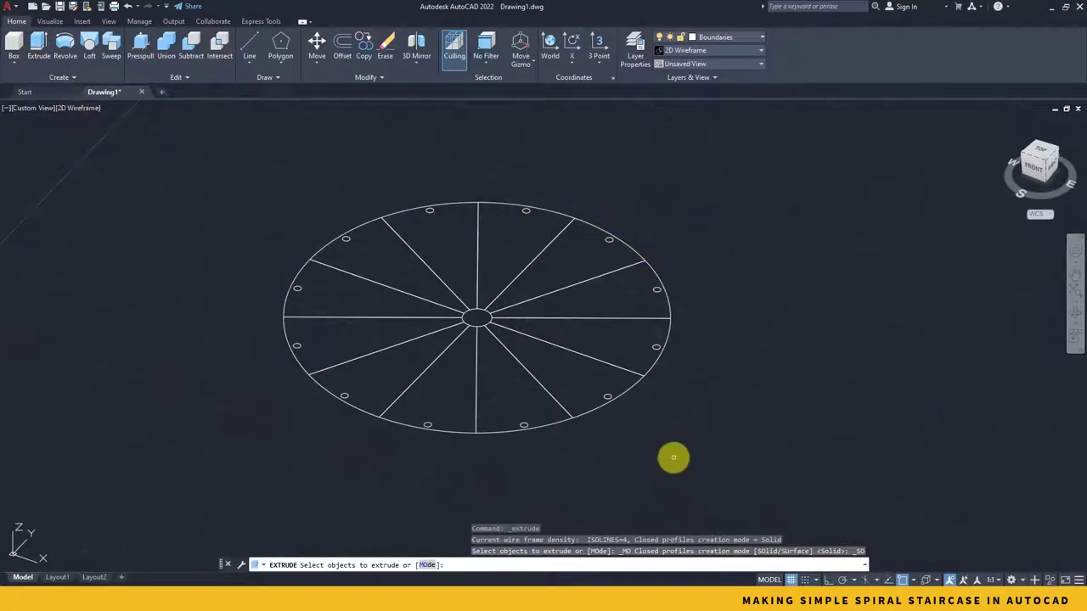
{"action": "left_click", "coordinate": [744, 166]}
{"action": "left_click", "coordinate": [229, 515]}
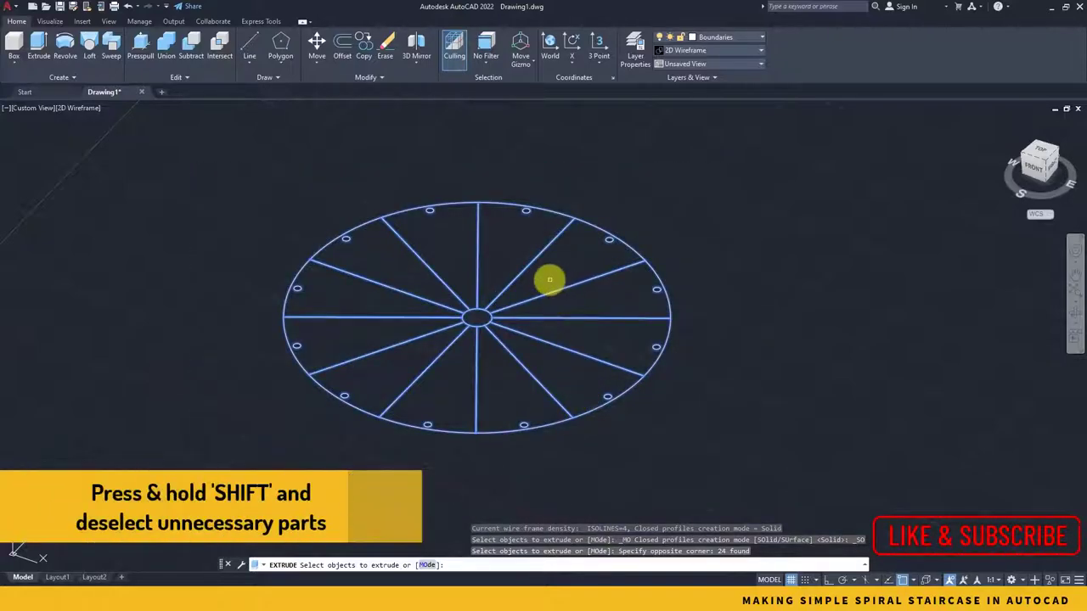
{"action": "left_click", "coordinate": [550, 280], "text": "shift"}
{"action": "left_click", "coordinate": [409, 359], "text": "shift"}
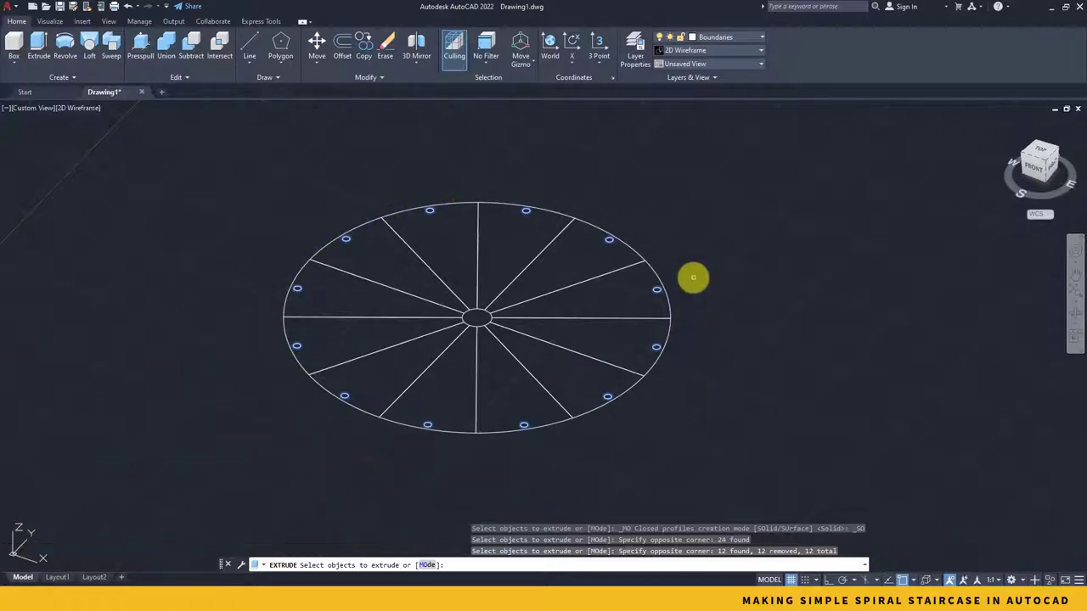
{"action": "key", "text": "Return"}
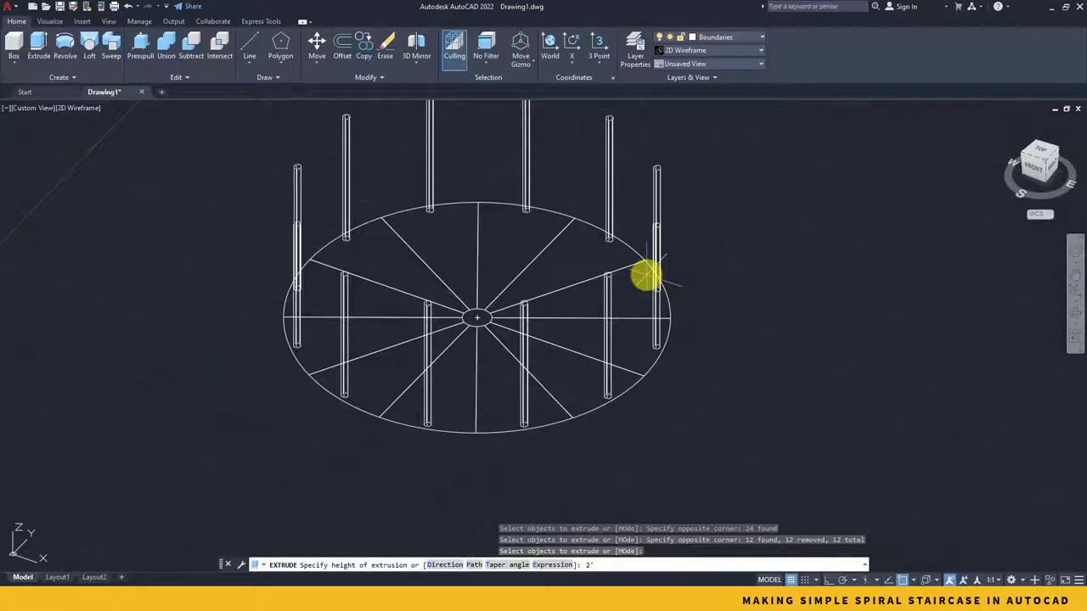
{"action": "type", "text": "2'"}
{"action": "key", "text": "Return"}
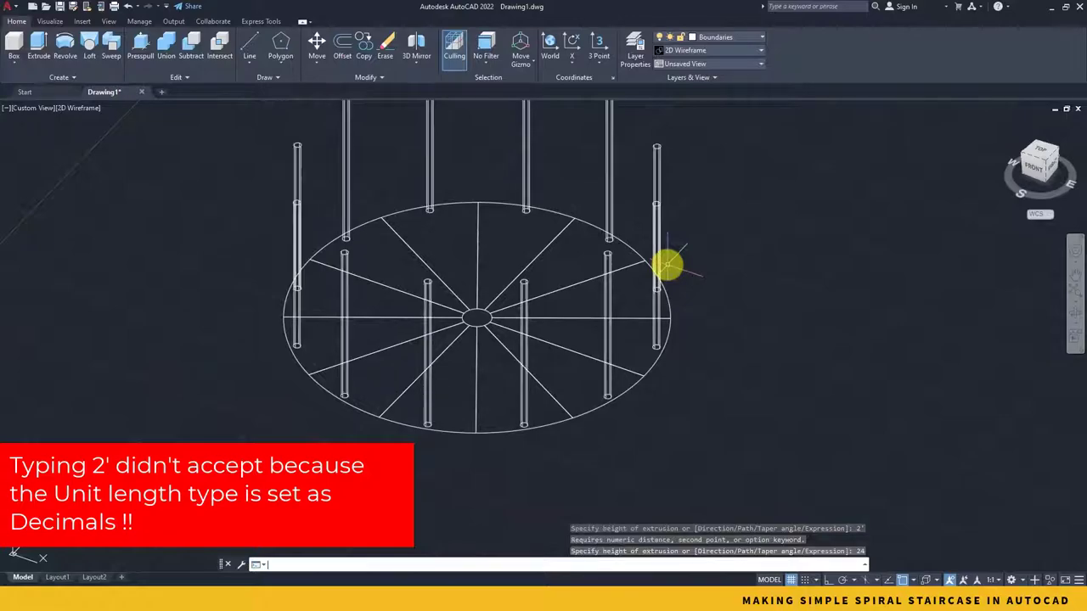
{"action": "key", "text": "Return"}
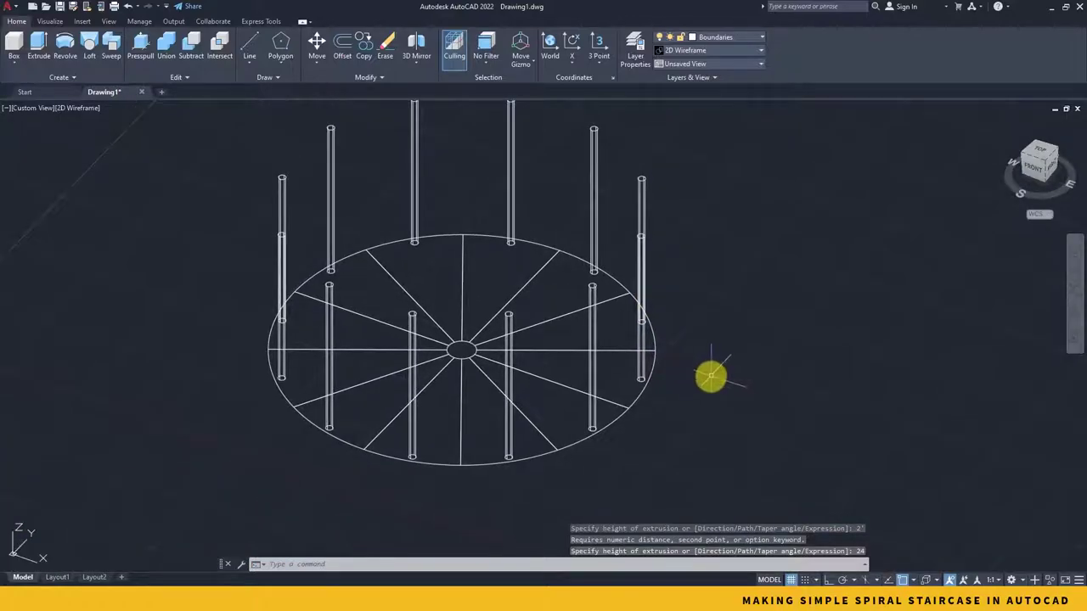
{"action": "middle_click_drag", "start_coordinate": [711, 376], "coordinate": [709, 424], "text": "shift"}
- Extrude the twelve wedge slices and the central hub 7 units into a solid disc
{"action": "left_click", "coordinate": [36, 49]}
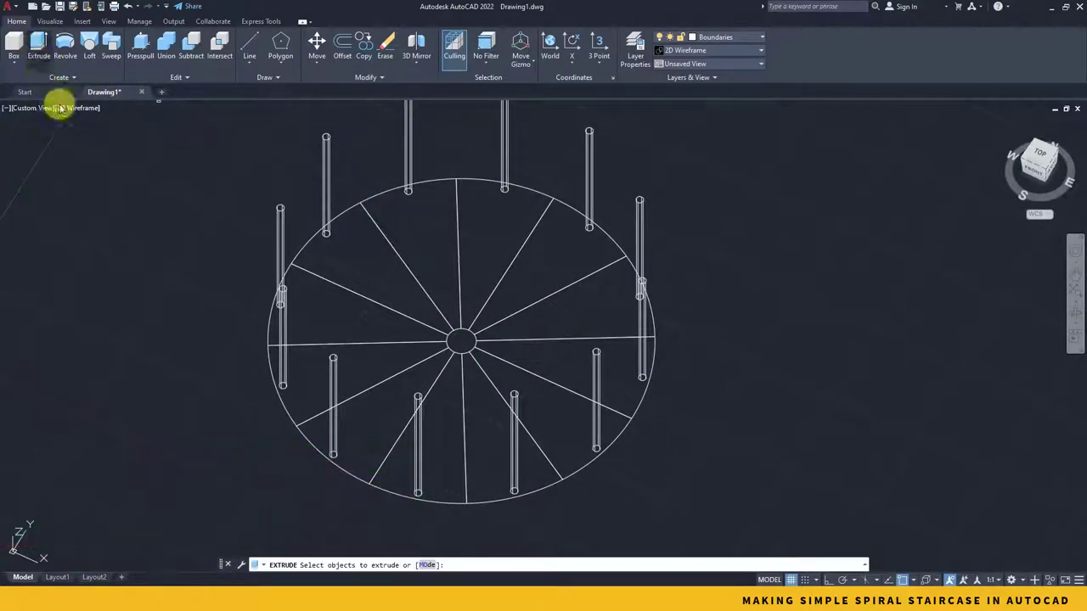
{"action": "left_click", "coordinate": [532, 279]}
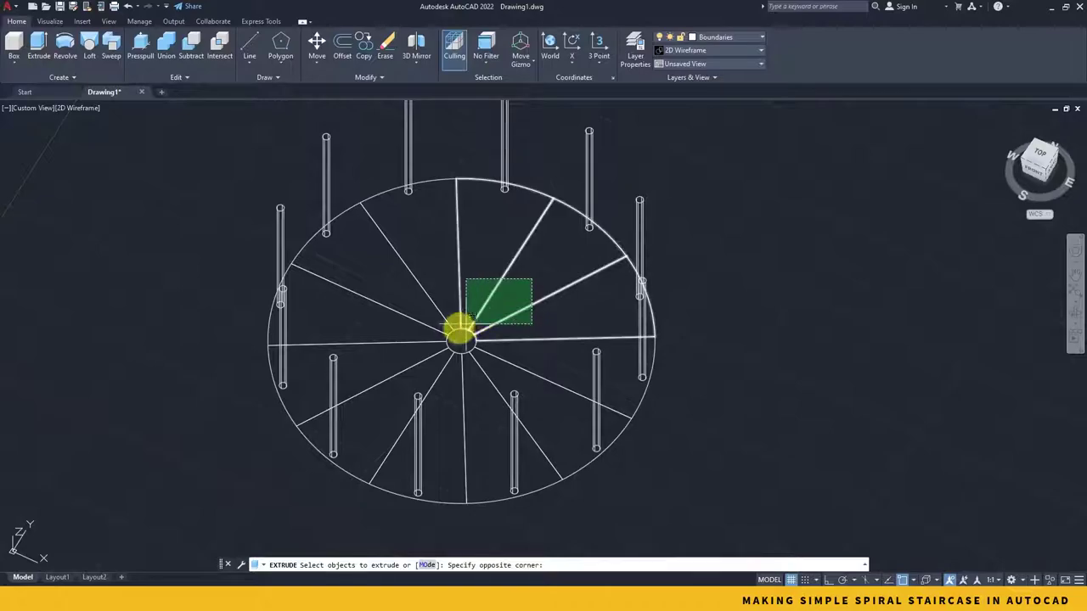
{"action": "left_click", "coordinate": [408, 360]}
{"action": "middle_click_drag", "start_coordinate": [543, 364], "coordinate": [540, 328], "text": "shift"}
{"action": "key", "text": "Return"}
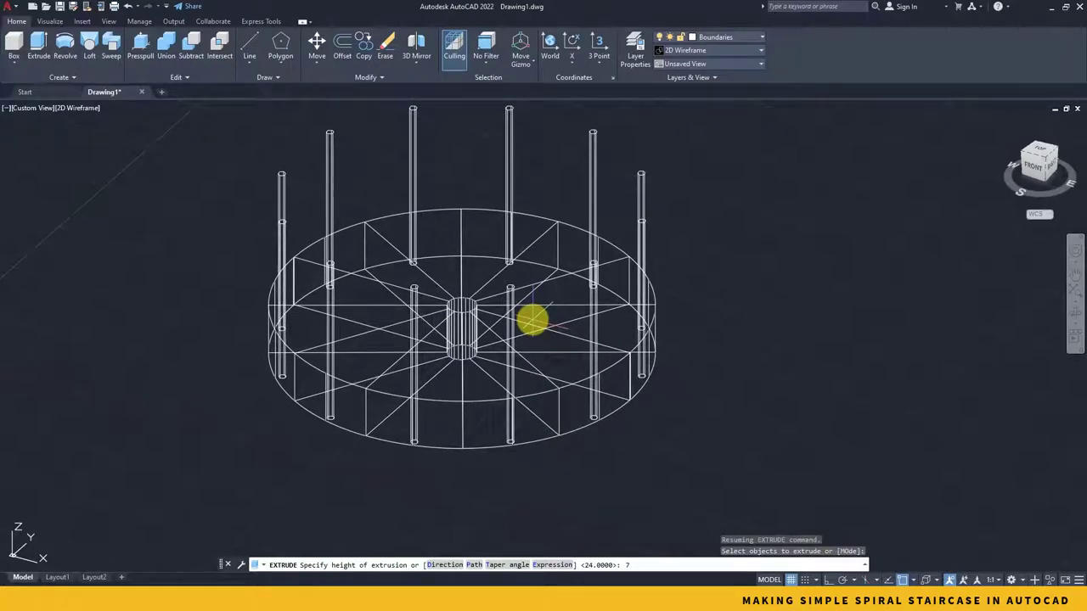
{"action": "type", "text": "7"}
{"action": "key", "text": "Return"}
{"action": "middle_click_drag", "start_coordinate": [604, 417], "coordinate": [577, 416], "text": "shift"}
{"action": "scroll", "coordinate": [614, 425], "scroll_direction": "up", "scroll_amount": 2}
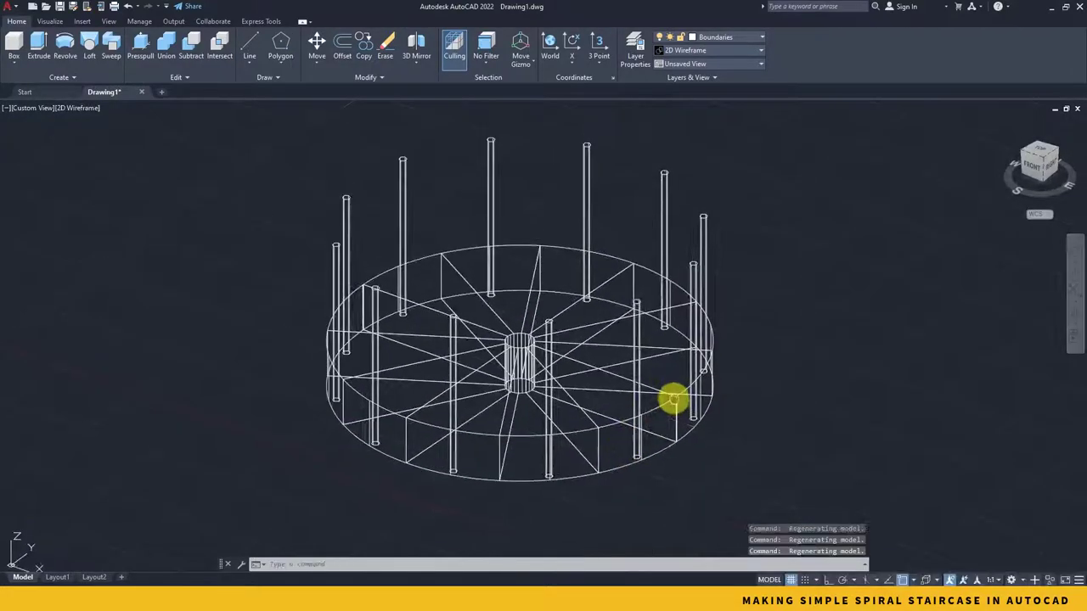
{"action": "middle_click_drag", "start_coordinate": [672, 399], "coordinate": [779, 330], "text": "shift"}
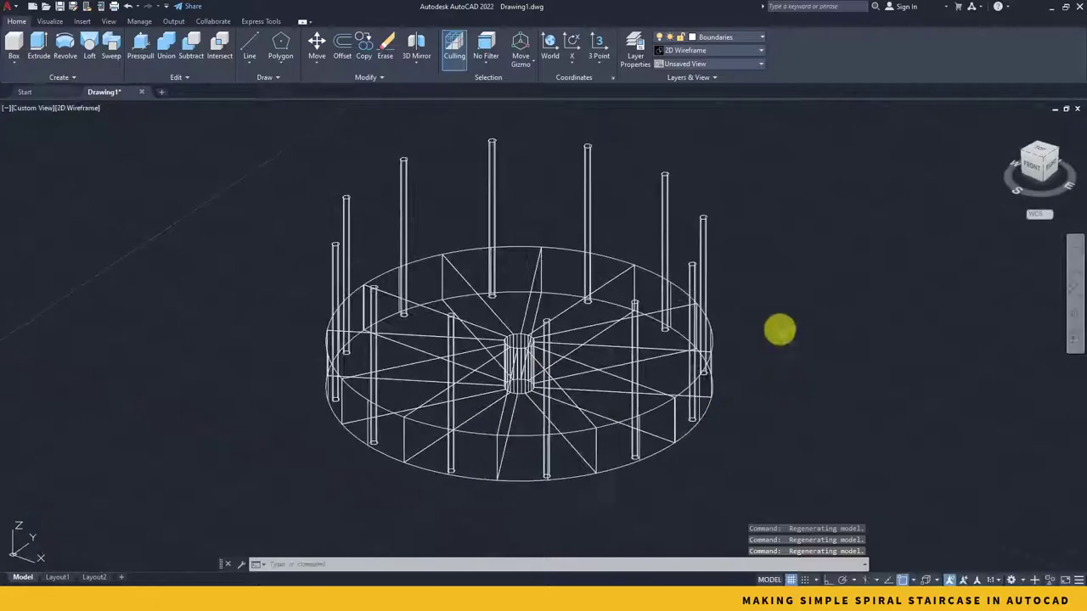
- Apply the Shades of Gray visual style and orbit to view the shaded base
{"action": "left_click", "coordinate": [739, 50]}
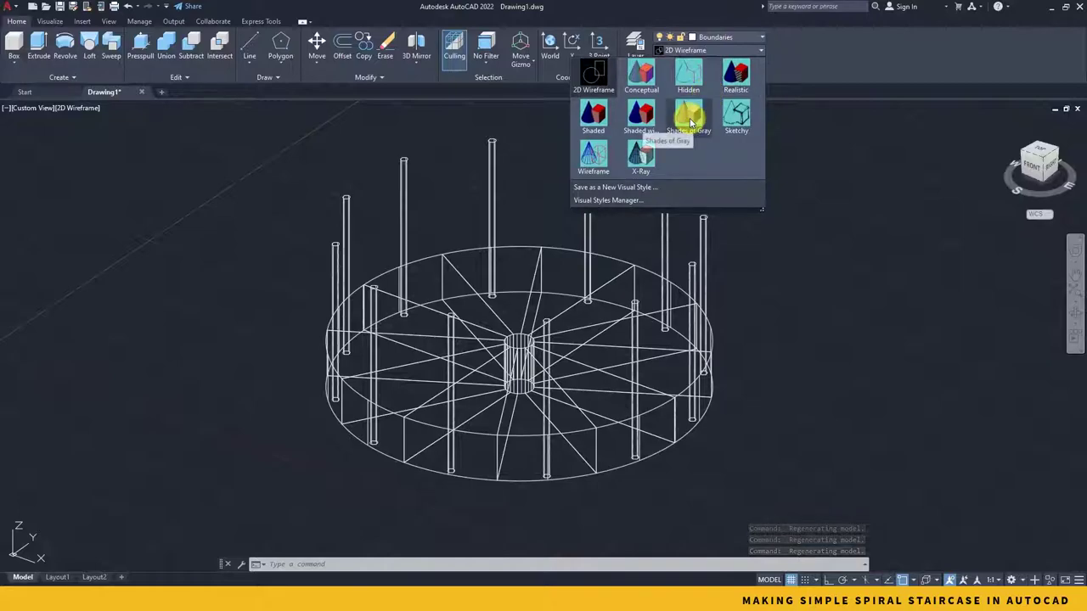
{"action": "left_click", "coordinate": [689, 121]}
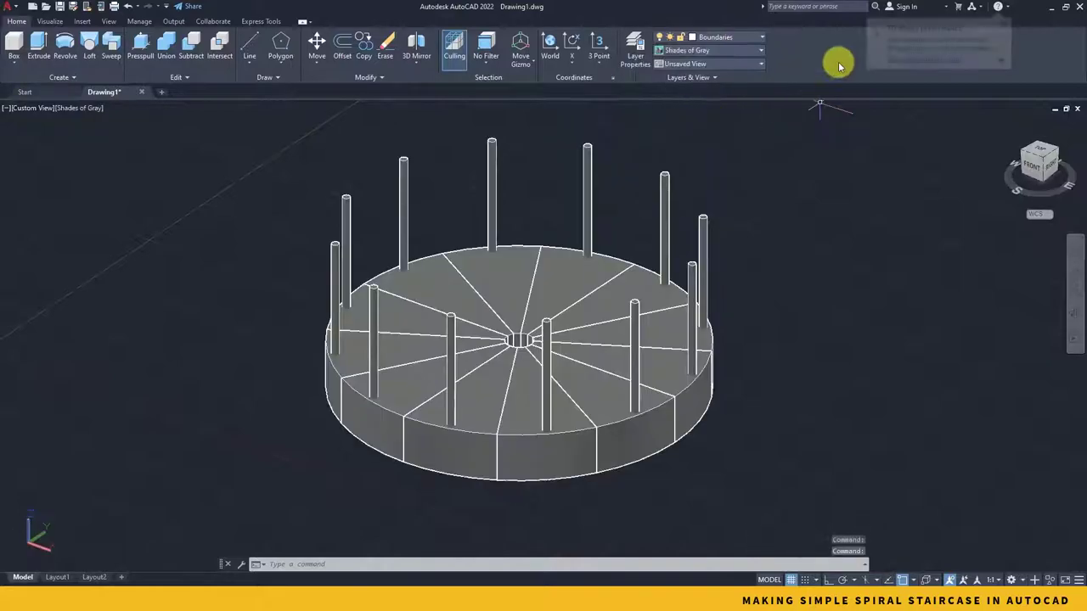
{"action": "mouse_move", "coordinate": [745, 408]}
{"action": "middle_mouse_down", "text": "shift"}
{"action": "mouse_move", "coordinate": [800, 400]}
{"action": "mouse_move", "coordinate": [771, 403]}
{"action": "mouse_move", "coordinate": [779, 348]}
{"action": "middle_mouse_up", "text": "shift"}
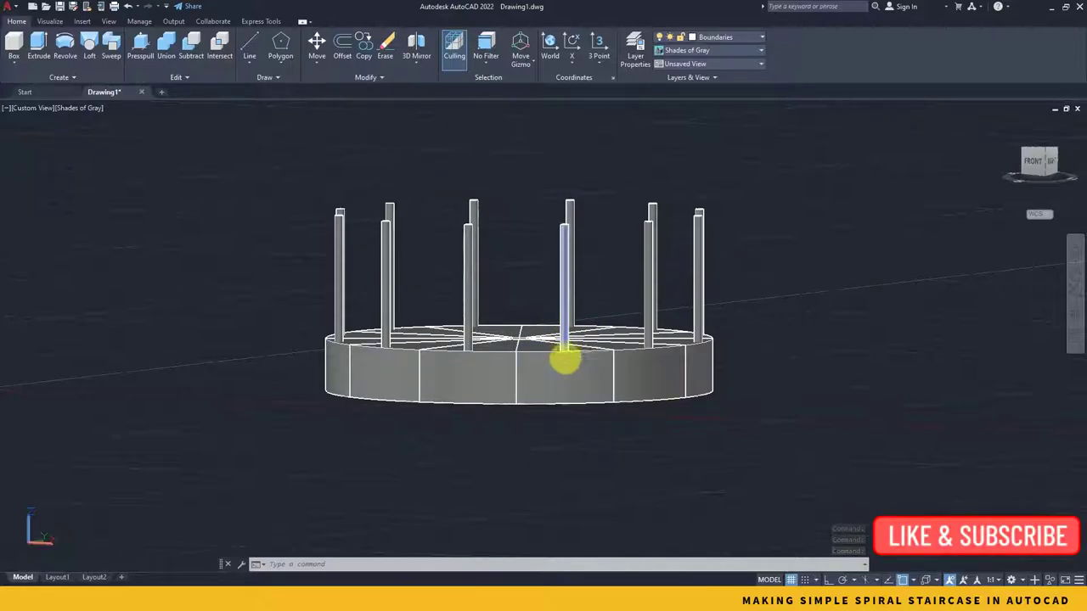
{"action": "middle_click_drag", "start_coordinate": [565, 393], "coordinate": [615, 421], "text": "shift"}
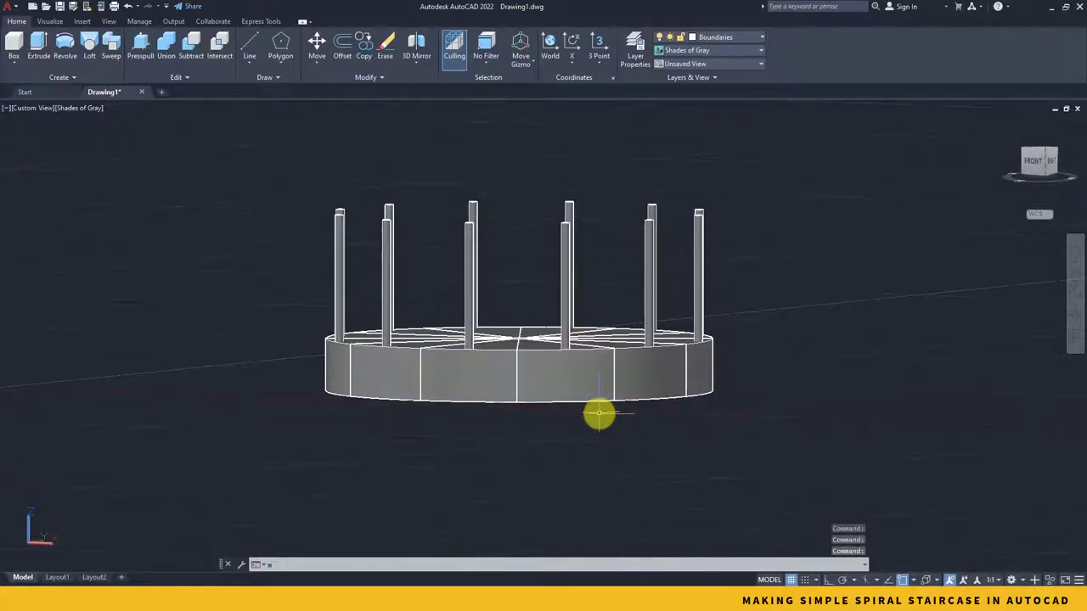
- Move all twelve posts up 7 units with MOVE so they sit on the disc
{"action": "left_click", "coordinate": [272, 566]}
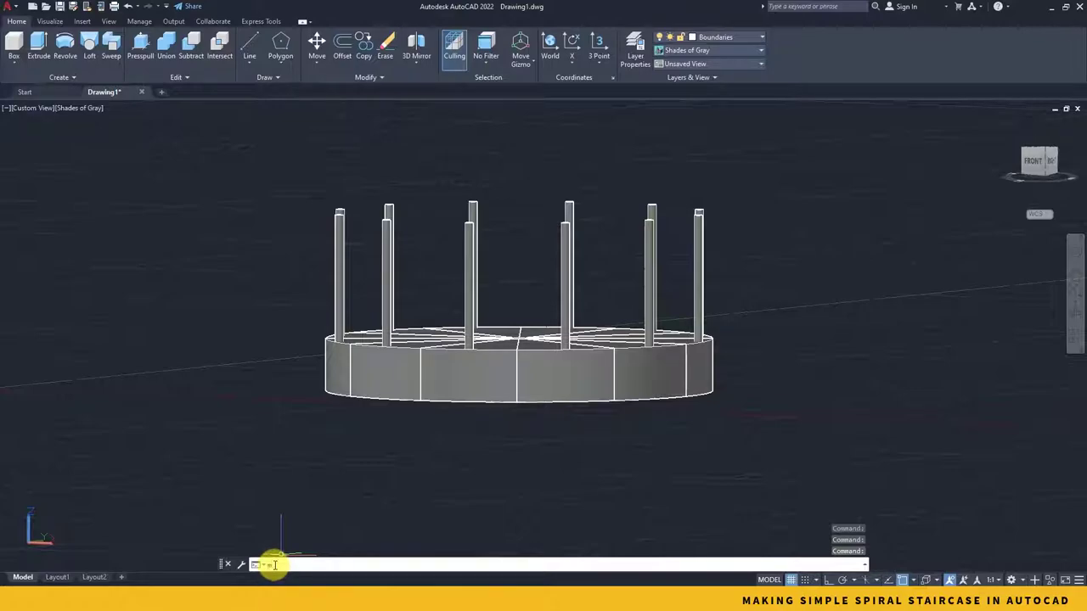
{"action": "key", "text": "Escape"}
{"action": "key", "text": "Escape"}
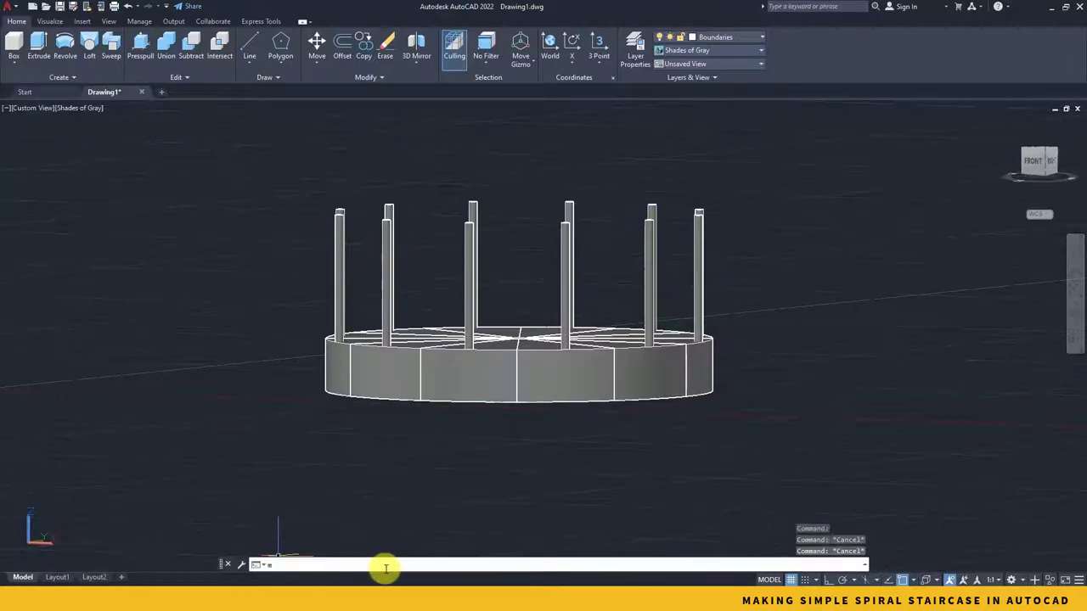
{"action": "type", "text": "m"}
{"action": "key", "text": "Return"}
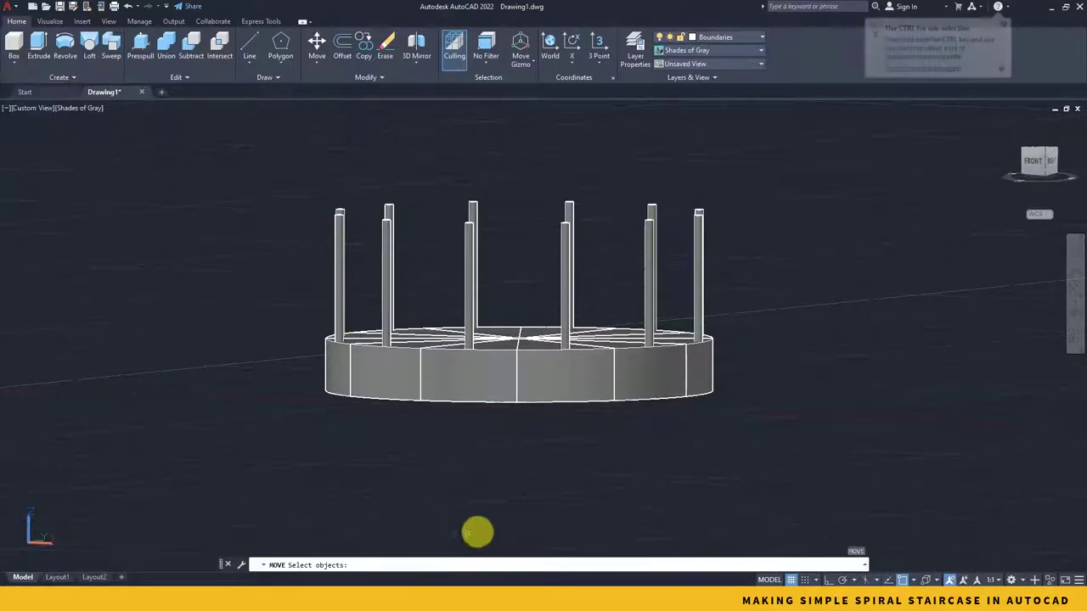
{"action": "left_click", "coordinate": [789, 158]}
{"action": "left_click", "coordinate": [289, 264]}
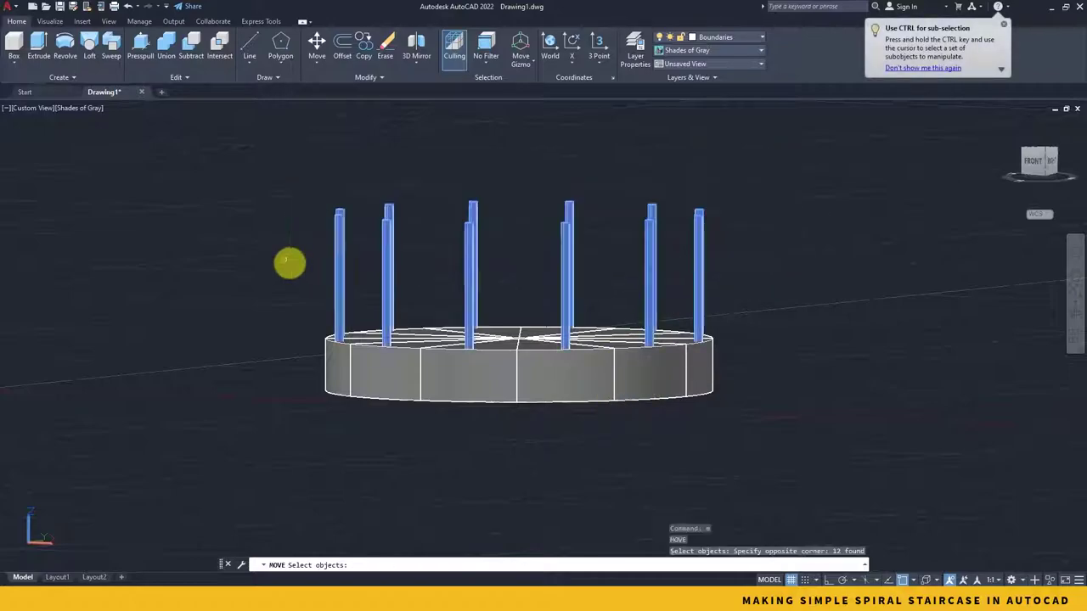
{"action": "middle_click_drag", "start_coordinate": [588, 336], "coordinate": [586, 376], "text": "shift"}
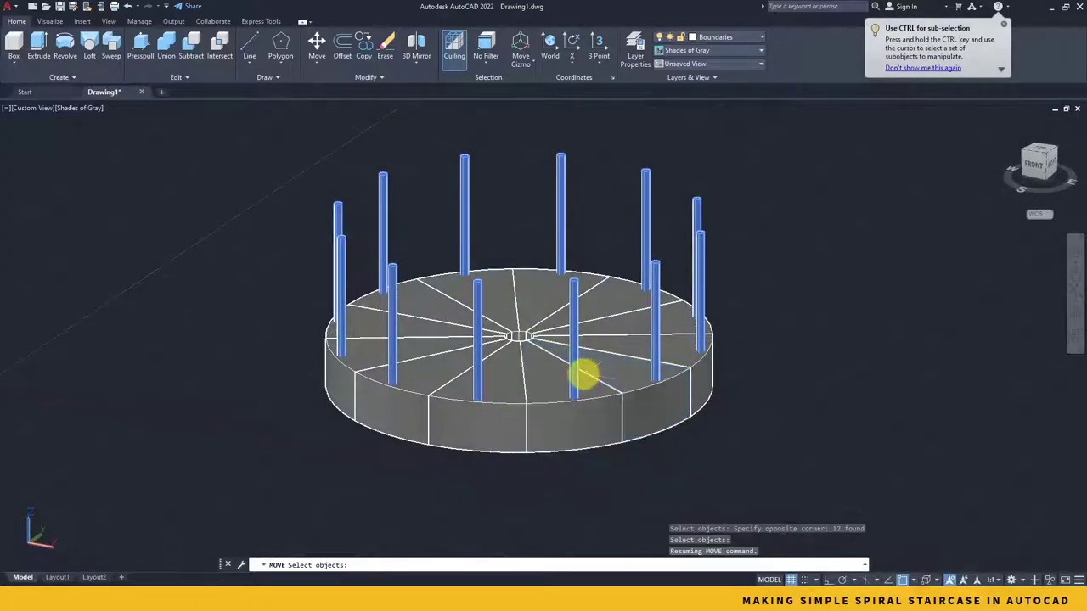
{"action": "key", "text": "Return"}
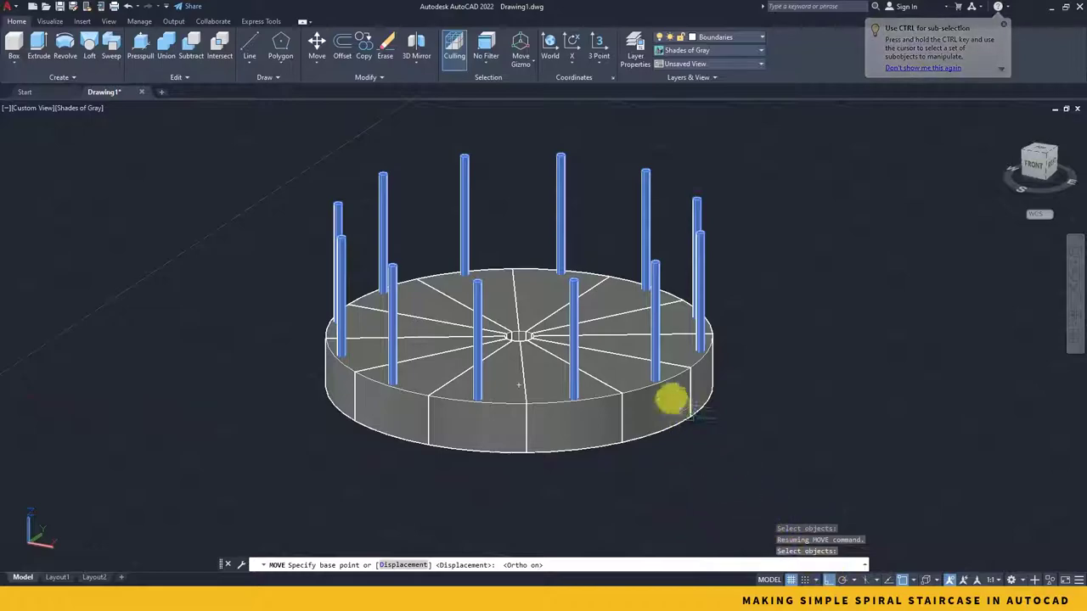
{"action": "left_click", "coordinate": [574, 280]}
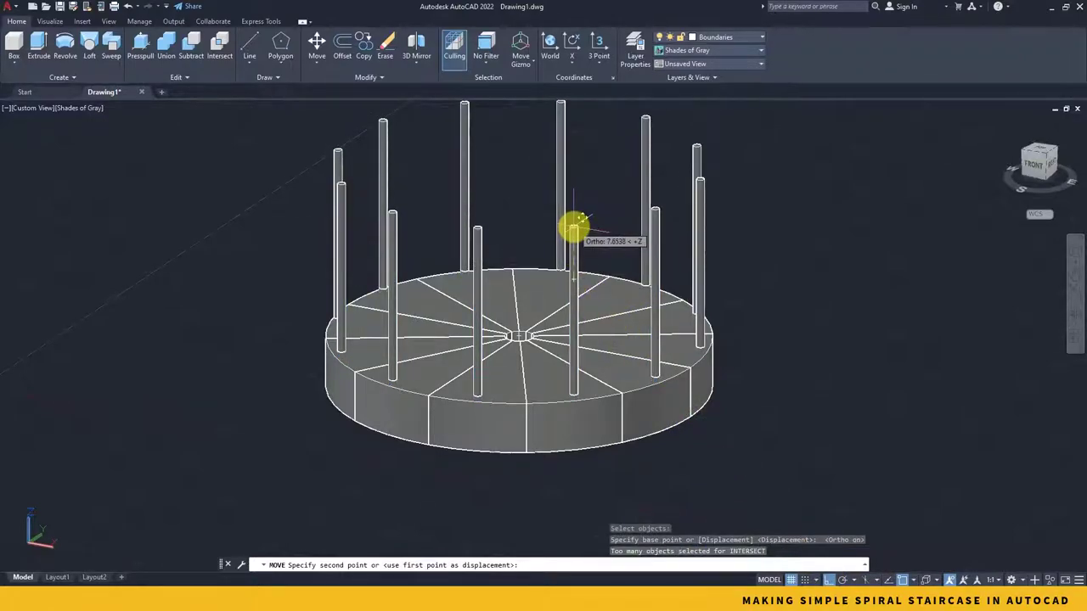
{"action": "type", "text": "7"}
{"action": "key", "text": "Return"}
{"action": "middle_click_drag", "start_coordinate": [734, 413], "coordinate": [577, 450], "text": "shift"}
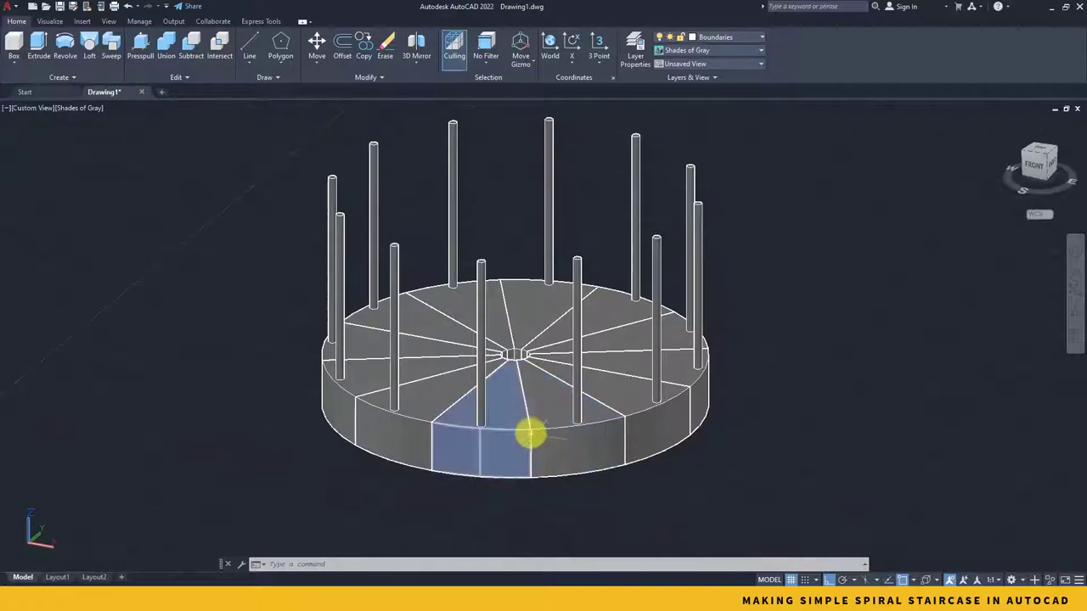
- Raise the front wedge step and its post to a higher level
{"action": "middle_click_drag", "start_coordinate": [594, 485], "coordinate": [601, 502], "text": "shift"}
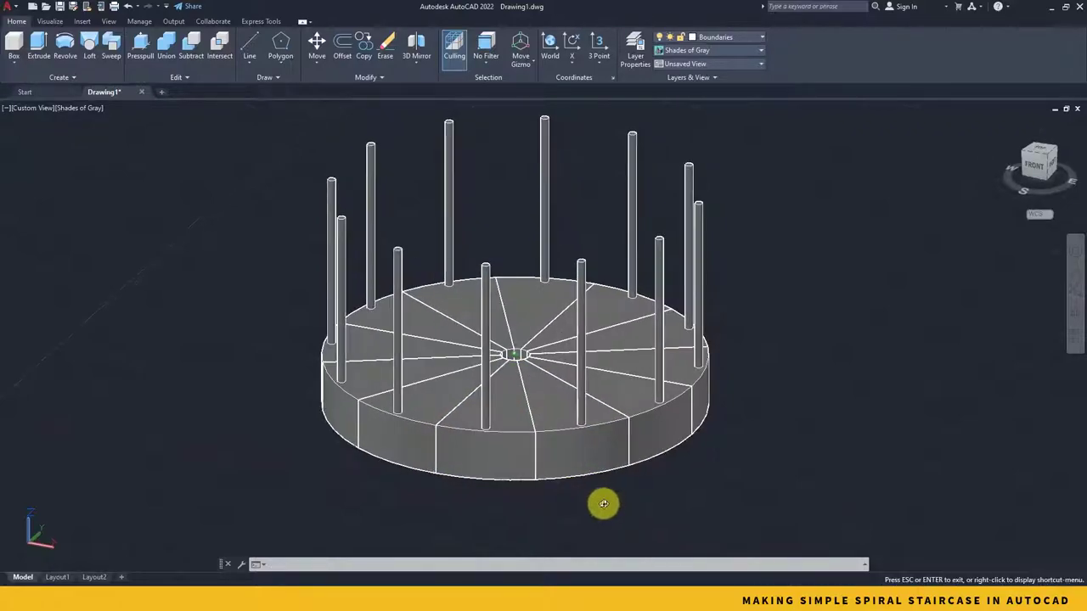
{"action": "middle_click_drag", "start_coordinate": [591, 464], "coordinate": [635, 498], "text": "shift"}
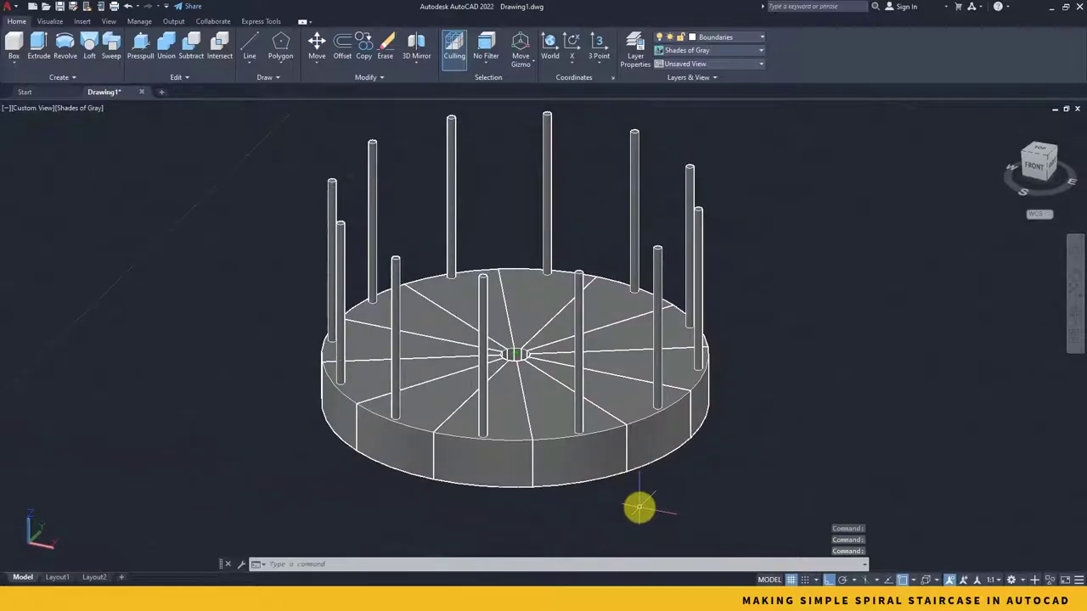
{"action": "type", "text": "m"}
{"action": "key", "text": "Return"}
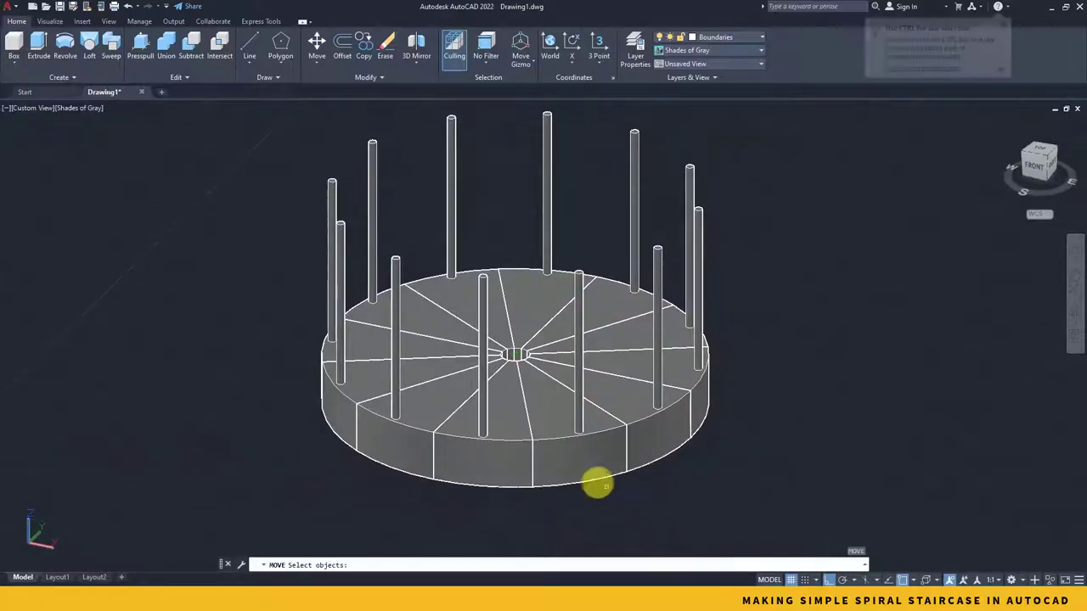
{"action": "left_click", "coordinate": [571, 474]}
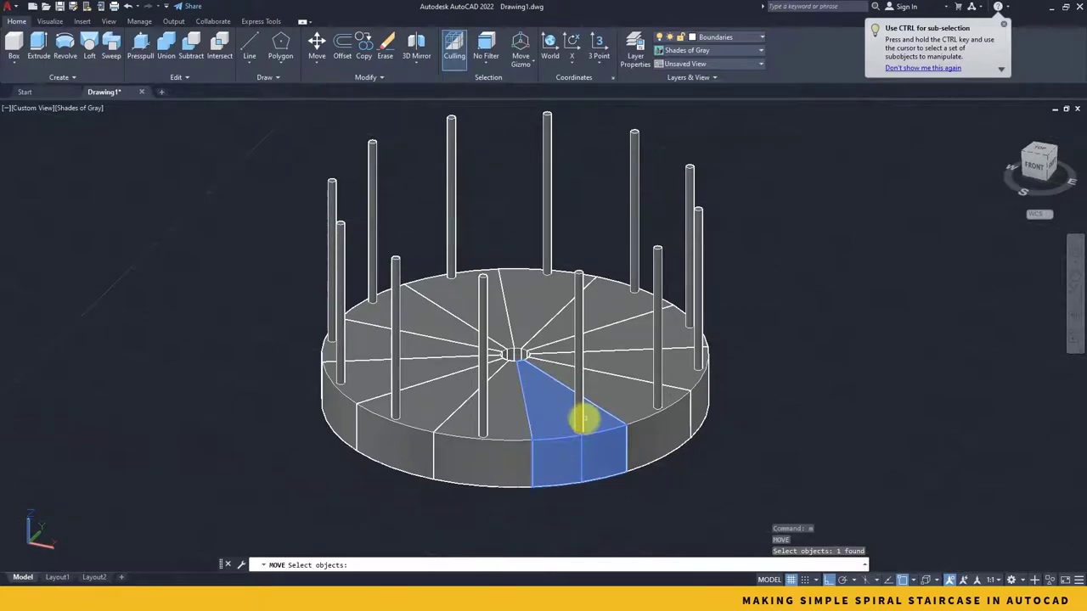
{"action": "left_click", "coordinate": [581, 416]}
{"action": "key", "text": "Return"}
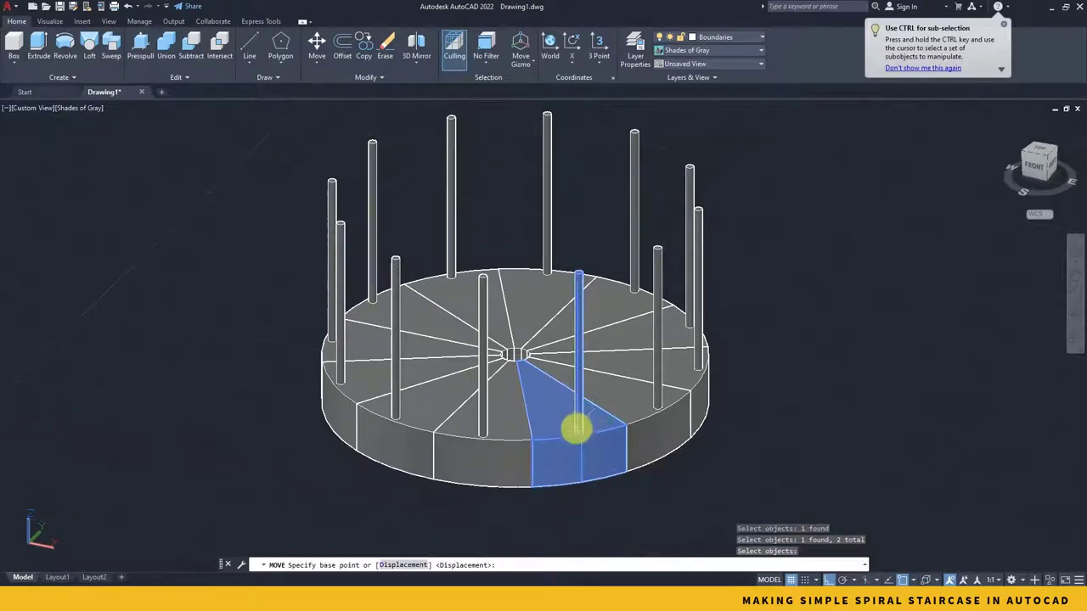
{"action": "left_click", "coordinate": [530, 491]}
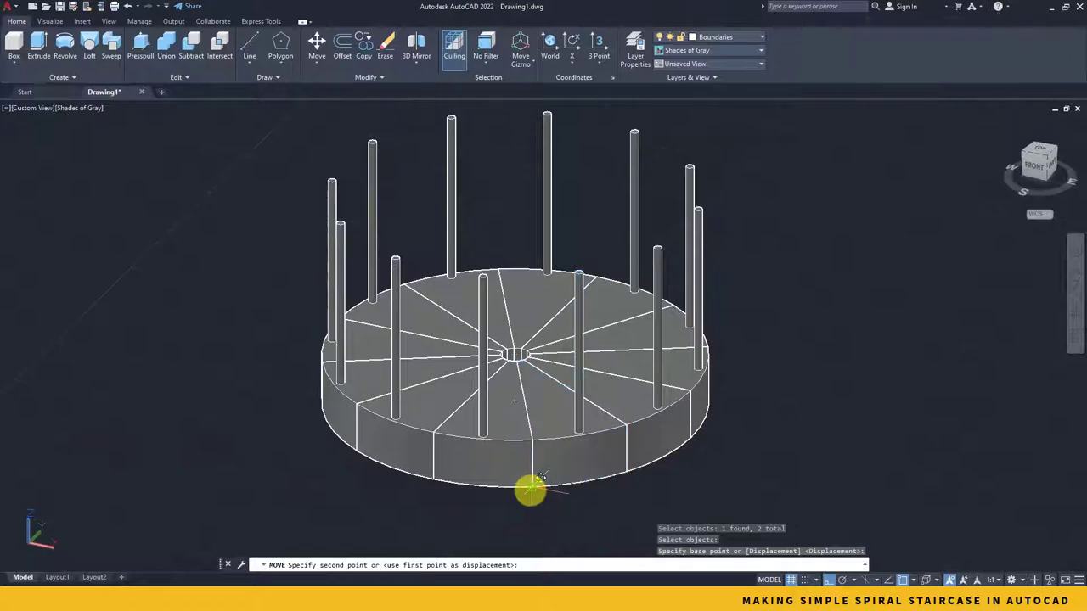
{"action": "left_click", "coordinate": [528, 442]}
{"action": "middle_click_drag", "start_coordinate": [660, 478], "coordinate": [603, 471], "text": "shift"}
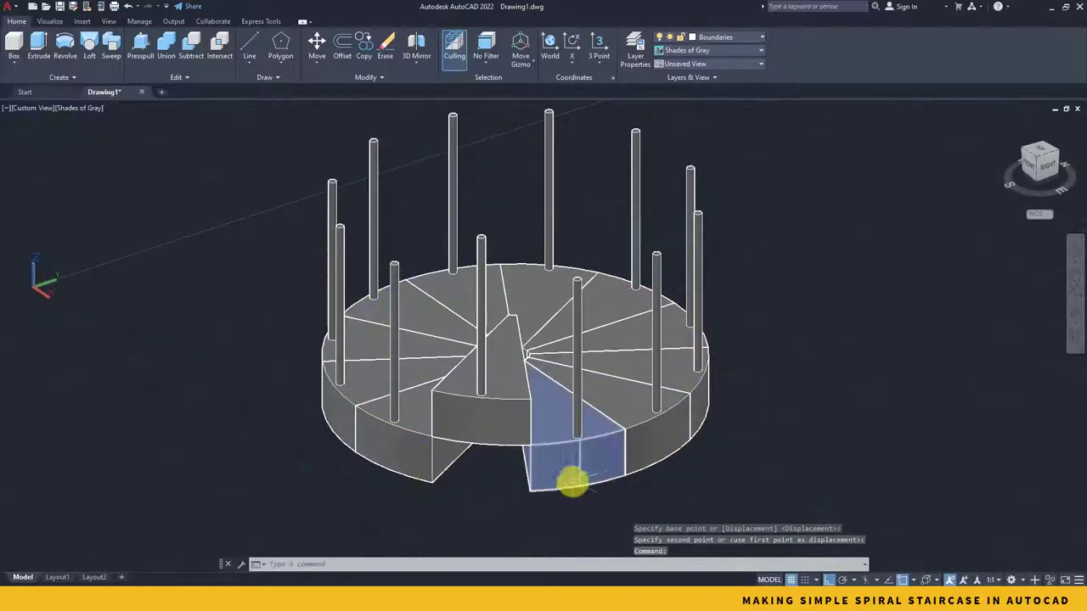
- Move the next step and its post, then undo the misplaced result
{"action": "key", "text": "space"}
{"action": "left_click", "coordinate": [566, 456]}
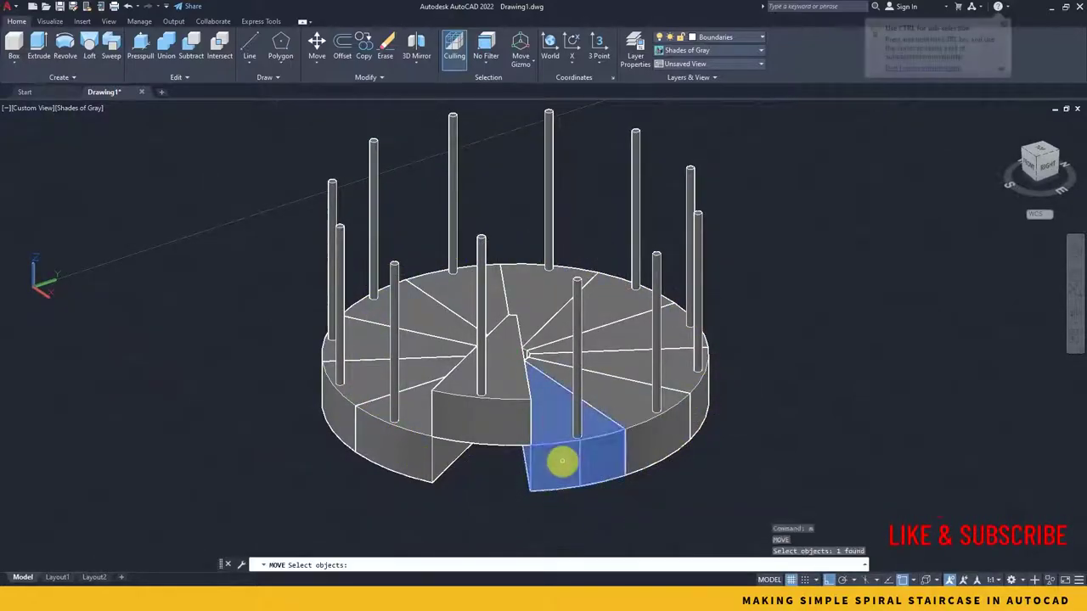
{"action": "left_click", "coordinate": [576, 430]}
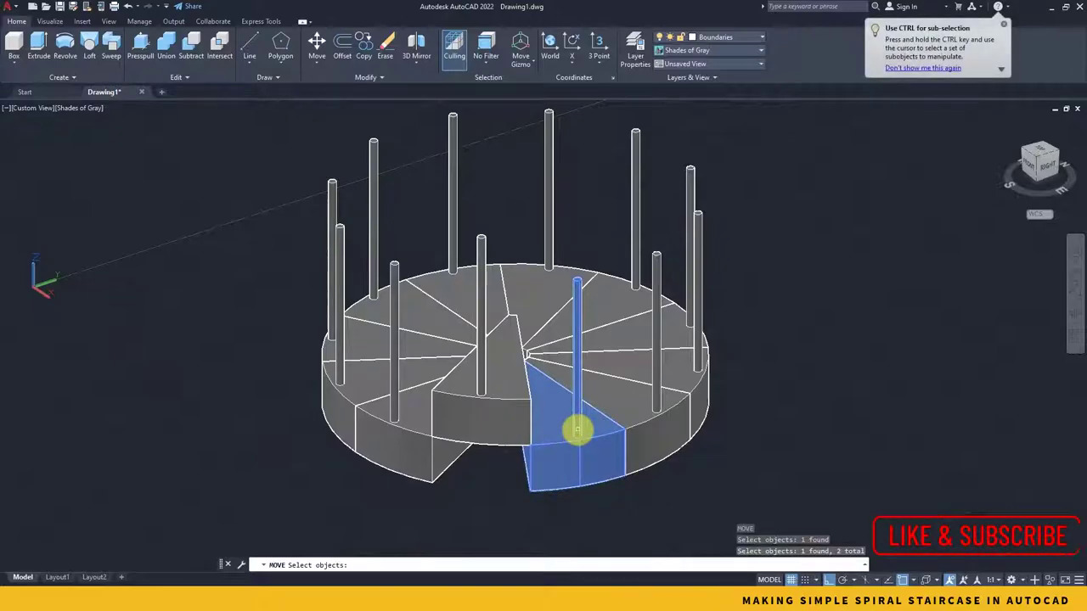
{"action": "left_click", "coordinate": [529, 491]}
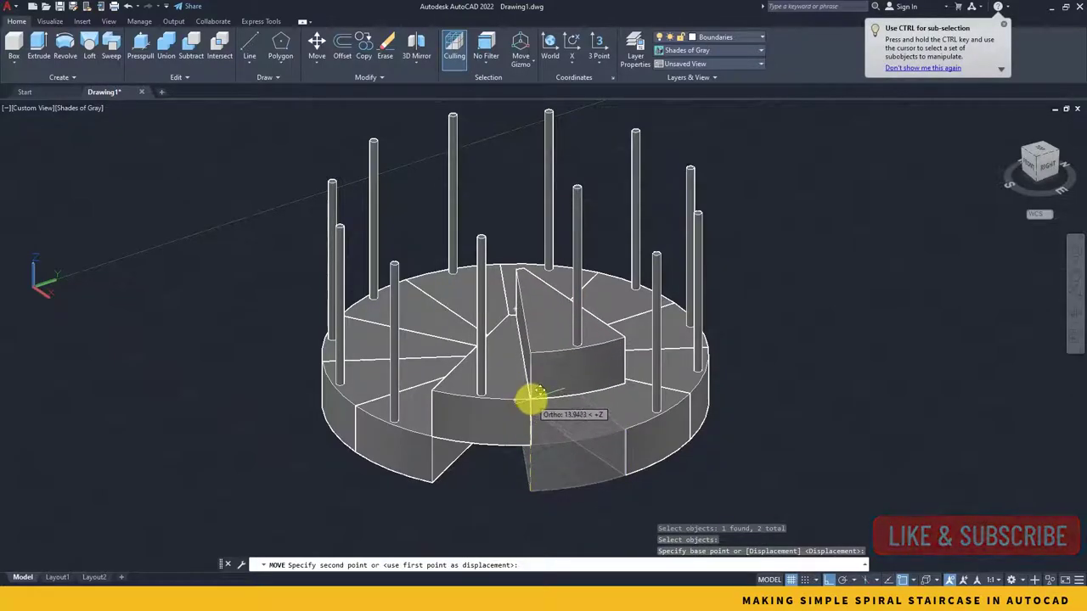
{"action": "scroll", "coordinate": [528, 397], "scroll_direction": "up", "scroll_amount": 3}
{"action": "scroll", "coordinate": [580, 443], "scroll_direction": "down", "scroll_amount": 2}
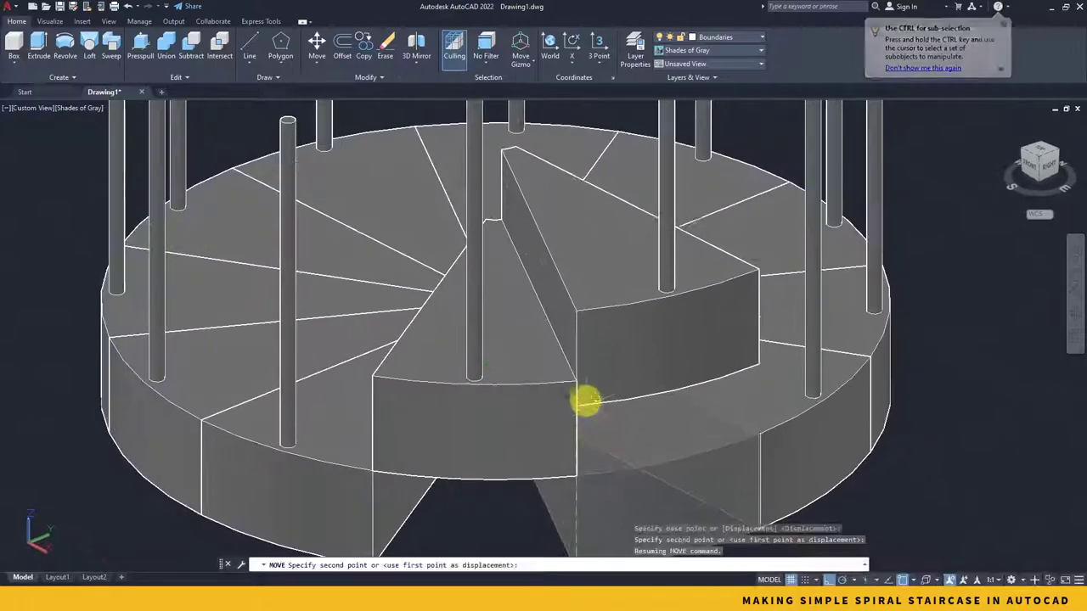
{"action": "scroll", "coordinate": [626, 439], "scroll_direction": "down", "scroll_amount": 4}
{"action": "left_click", "coordinate": [620, 459]}
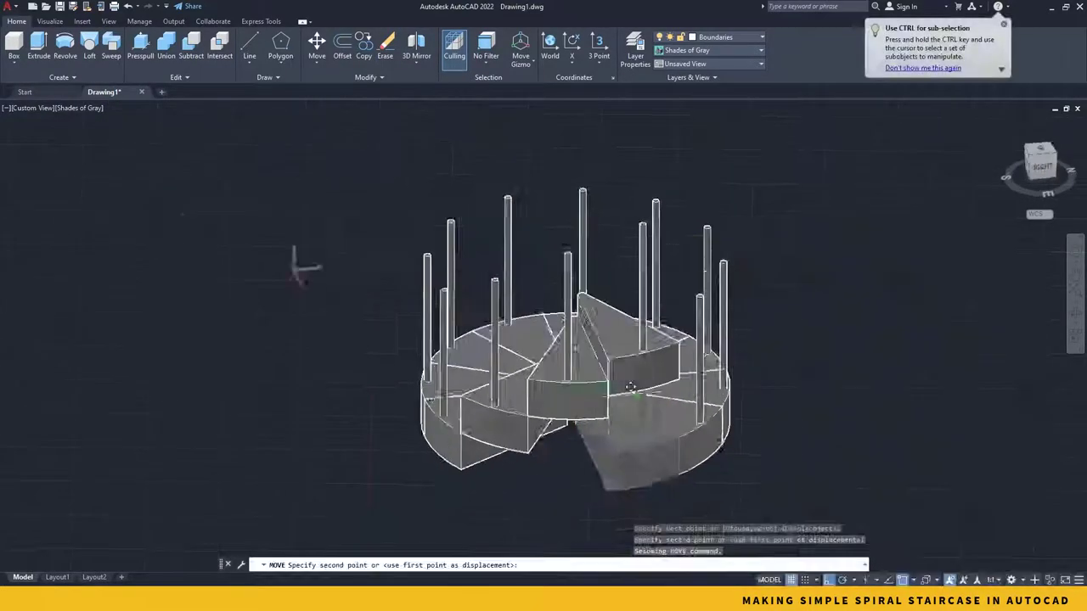
{"action": "key", "text": "ctrl+z"}
{"action": "key", "text": "ctrl+z"}
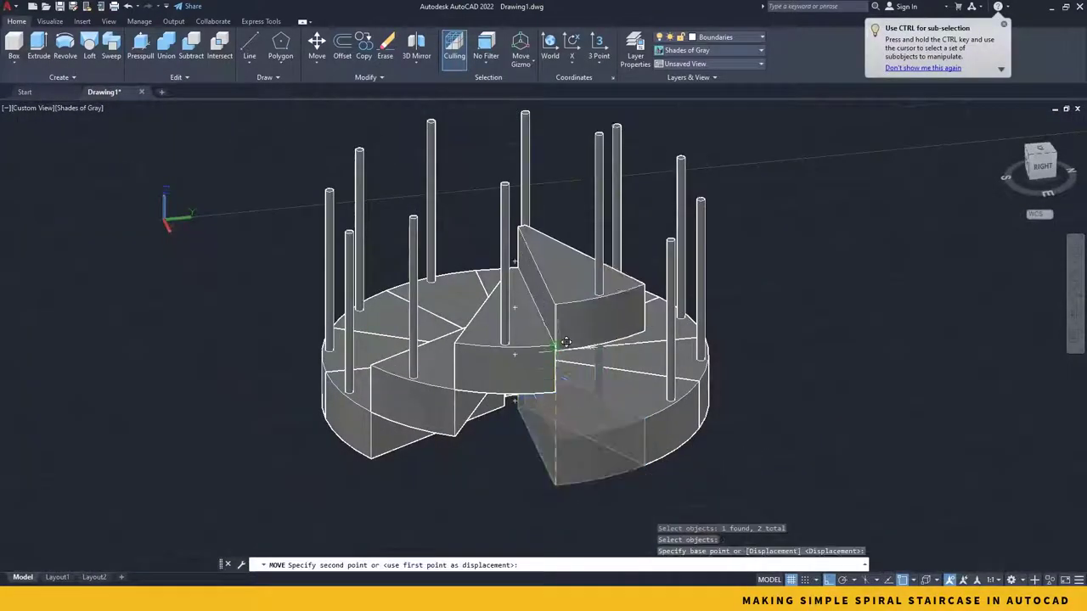
- Move that step and post again so they sit on top of the previous step
{"action": "scroll", "coordinate": [647, 367], "scroll_direction": "up", "scroll_amount": 6}
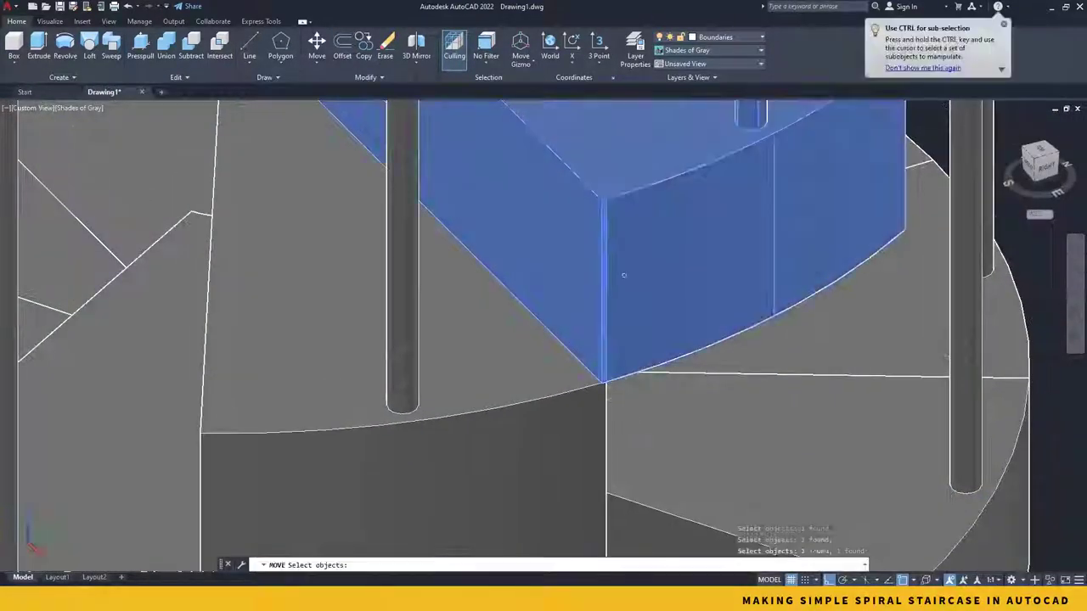
{"action": "scroll", "coordinate": [670, 436], "scroll_direction": "down", "scroll_amount": 5}
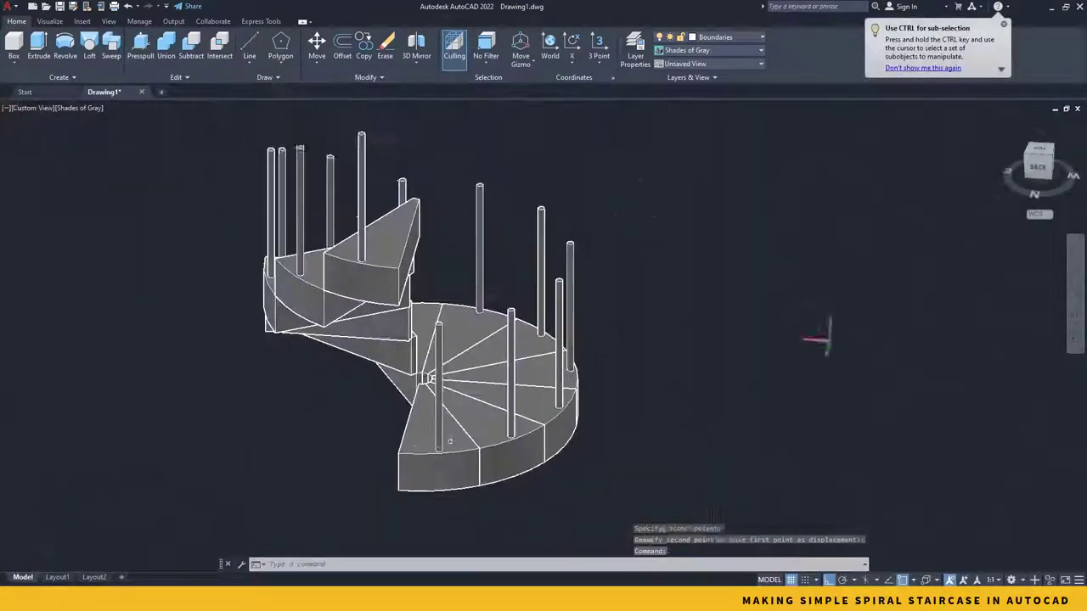
{"action": "left_click", "coordinate": [407, 380]}
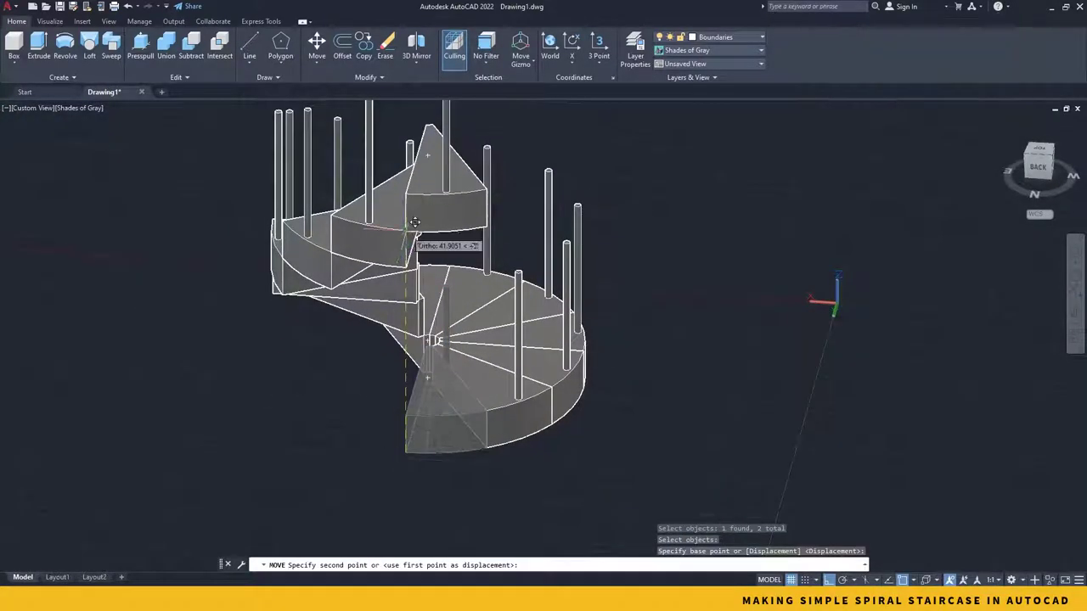
{"action": "scroll", "coordinate": [424, 297], "scroll_direction": "up", "scroll_amount": 4}
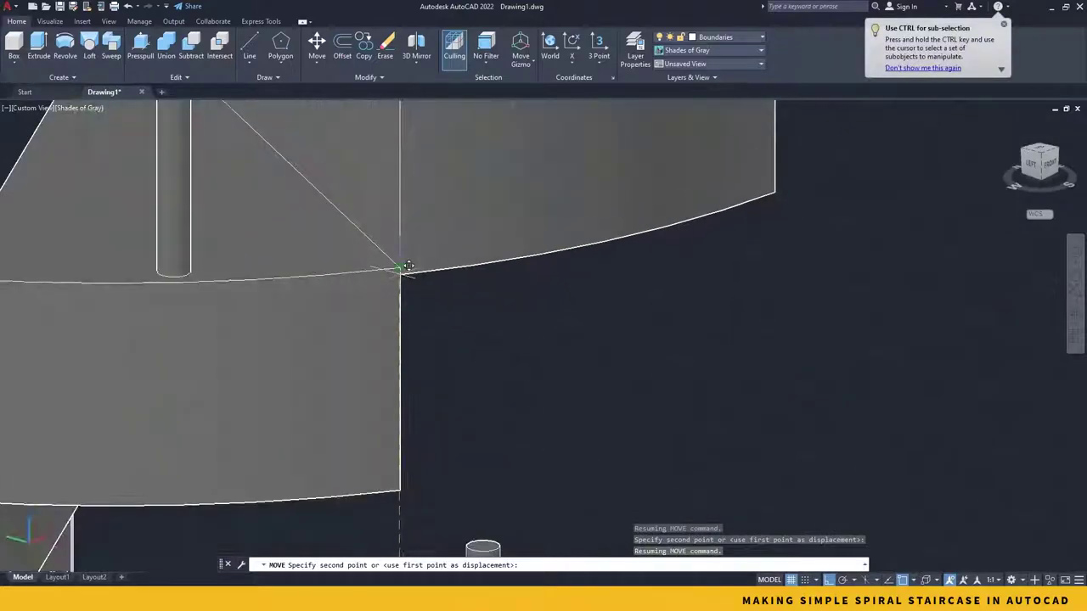
{"action": "left_click", "coordinate": [400, 268]}
{"action": "scroll", "coordinate": [475, 322], "scroll_direction": "down", "scroll_amount": 10}
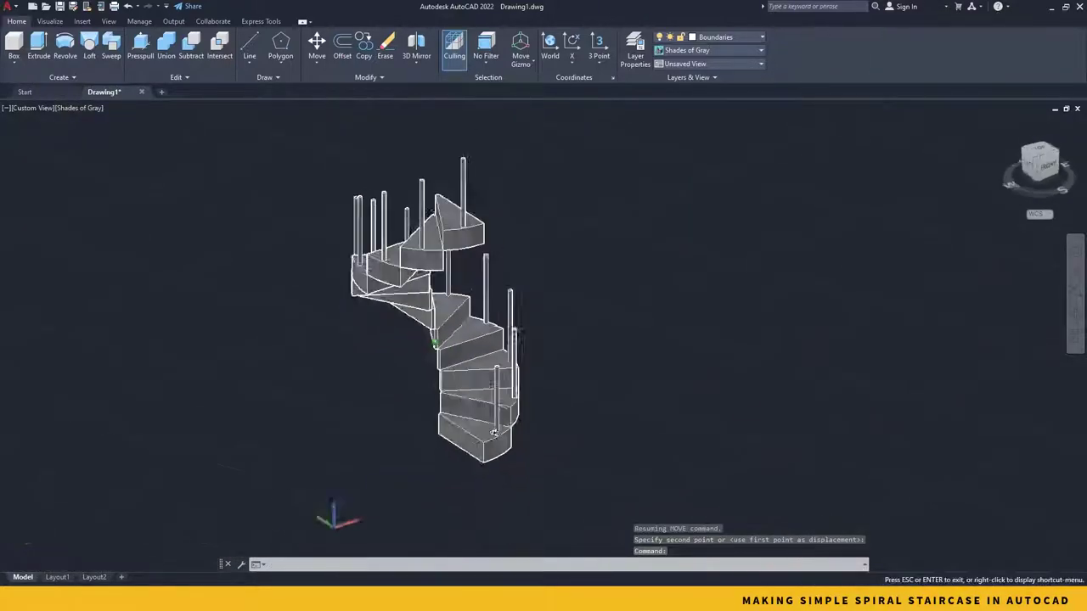
{"action": "middle_click_drag", "start_coordinate": [490, 434], "coordinate": [355, 372], "text": "shift"}
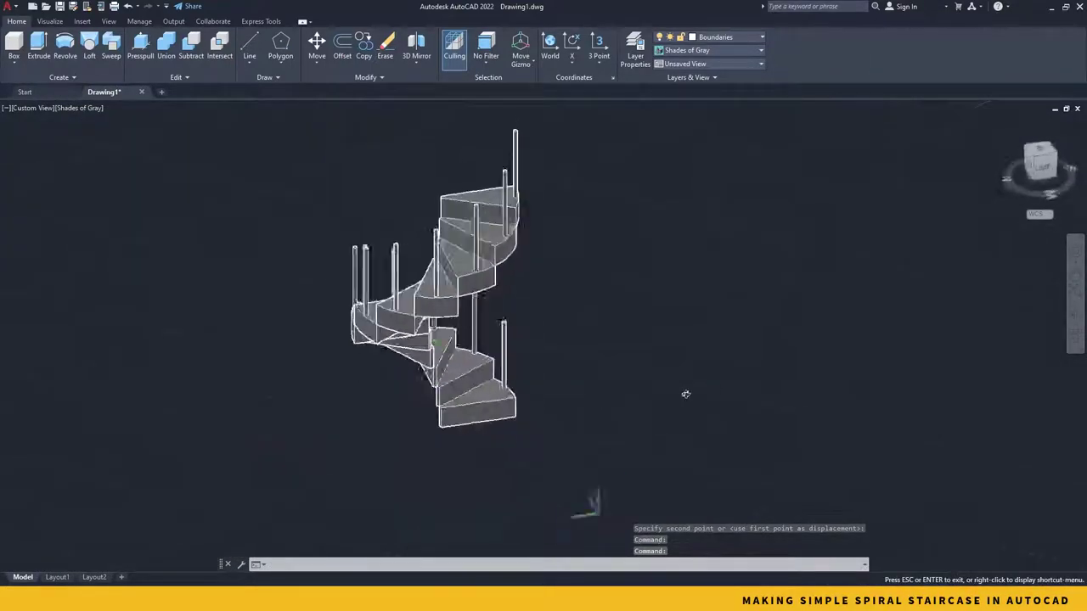
- Bring the staircase to a front view, switch to Drafting & Annotation, and expand the Draw panel
{"action": "middle_click_drag", "start_coordinate": [702, 391], "coordinate": [501, 493], "text": "shift"}
{"action": "scroll", "coordinate": [492, 478], "scroll_direction": "down", "scroll_amount": 3}
{"action": "scroll", "coordinate": [497, 485], "scroll_direction": "up", "scroll_amount": 3}
{"action": "middle_click_drag", "start_coordinate": [528, 437], "coordinate": [524, 397]}
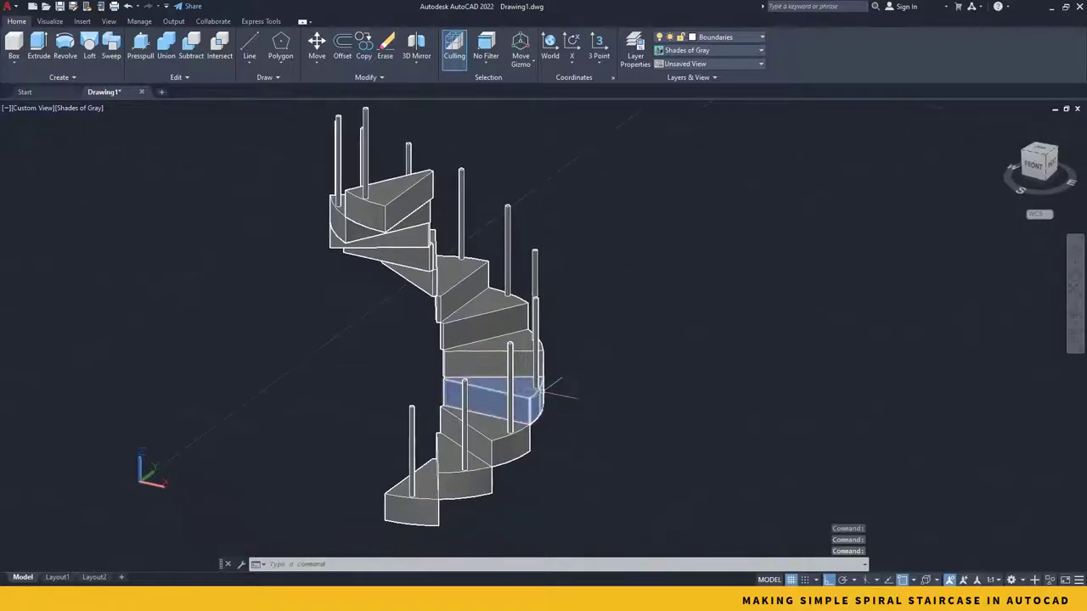
{"action": "left_click", "coordinate": [1011, 579]}
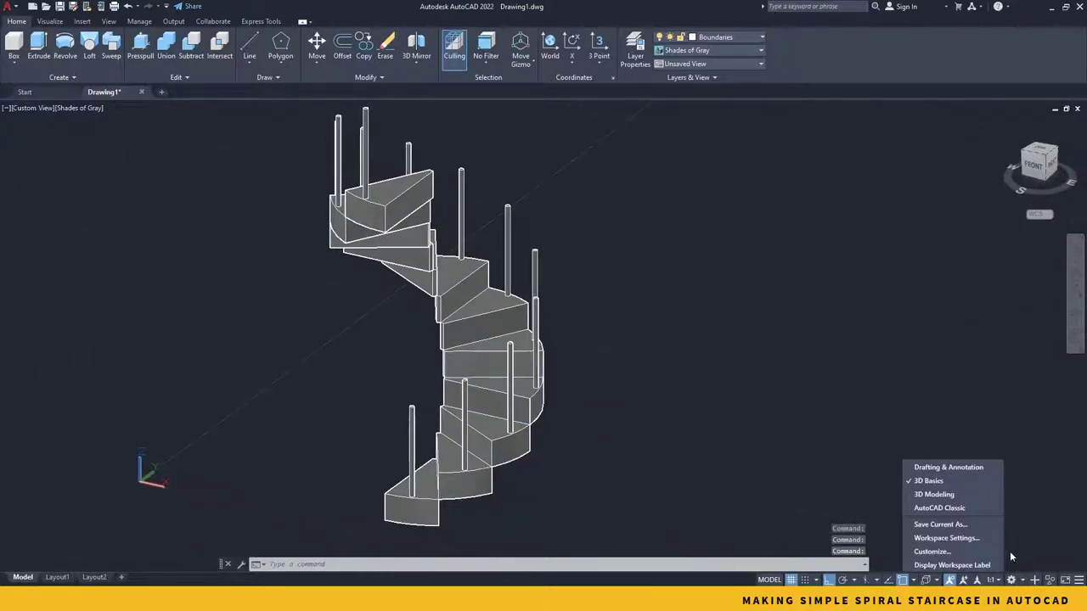
{"action": "left_click", "coordinate": [949, 468]}
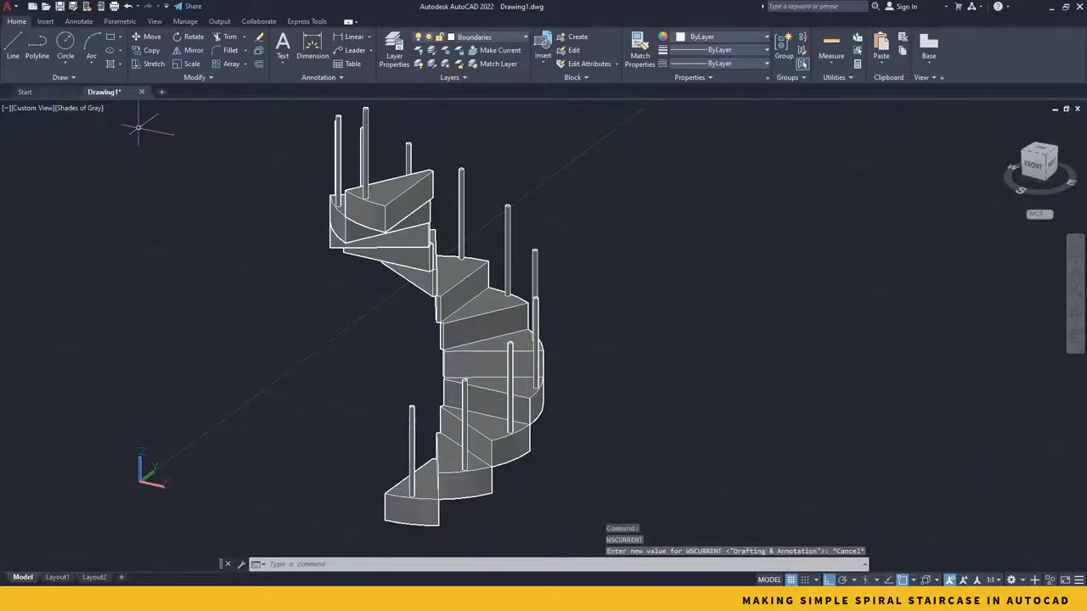
{"action": "left_click", "coordinate": [72, 78]}
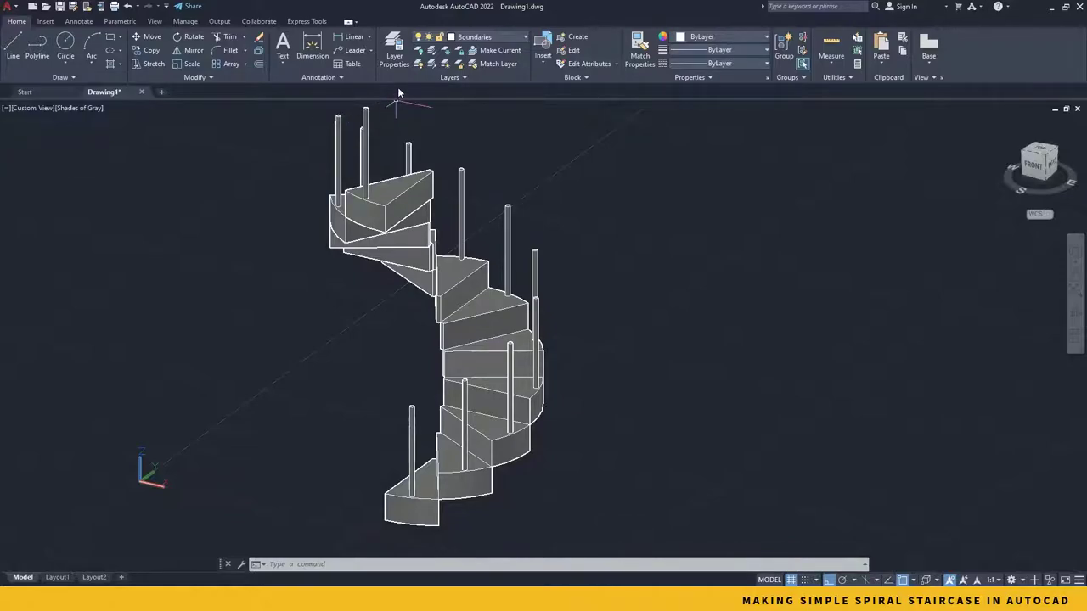
- Add 3D Object Snap to the status bar and enable it with Vertex and Center of face snaps
{"action": "scroll", "coordinate": [451, 411], "scroll_direction": "up", "scroll_amount": 5}
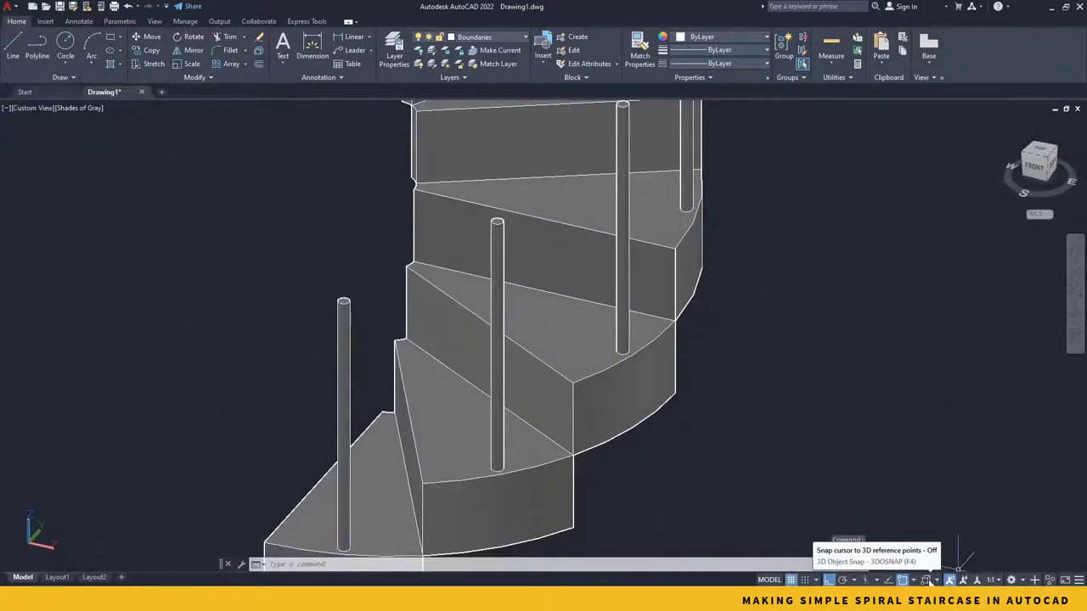
{"action": "left_click", "coordinate": [938, 580]}
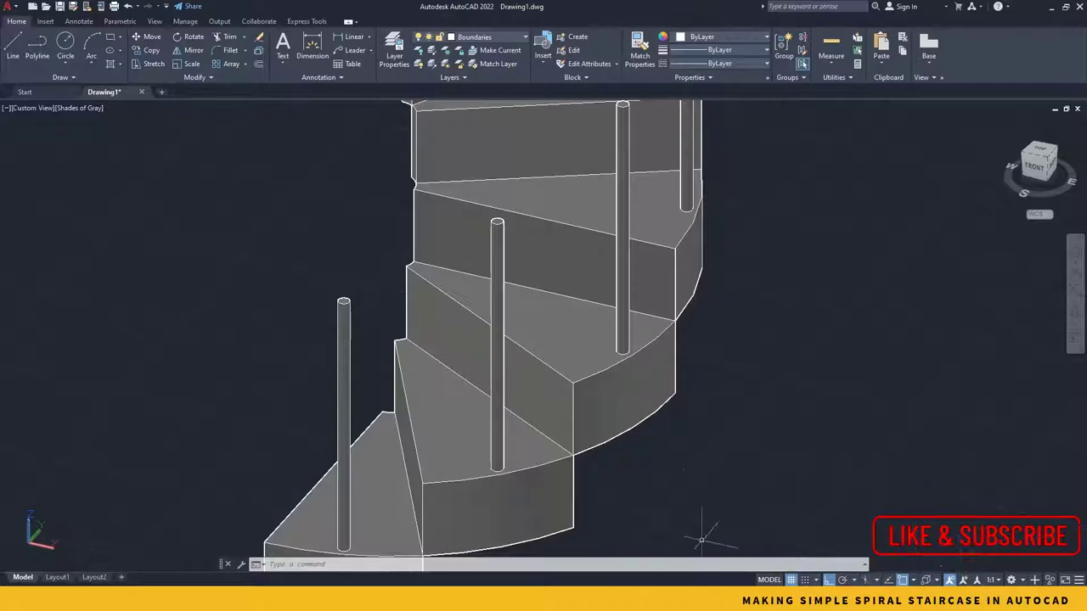
{"action": "left_click", "coordinate": [61, 77]}
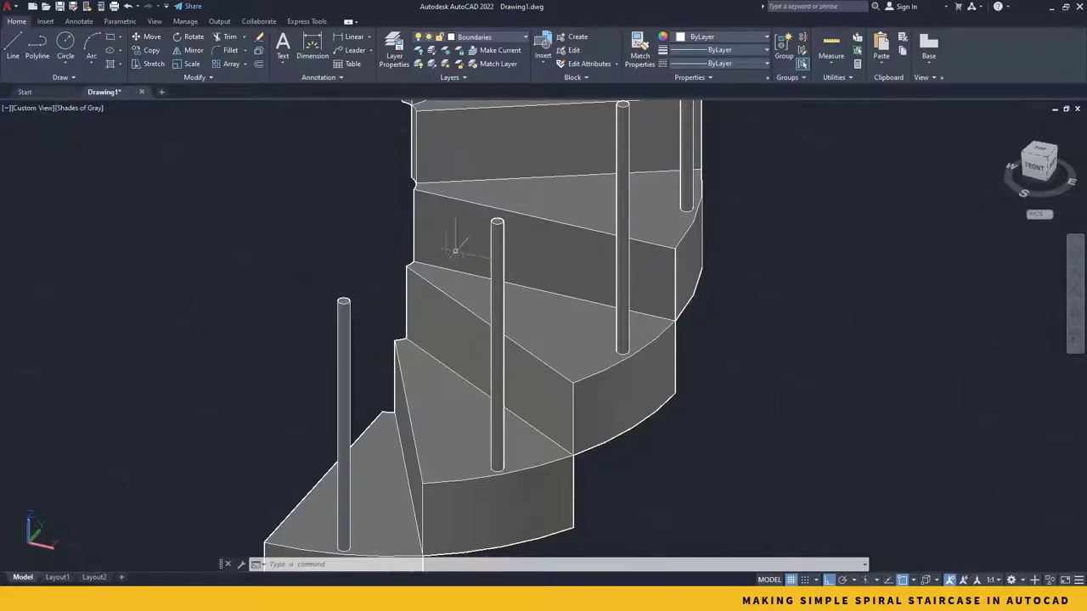
{"action": "left_click", "coordinate": [929, 581]}
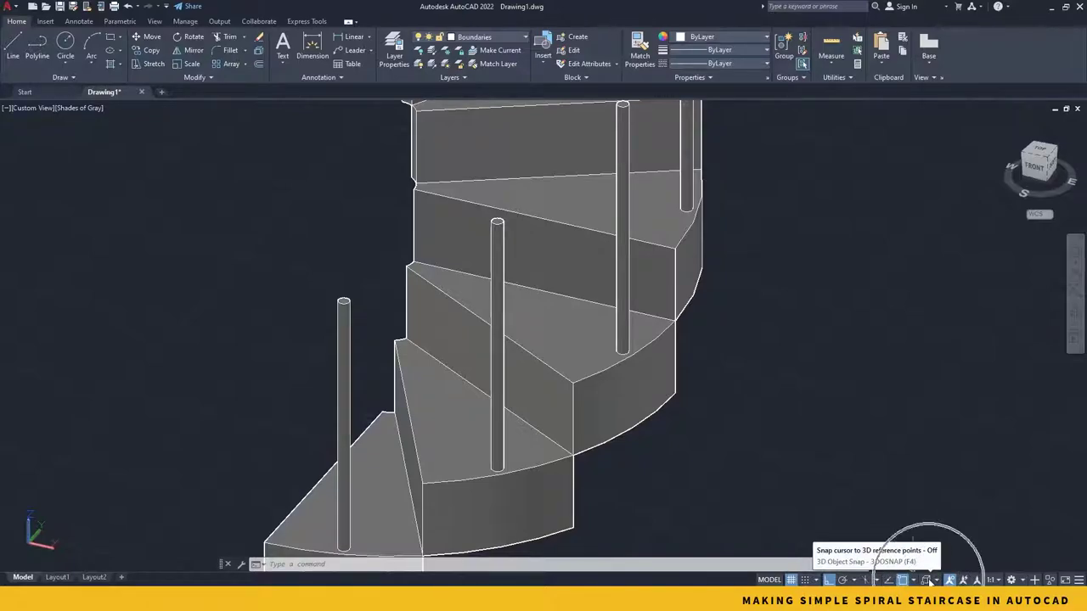
{"action": "left_click", "coordinate": [1079, 580]}
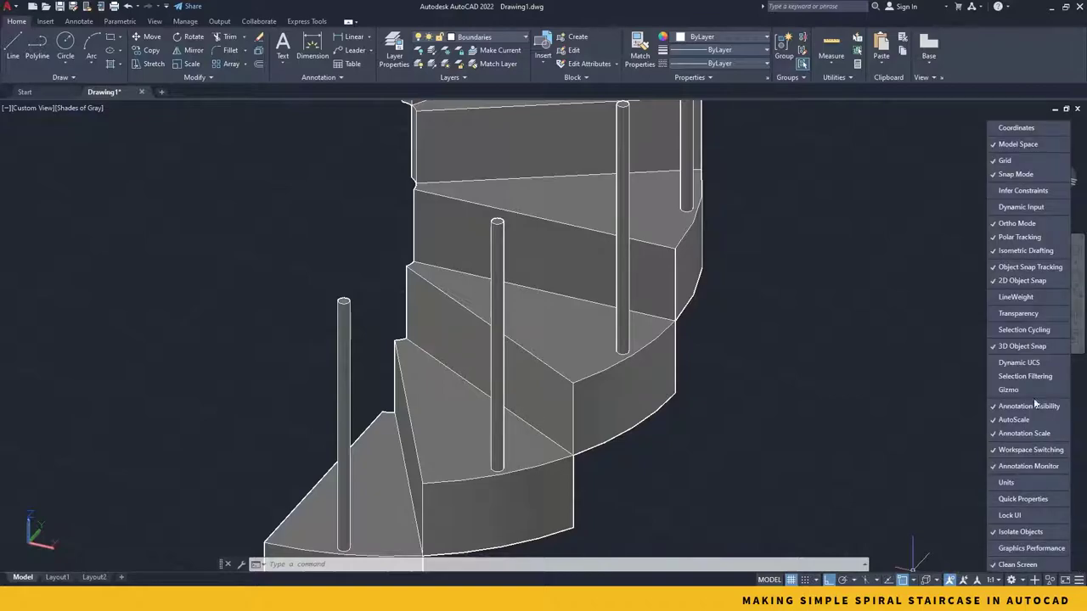
{"action": "left_click", "coordinate": [1033, 347]}
{"action": "left_click", "coordinate": [921, 347]}
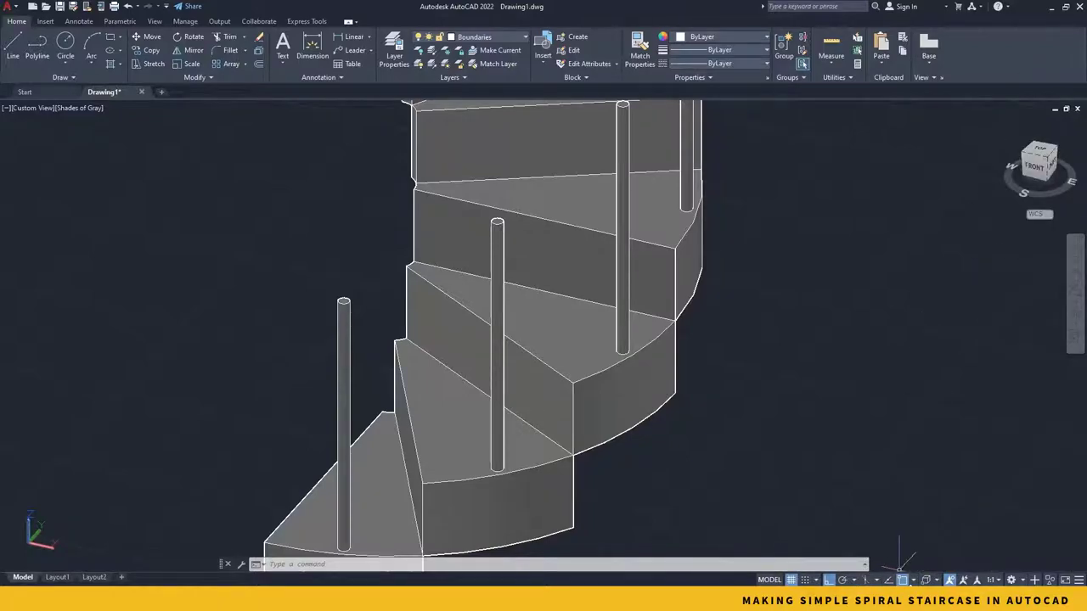
{"action": "key", "text": "F4"}
{"action": "left_click", "coordinate": [937, 581]}
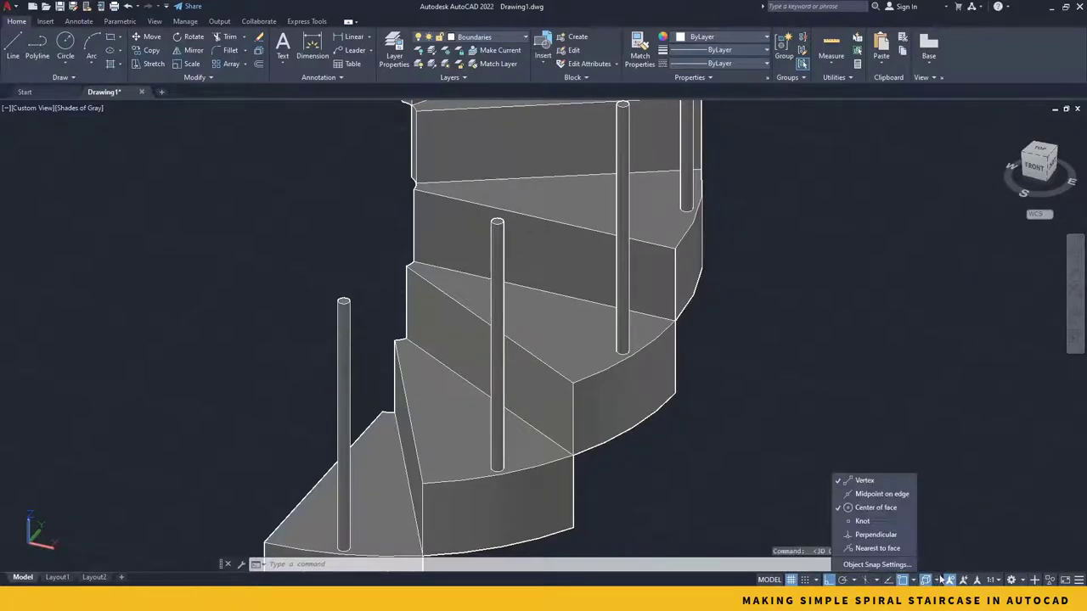
{"action": "left_click", "coordinate": [999, 124]}
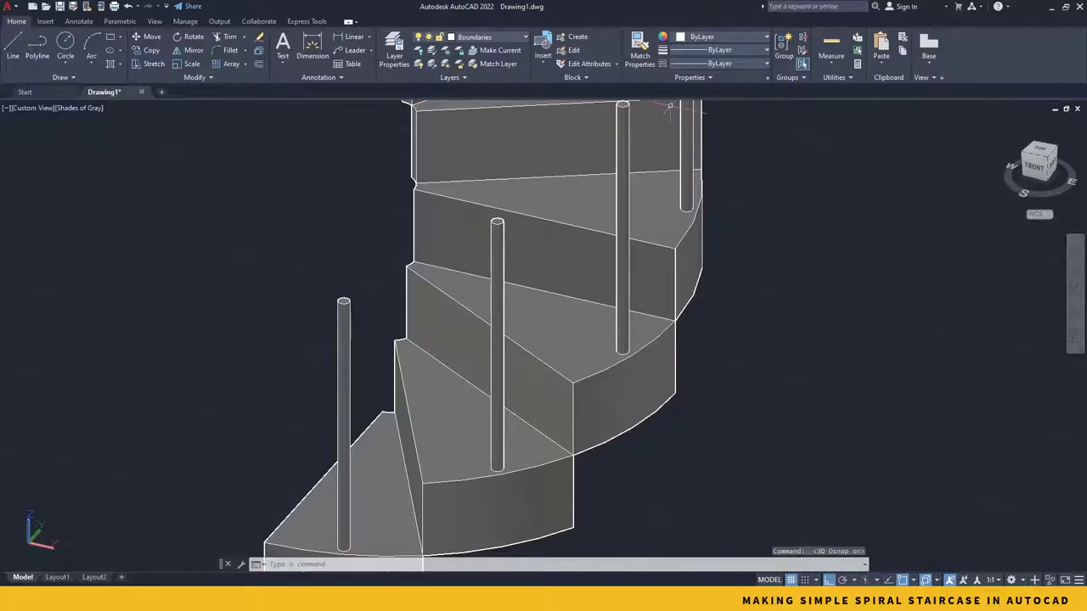
- Start a spline at the first post top, turn Ortho off, and add points on the next two posts
{"action": "left_click", "coordinate": [61, 77]}
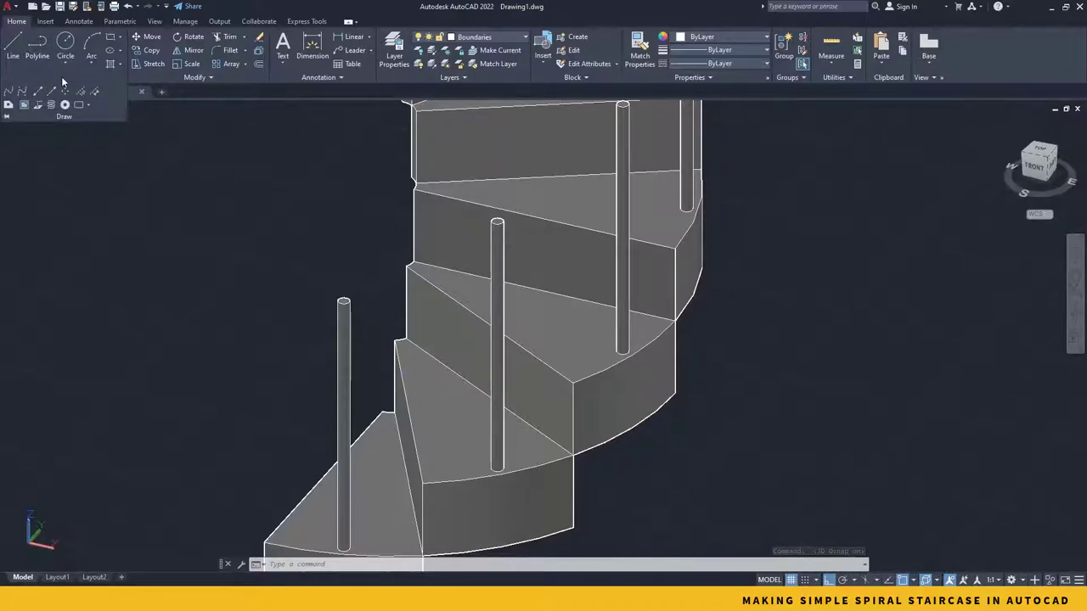
{"action": "left_click", "coordinate": [9, 92]}
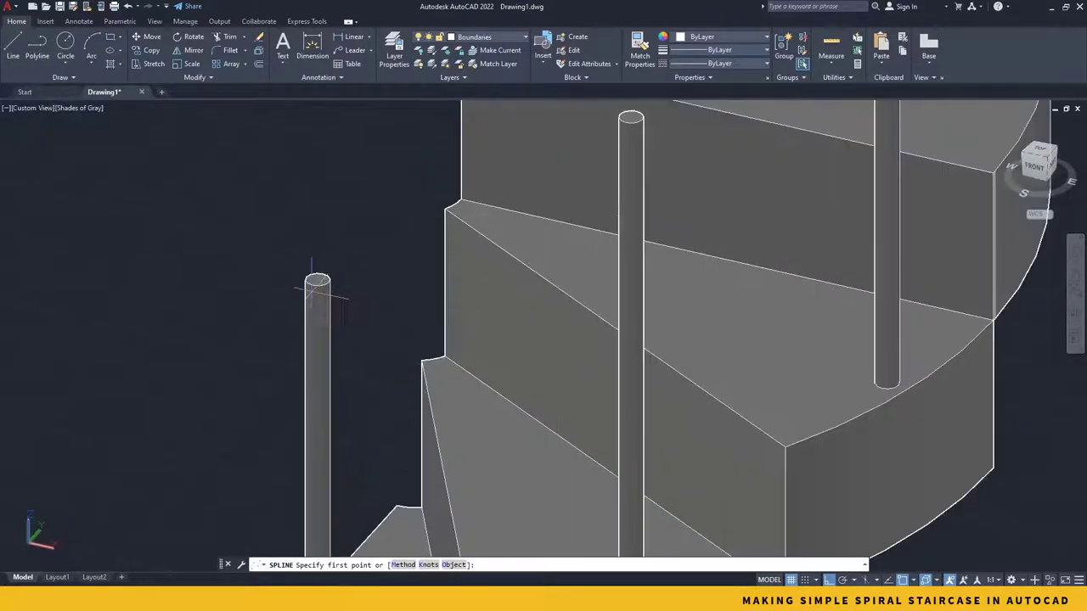
{"action": "left_click", "coordinate": [316, 280]}
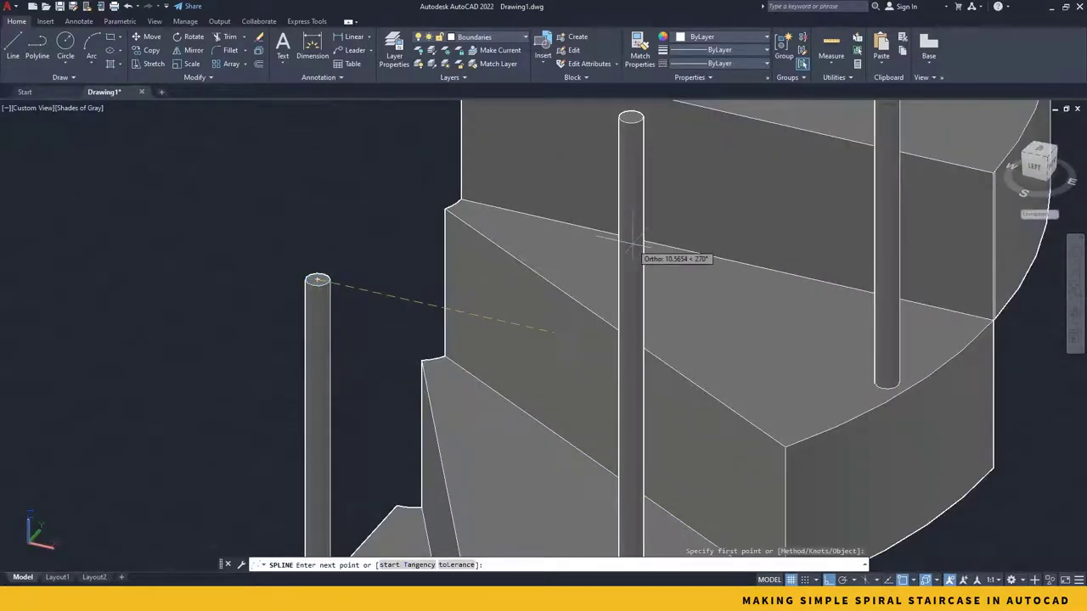
{"action": "middle_click_drag", "start_coordinate": [572, 334], "coordinate": [489, 267], "text": "shift"}
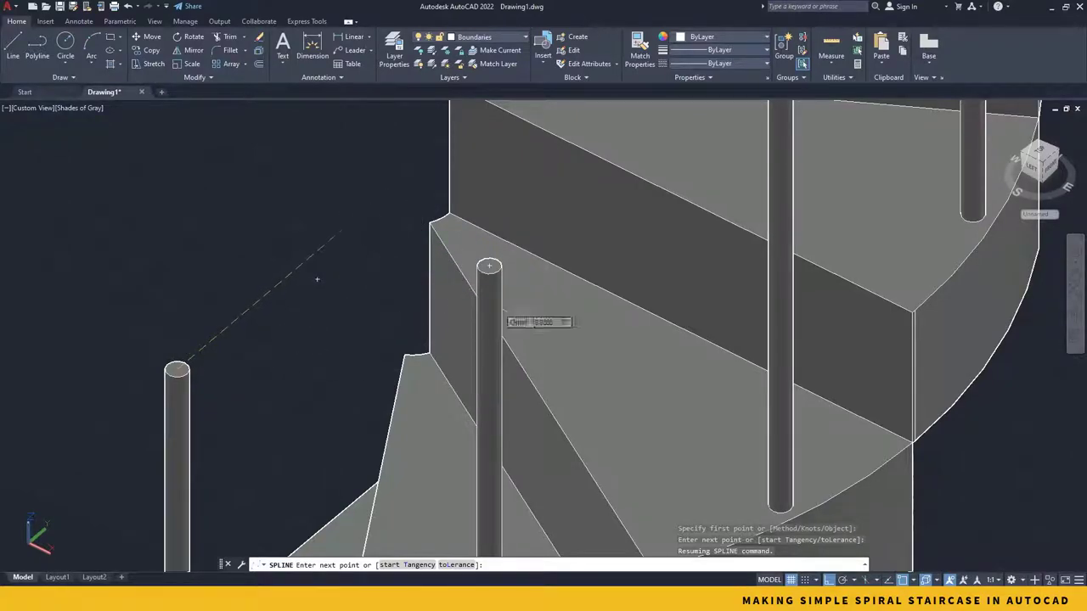
{"action": "left_click", "coordinate": [828, 580]}
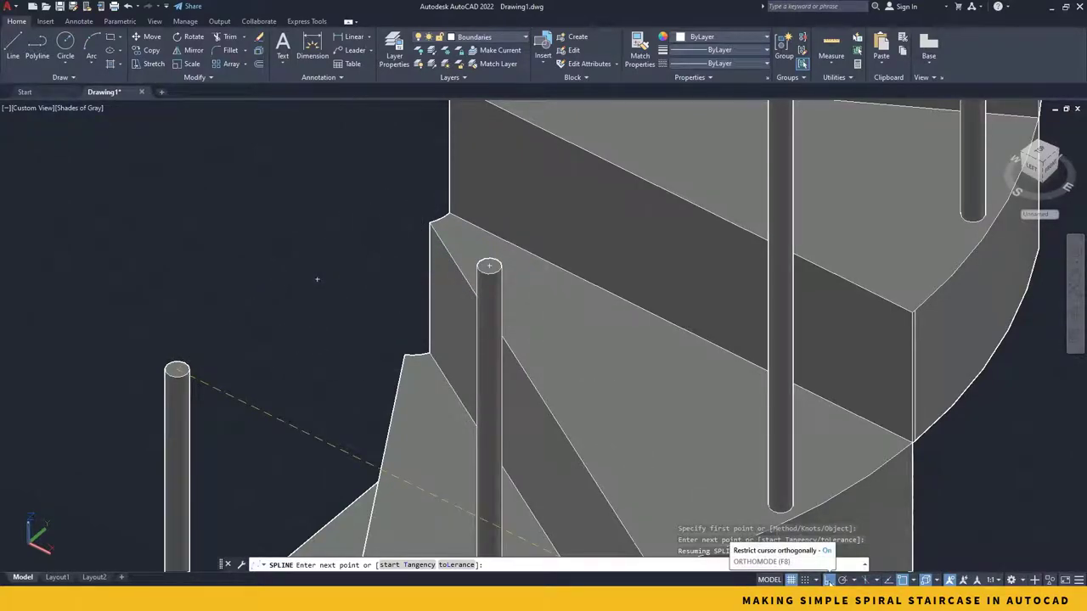
{"action": "left_click", "coordinate": [489, 266]}
{"action": "scroll", "coordinate": [489, 266], "scroll_direction": "down", "scroll_amount": 5}
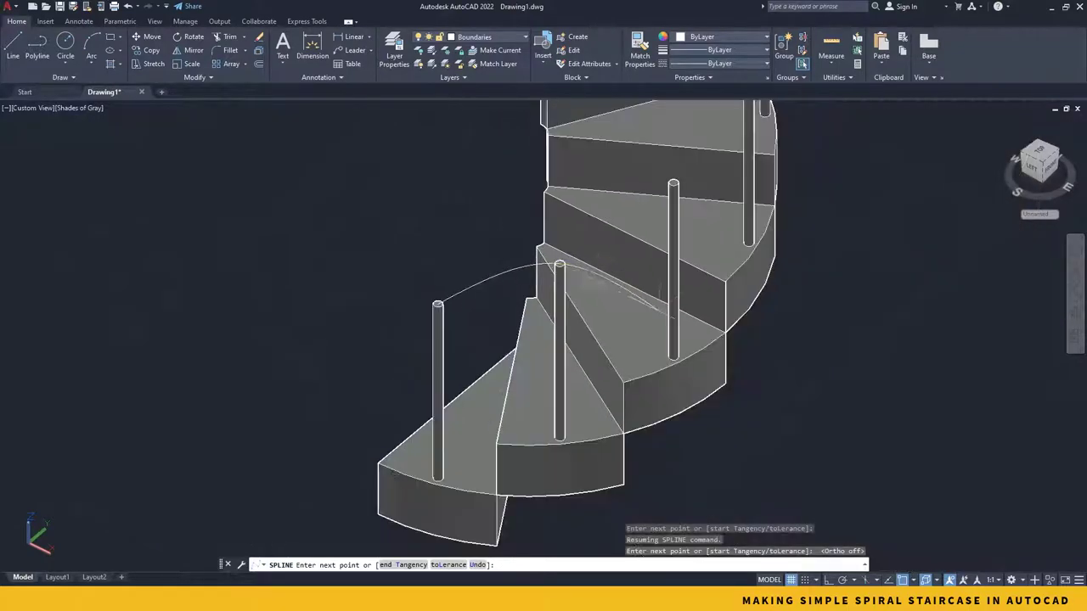
{"action": "scroll", "coordinate": [544, 309], "scroll_direction": "up", "scroll_amount": 8}
{"action": "left_click", "coordinate": [544, 310]}
- Add spline points on the further post tops and finish the handrail curve
{"action": "middle_click_drag", "start_coordinate": [655, 315], "coordinate": [598, 365], "text": "shift"}
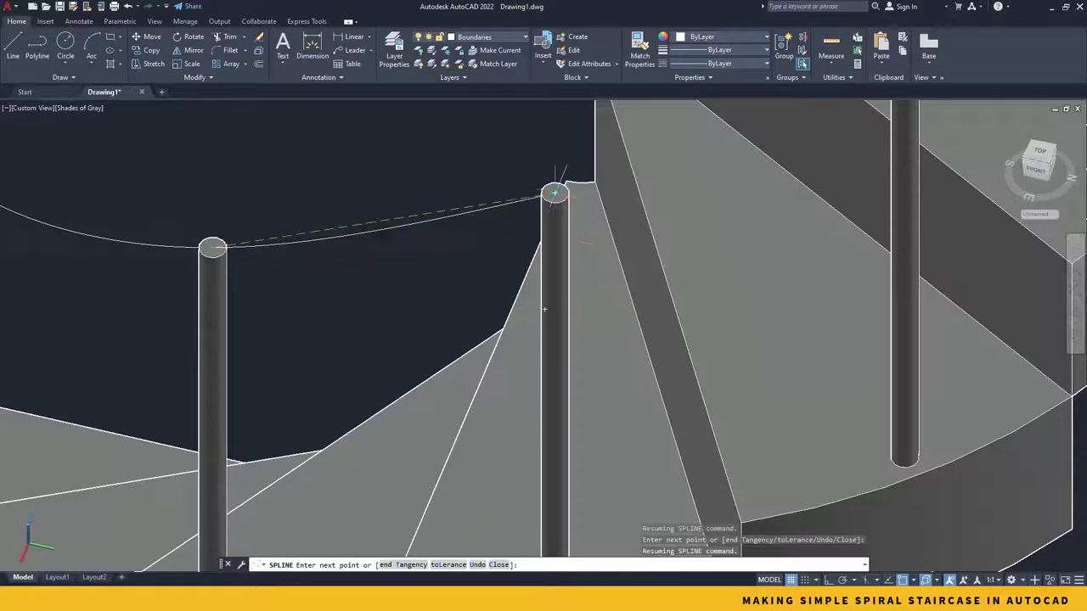
{"action": "scroll", "coordinate": [613, 319], "scroll_direction": "down", "scroll_amount": 6}
{"action": "scroll", "coordinate": [613, 318], "scroll_direction": "up", "scroll_amount": 7}
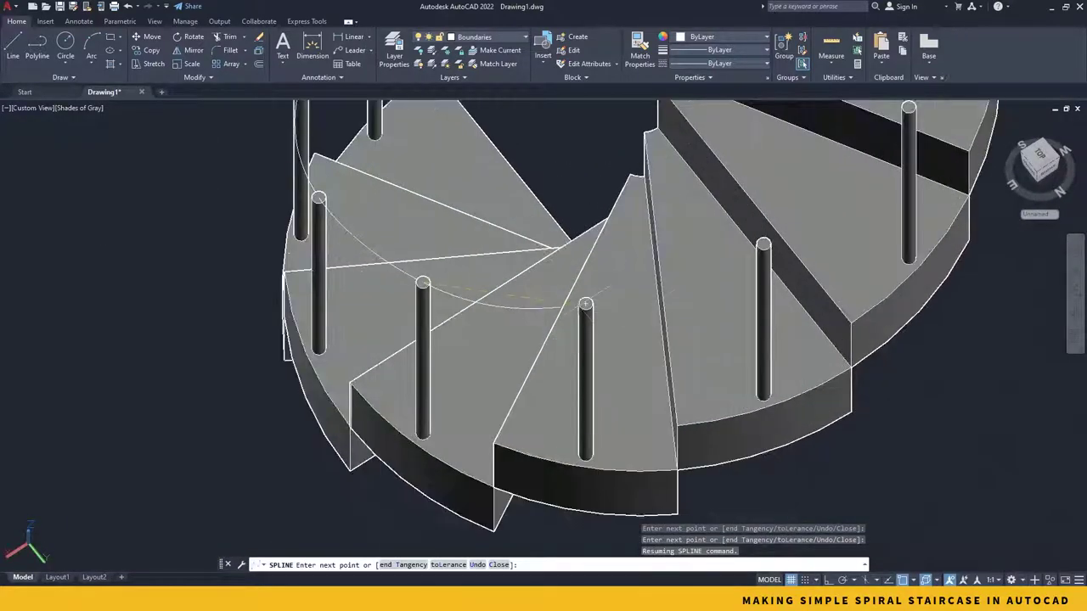
{"action": "left_click", "coordinate": [586, 303]}
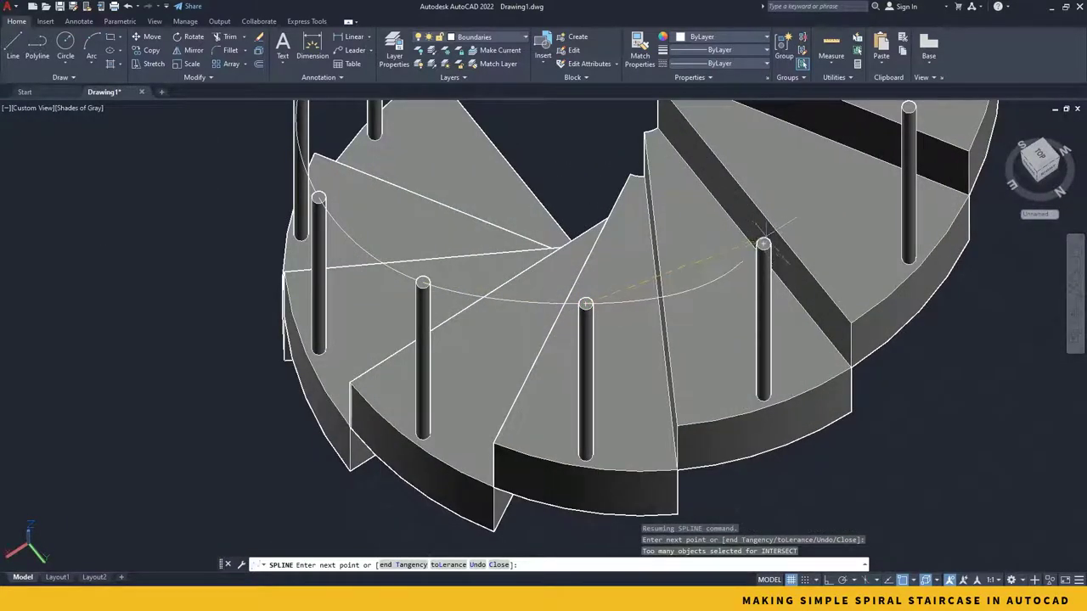
{"action": "middle_click_drag", "start_coordinate": [762, 230], "coordinate": [714, 253], "text": "shift"}
{"action": "mouse_move", "coordinate": [873, 225]}
{"action": "middle_mouse_down", "text": "shift"}
{"action": "mouse_move", "coordinate": [760, 236]}
{"action": "mouse_move", "coordinate": [784, 278]}
{"action": "mouse_move", "coordinate": [765, 323]}
{"action": "mouse_move", "coordinate": [802, 310]}
{"action": "mouse_move", "coordinate": [781, 304]}
{"action": "mouse_move", "coordinate": [831, 252]}
{"action": "mouse_move", "coordinate": [873, 246]}
{"action": "middle_mouse_up", "text": "shift"}
{"action": "key", "text": "Return"}
{"action": "scroll", "coordinate": [801, 310], "scroll_direction": "down", "scroll_amount": 5}
- Draw a 0.8-radius circle centred on the first railing post's top, where the handrail spline starts
{"action": "middle_click_drag", "start_coordinate": [875, 301], "coordinate": [734, 238], "text": "shift"}
{"action": "scroll", "coordinate": [750, 416], "scroll_direction": "up", "scroll_amount": 6}
{"action": "scroll", "coordinate": [750, 416], "scroll_direction": "up", "scroll_amount": 2}
{"action": "middle_click_drag", "start_coordinate": [827, 308], "coordinate": [736, 288]}
{"action": "left_click", "coordinate": [68, 65]}
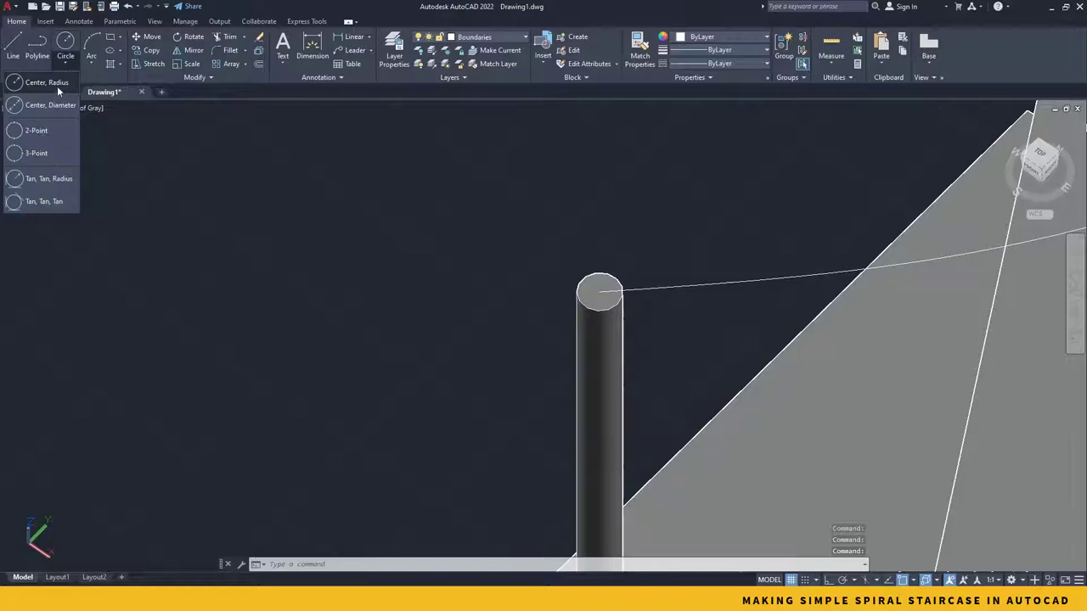
{"action": "left_click", "coordinate": [56, 84]}
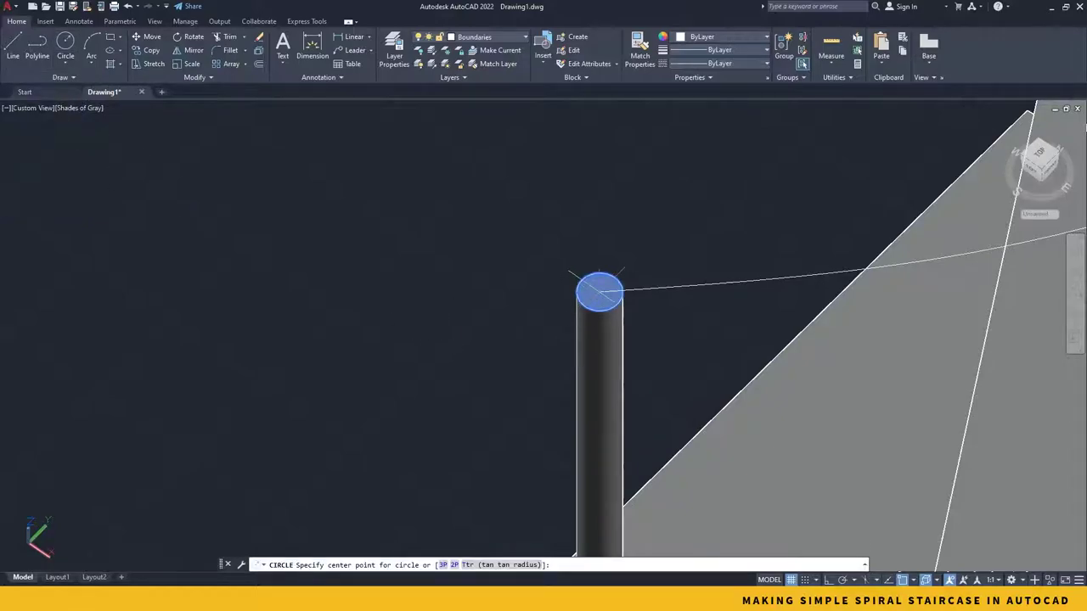
{"action": "left_click", "coordinate": [599, 291]}
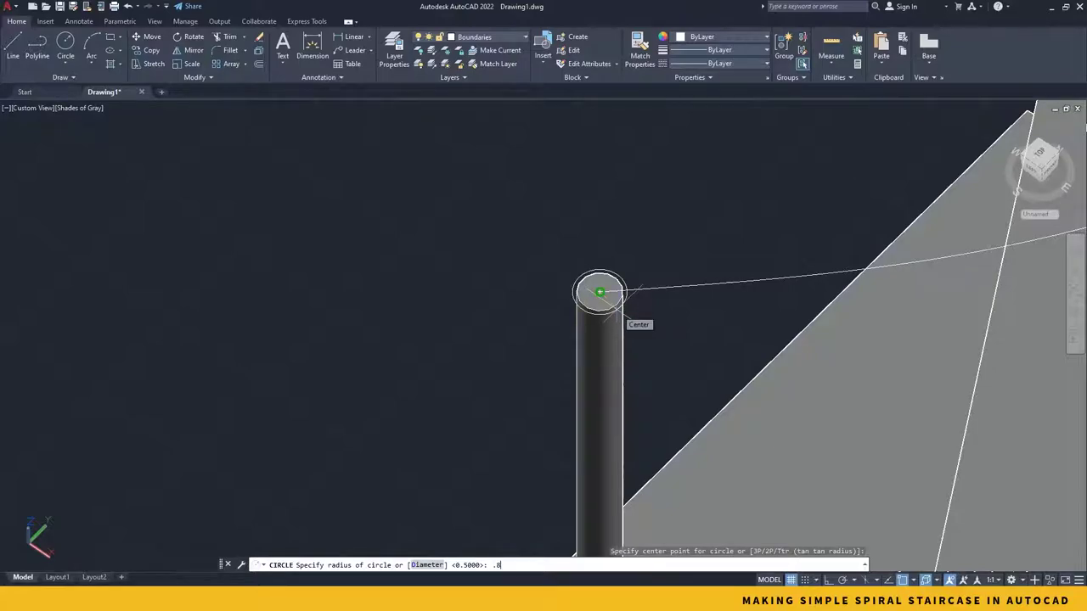
{"action": "key", "text": "Return"}
{"action": "middle_click_drag", "start_coordinate": [678, 425], "coordinate": [606, 344], "text": "shift"}
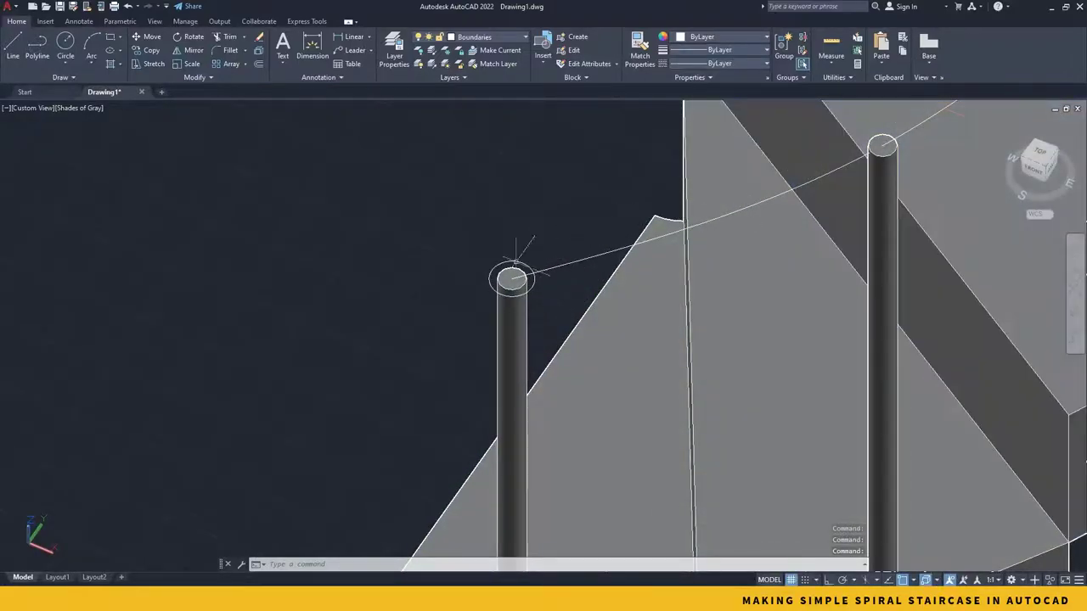
{"action": "scroll", "coordinate": [861, 255], "scroll_direction": "down", "scroll_amount": 3}
{"action": "scroll", "coordinate": [862, 256], "scroll_direction": "up", "scroll_amount": 5}
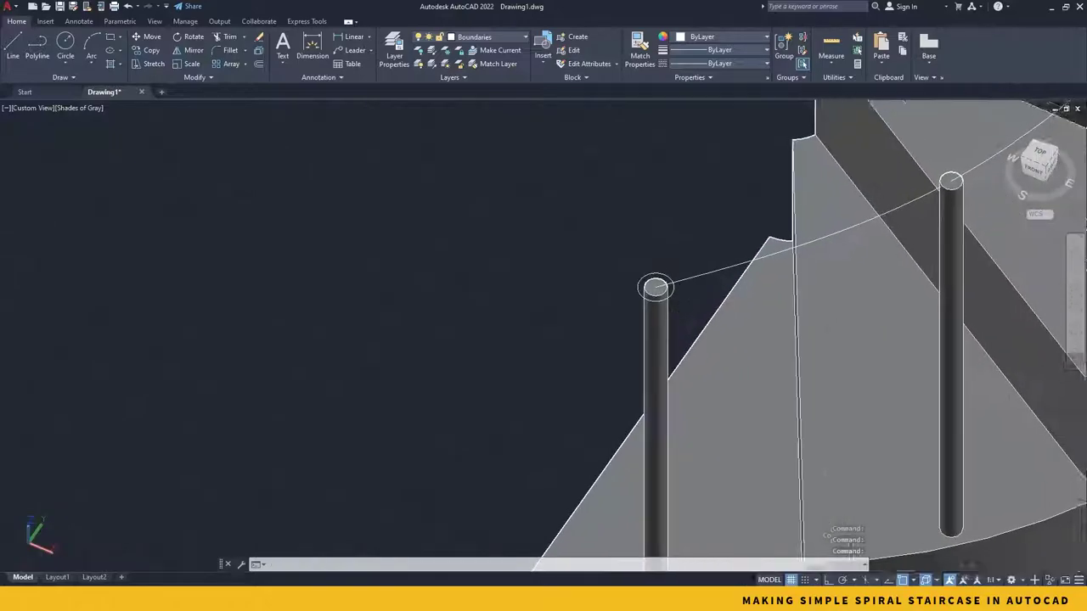
{"action": "middle_click_drag", "start_coordinate": [759, 371], "coordinate": [698, 388]}
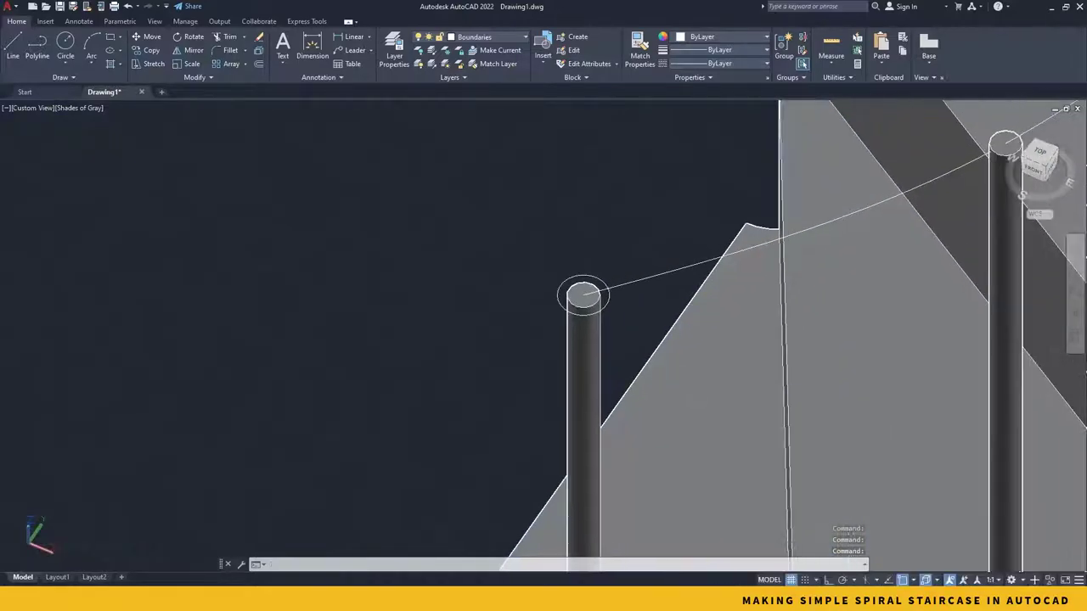
- Switch the workspace to 3D Basics
{"action": "left_click", "coordinate": [923, 535]}
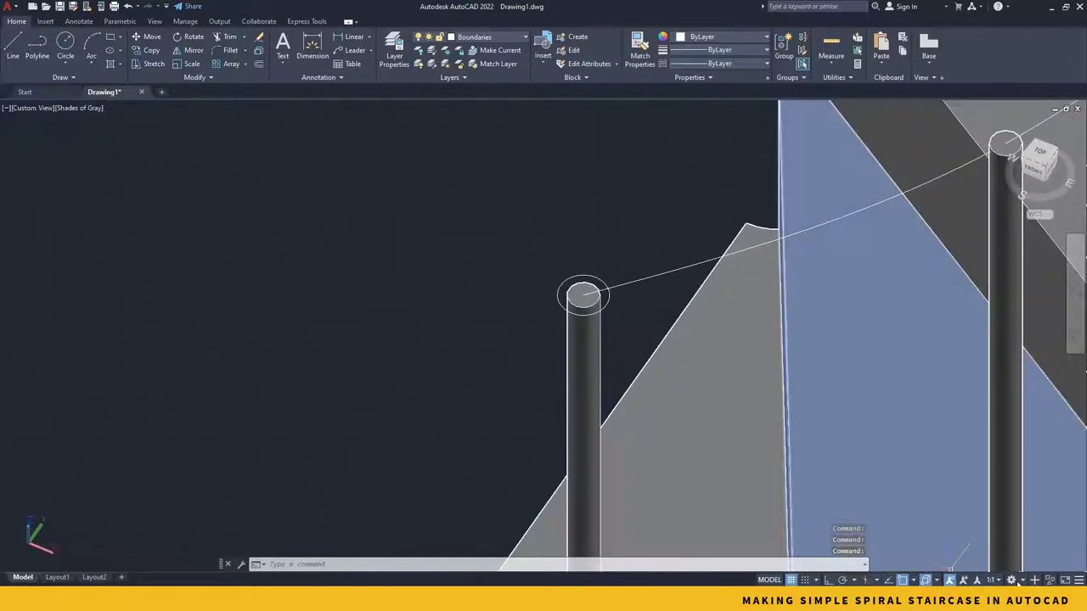
{"action": "left_click", "coordinate": [1014, 580]}
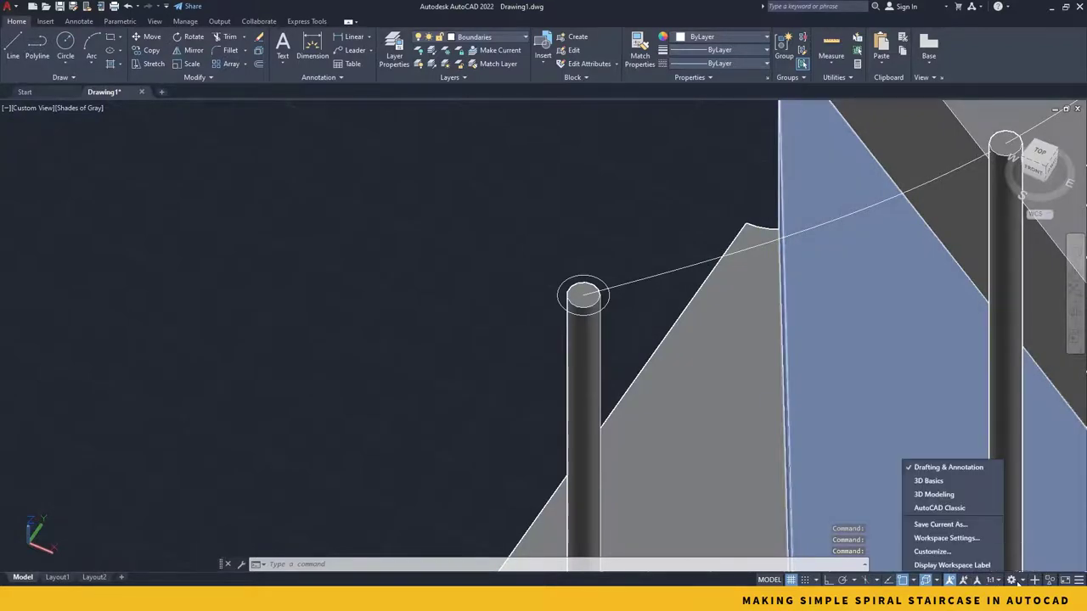
{"action": "left_click", "coordinate": [962, 483]}
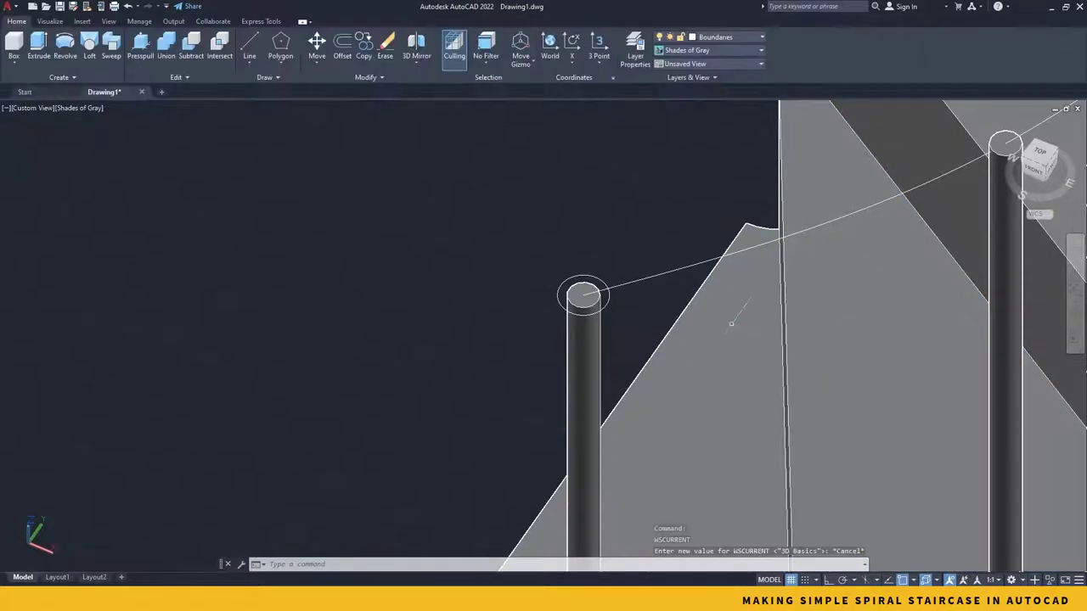
- Sweep the 0.8 post-top circle along the spline to form the handrail tube
{"action": "left_click", "coordinate": [111, 51]}
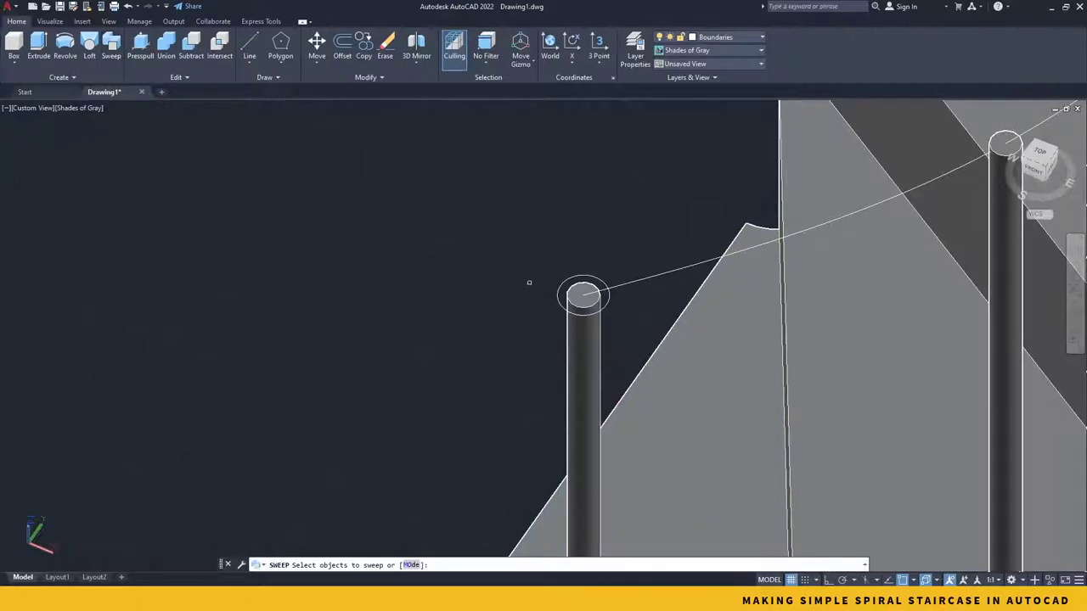
{"action": "left_click", "coordinate": [565, 280]}
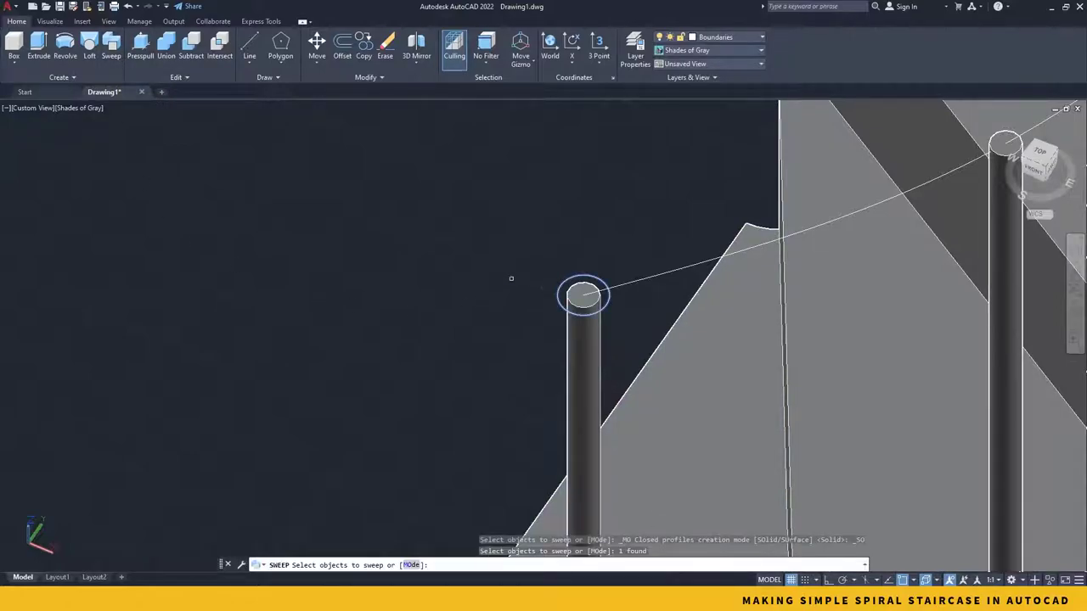
{"action": "key", "text": "Return"}
{"action": "left_click", "coordinate": [625, 281]}
{"action": "scroll", "coordinate": [606, 231], "scroll_direction": "down", "scroll_amount": 2}
{"action": "scroll", "coordinate": [605, 231], "scroll_direction": "down", "scroll_amount": 2}
- Orbit and zoom around the staircase to inspect the new handrail
{"action": "middle_click_drag", "start_coordinate": [605, 231], "coordinate": [643, 383]}
{"action": "scroll", "coordinate": [597, 353], "scroll_direction": "down", "scroll_amount": 3}
{"action": "scroll", "coordinate": [559, 400], "scroll_direction": "up", "scroll_amount": 6}
{"action": "middle_click_drag", "start_coordinate": [558, 399], "coordinate": [600, 348], "text": "shift"}
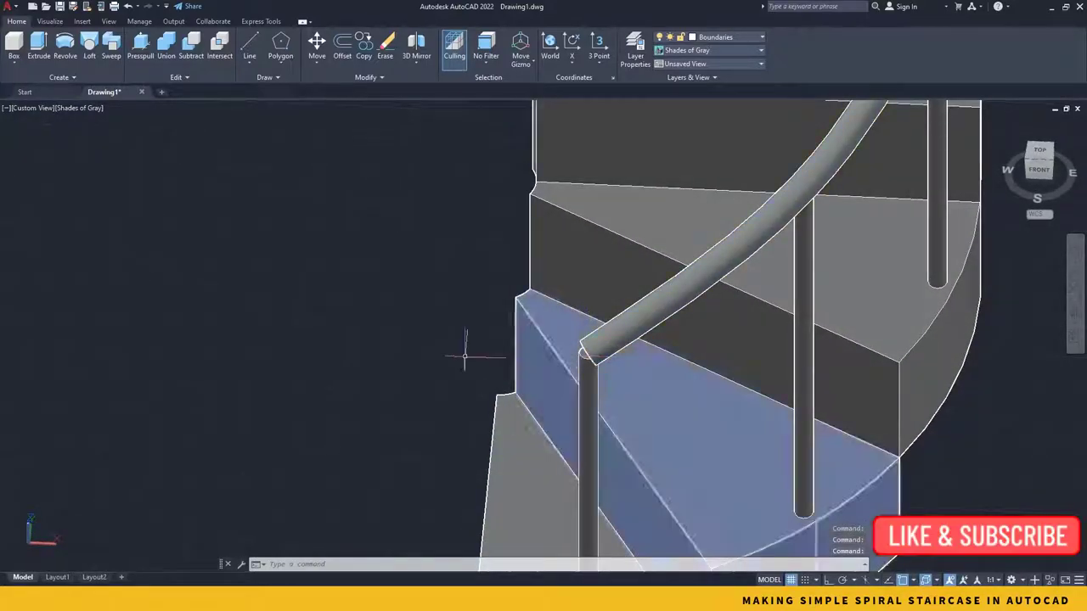
{"action": "scroll", "coordinate": [640, 411], "scroll_direction": "down", "scroll_amount": 6}
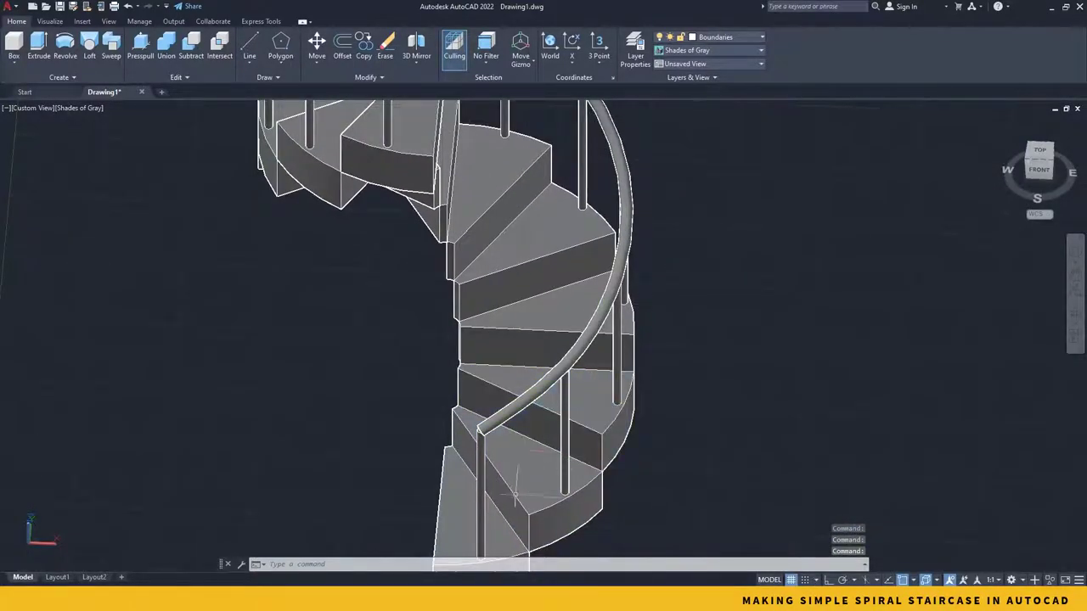
{"action": "scroll", "coordinate": [533, 458], "scroll_direction": "up", "scroll_amount": 2}
{"action": "middle_click_drag", "start_coordinate": [533, 459], "coordinate": [583, 379], "text": "shift"}
{"action": "scroll", "coordinate": [584, 384], "scroll_direction": "down", "scroll_amount": 3}
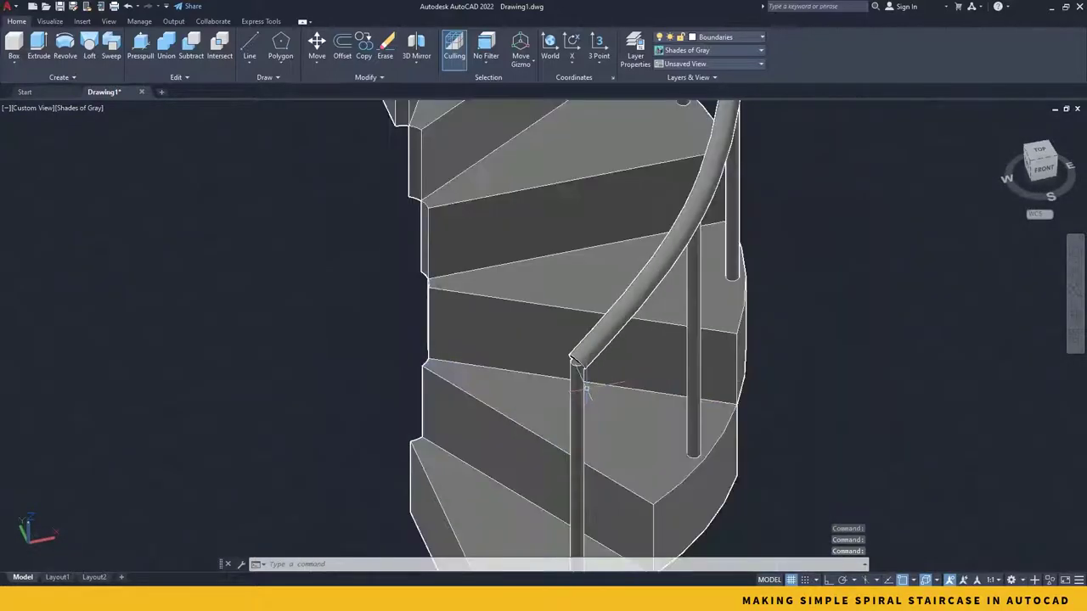
{"action": "scroll", "coordinate": [580, 372], "scroll_direction": "up", "scroll_amount": 8}
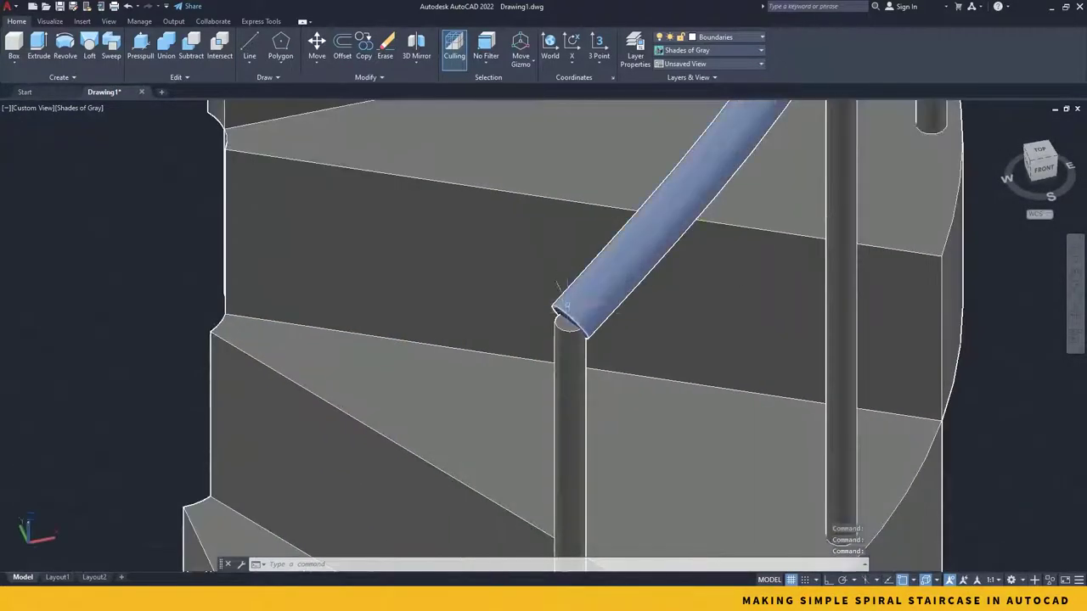
- Place a 0.9-radius sphere centred on the first end of the handrail
{"action": "left_click", "coordinate": [14, 63]}
{"action": "left_click", "coordinate": [33, 150]}
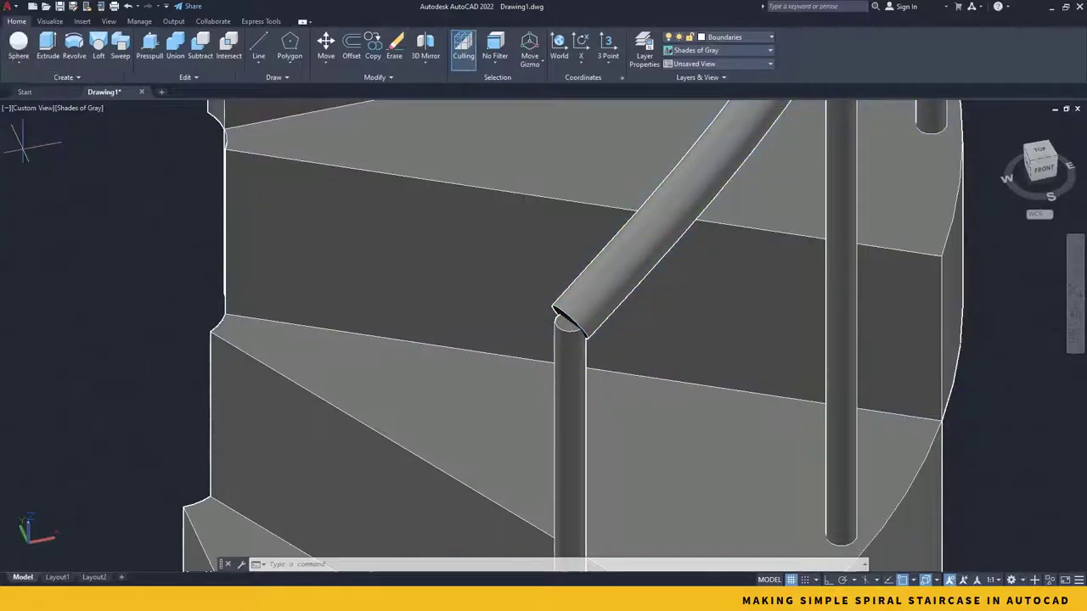
{"action": "scroll", "coordinate": [558, 329], "scroll_direction": "up", "scroll_amount": 4}
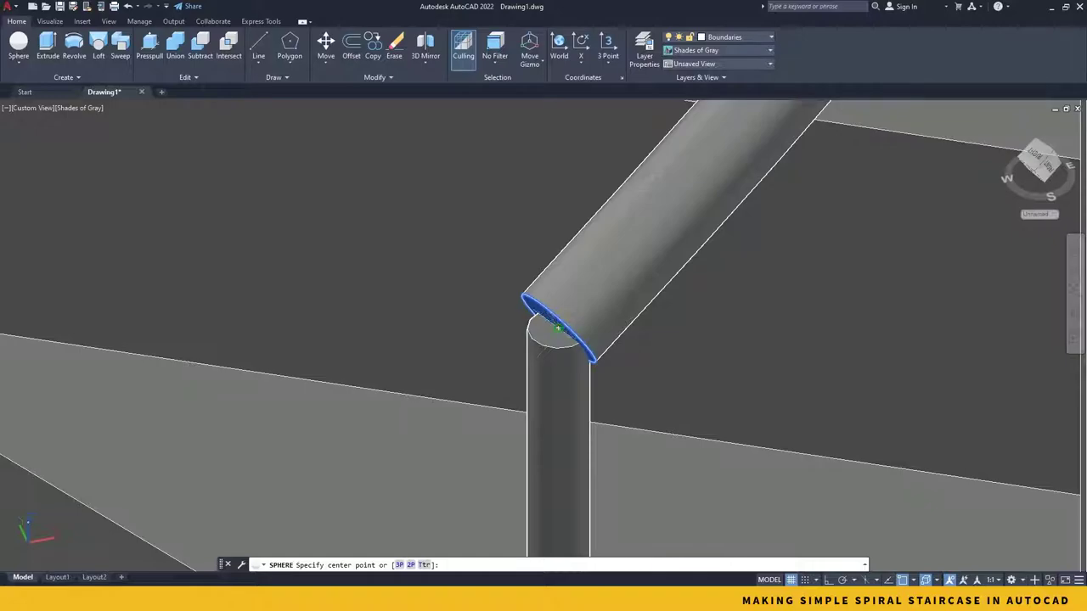
{"action": "left_click", "coordinate": [558, 328]}
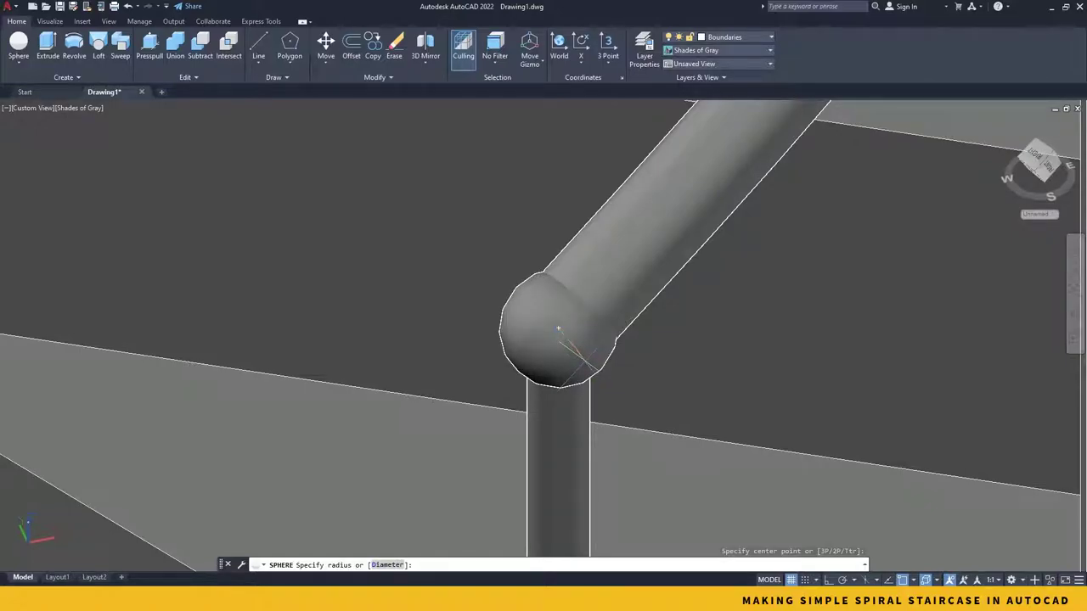
{"action": "type", "text": ".9"}
{"action": "key", "text": "Return"}
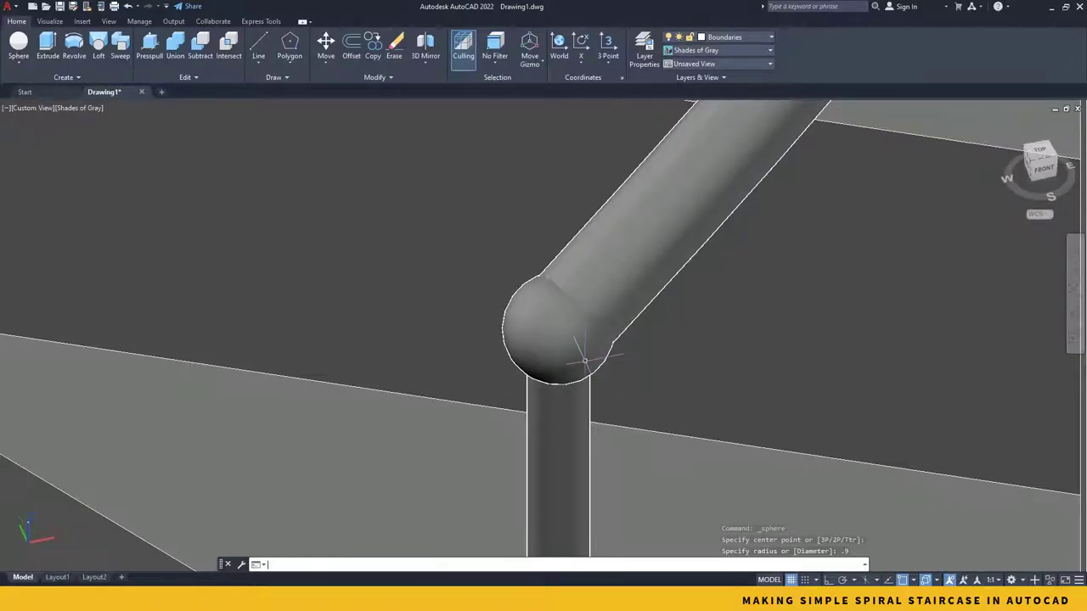
{"action": "scroll", "coordinate": [584, 361], "scroll_direction": "down", "scroll_amount": 6}
{"action": "scroll", "coordinate": [548, 500], "scroll_direction": "up", "scroll_amount": 3}
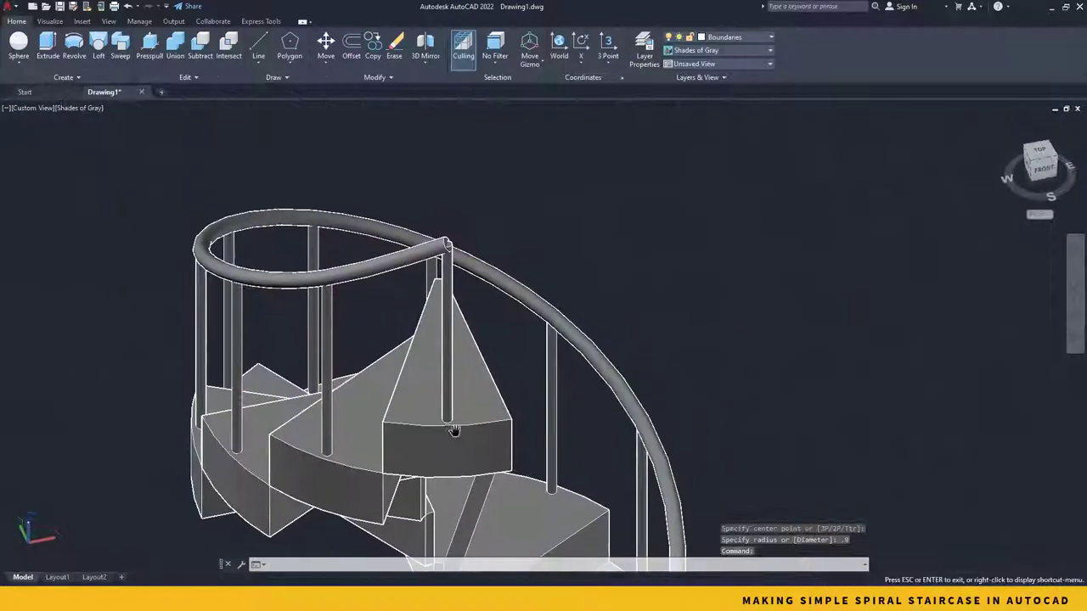
- Cap the handrail's other end with a second 0.9-radius sphere and review the staircase
{"action": "middle_click_drag", "start_coordinate": [445, 245], "coordinate": [315, 255], "text": "shift"}
{"action": "scroll", "coordinate": [315, 255], "scroll_direction": "up", "scroll_amount": 5}
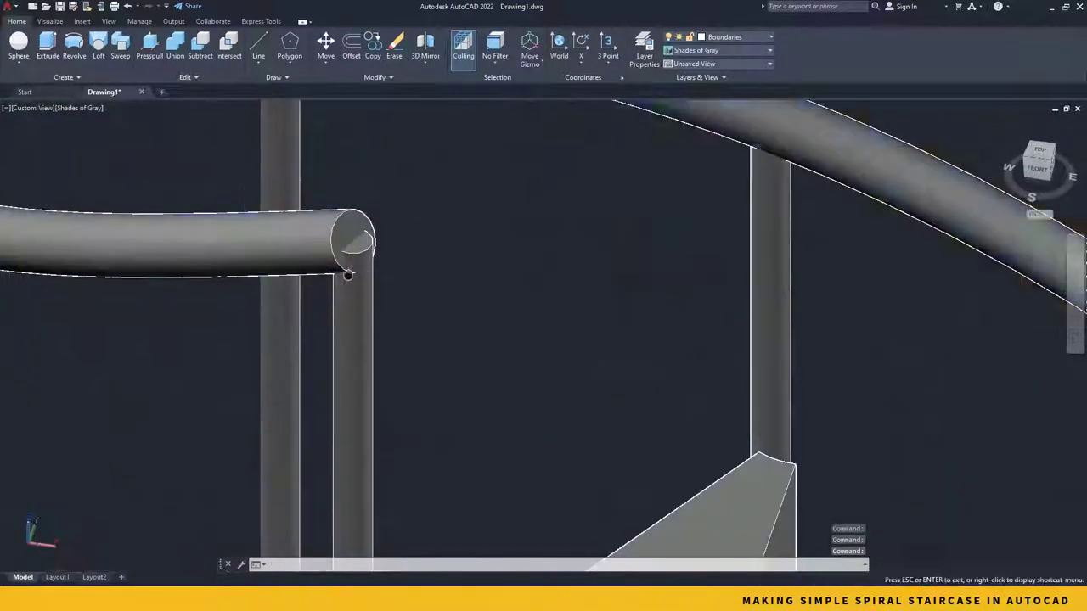
{"action": "left_click", "coordinate": [18, 47]}
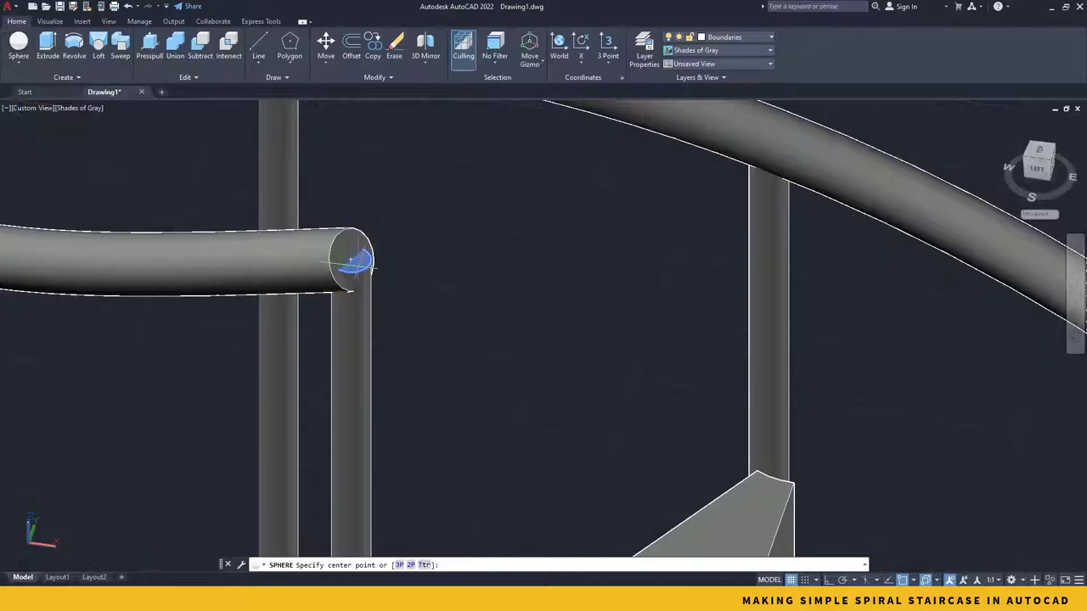
{"action": "left_click", "coordinate": [350, 259]}
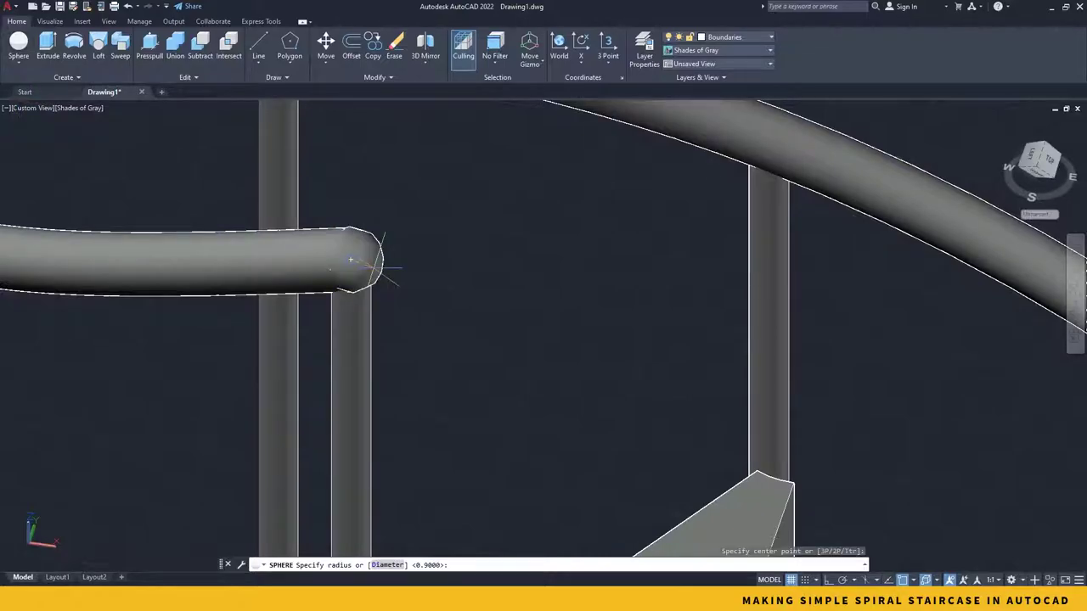
{"action": "type", "text": ".9"}
{"action": "key", "text": "Return"}
{"action": "scroll", "coordinate": [485, 291], "scroll_direction": "down", "scroll_amount": 5}
{"action": "middle_click_drag", "start_coordinate": [484, 291], "coordinate": [531, 213], "text": "shift"}
{"action": "scroll", "coordinate": [528, 213], "scroll_direction": "down", "scroll_amount": 6}
{"action": "middle_click_drag", "start_coordinate": [544, 281], "coordinate": [451, 306], "text": "shift"}
{"action": "scroll", "coordinate": [577, 407], "scroll_direction": "up", "scroll_amount": 2}
{"action": "middle_click_drag", "start_coordinate": [577, 407], "coordinate": [667, 377], "text": "shift"}
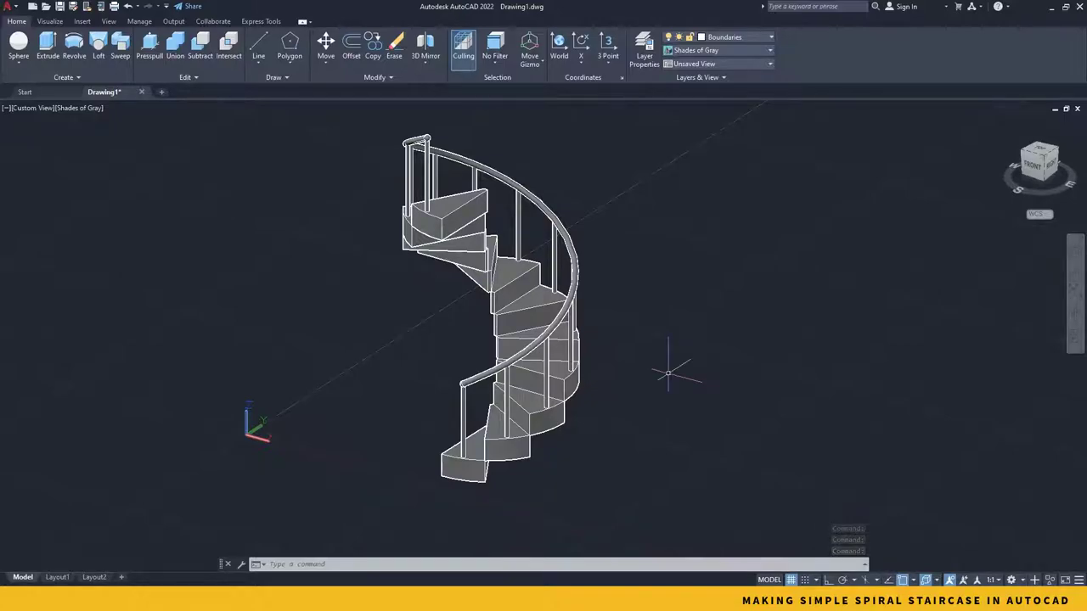
{"action": "mouse_move", "coordinate": [666, 373]}
{"action": "middle_mouse_down", "text": "shift"}
{"action": "mouse_move", "coordinate": [654, 373]}
{"action": "mouse_move", "coordinate": [662, 380]}
{"action": "middle_mouse_up", "text": "shift"}
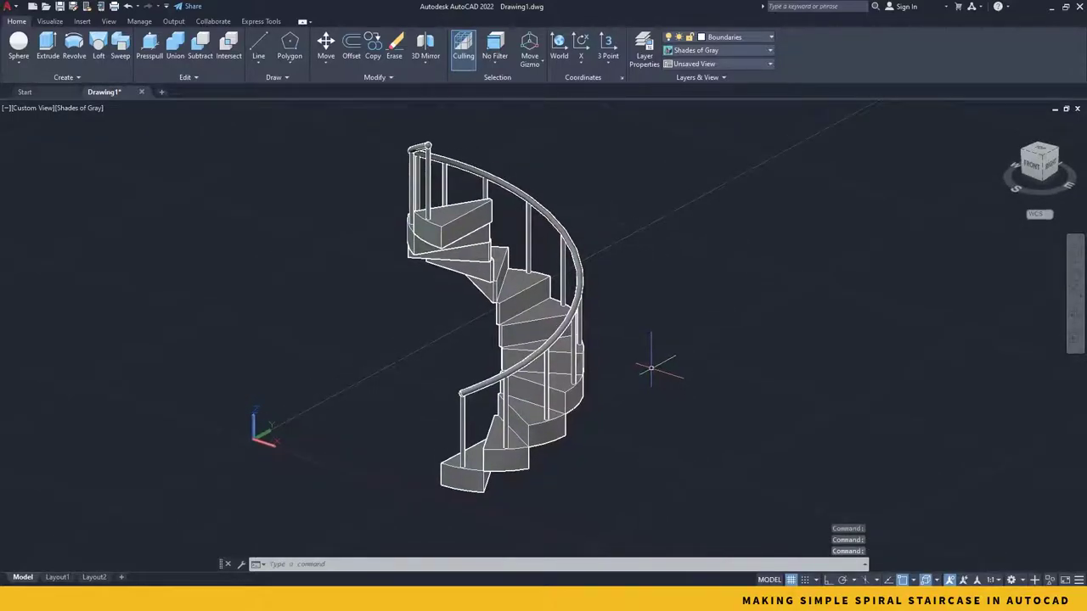